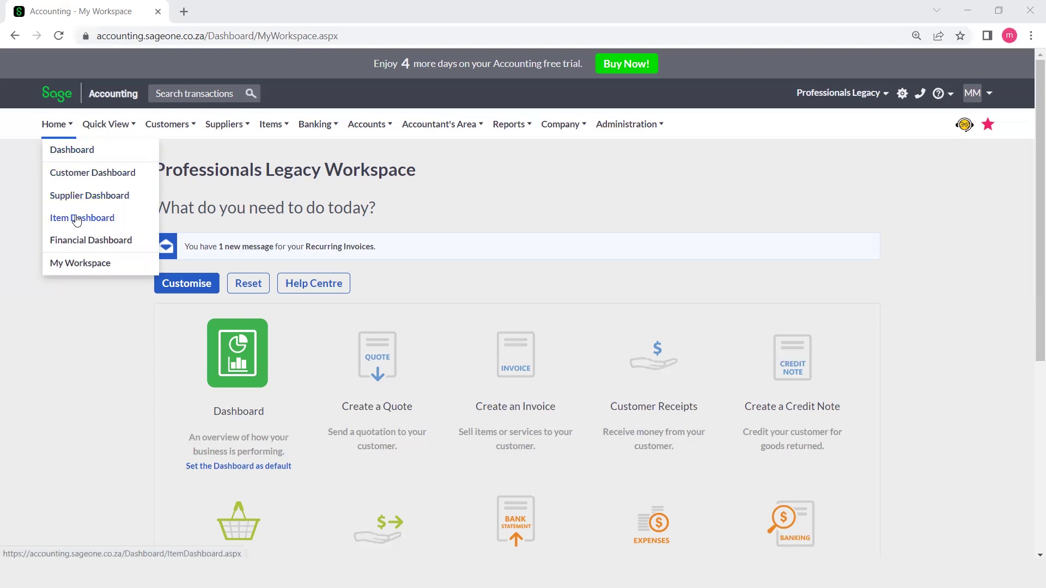
- Open the Financial Dashboard and scroll through its banking balance and profit and loss panels
{"action": "left_click", "coordinate": [73, 243]}
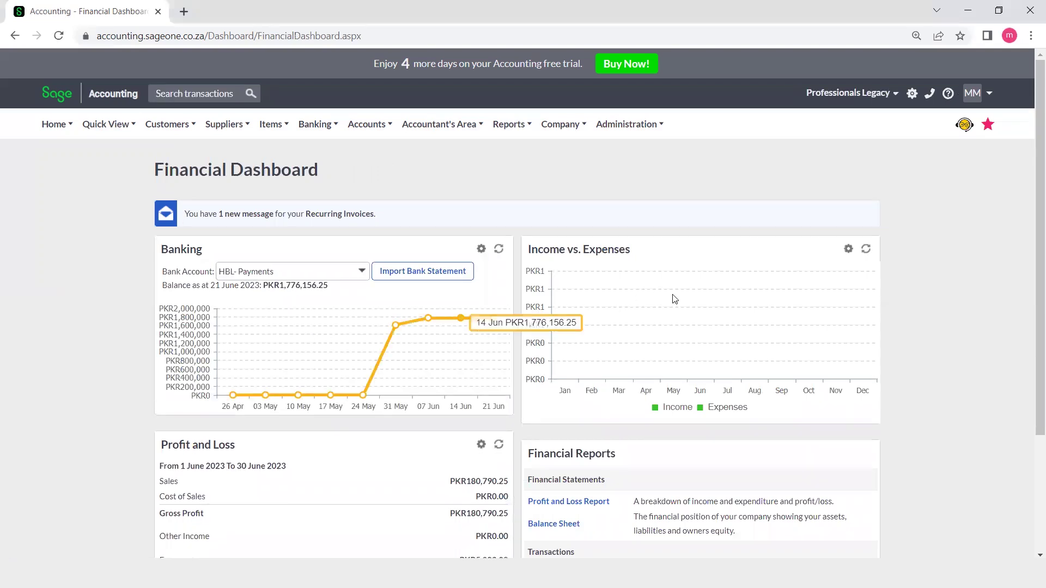
{"action": "scroll", "coordinate": [674, 300], "scroll_direction": "down", "scroll_amount": 3}
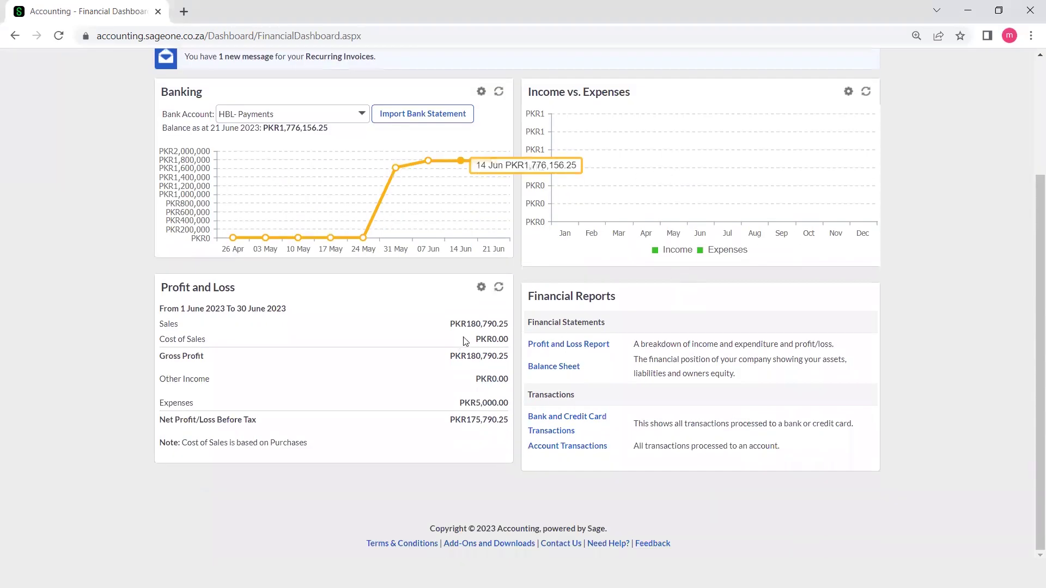
{"action": "scroll", "coordinate": [643, 352], "scroll_direction": "up", "scroll_amount": 1}
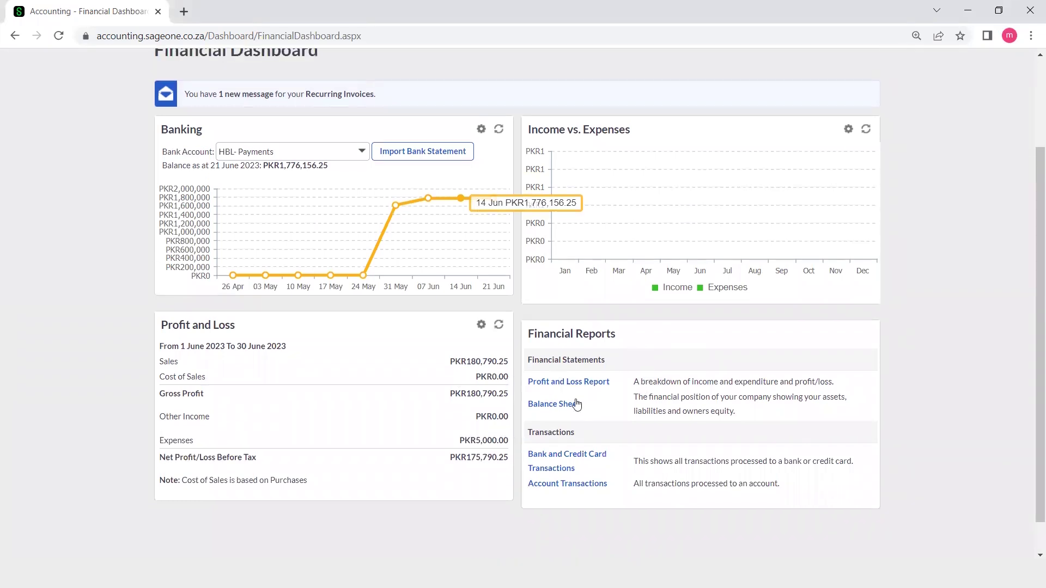
{"action": "scroll", "coordinate": [584, 414], "scroll_direction": "up", "scroll_amount": 3}
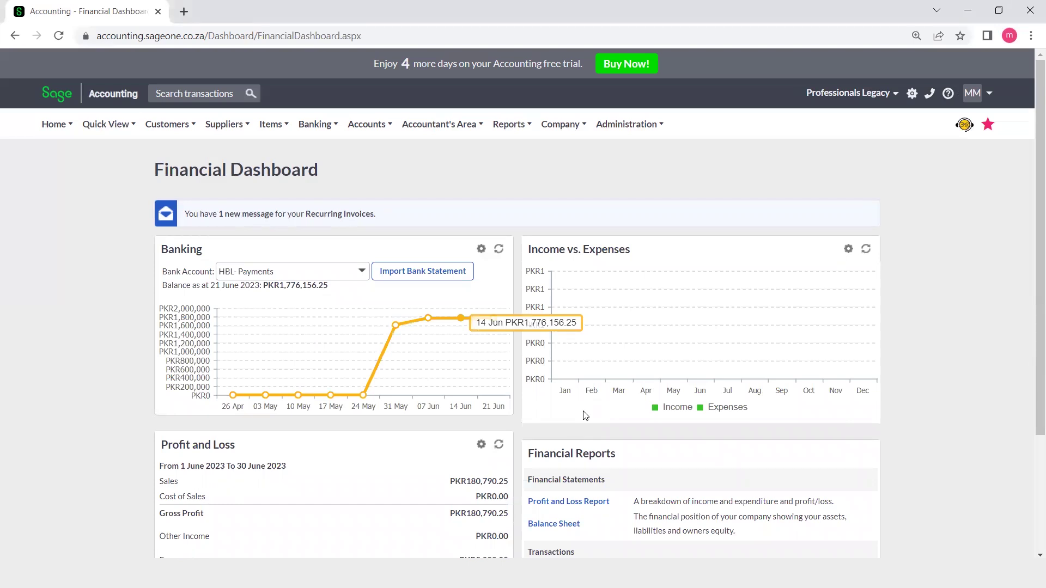
{"action": "left_click", "coordinate": [52, 126]}
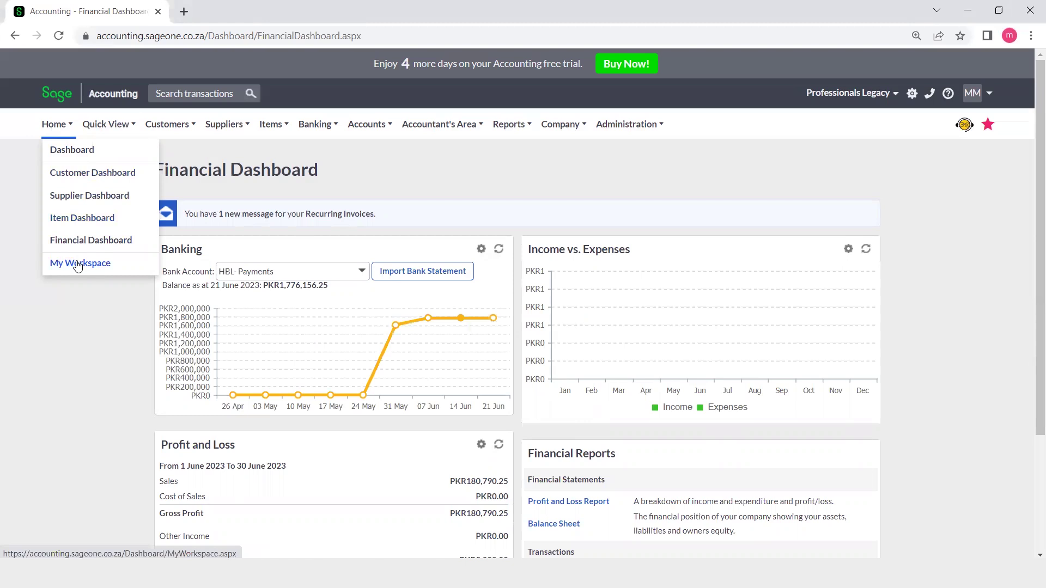
{"action": "mouse_move", "coordinate": [110, 129]}
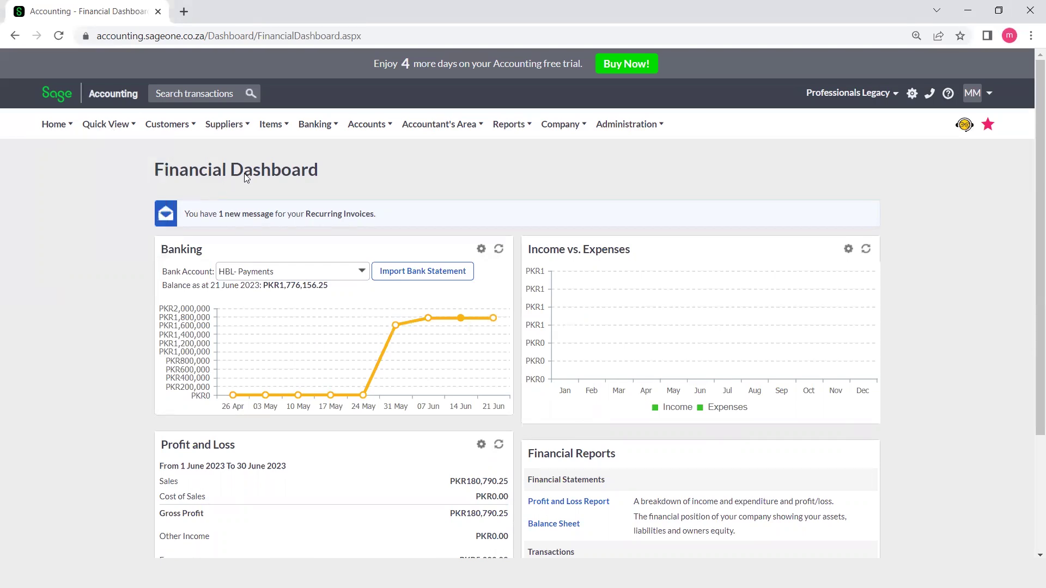
{"action": "mouse_move", "coordinate": [327, 130]}
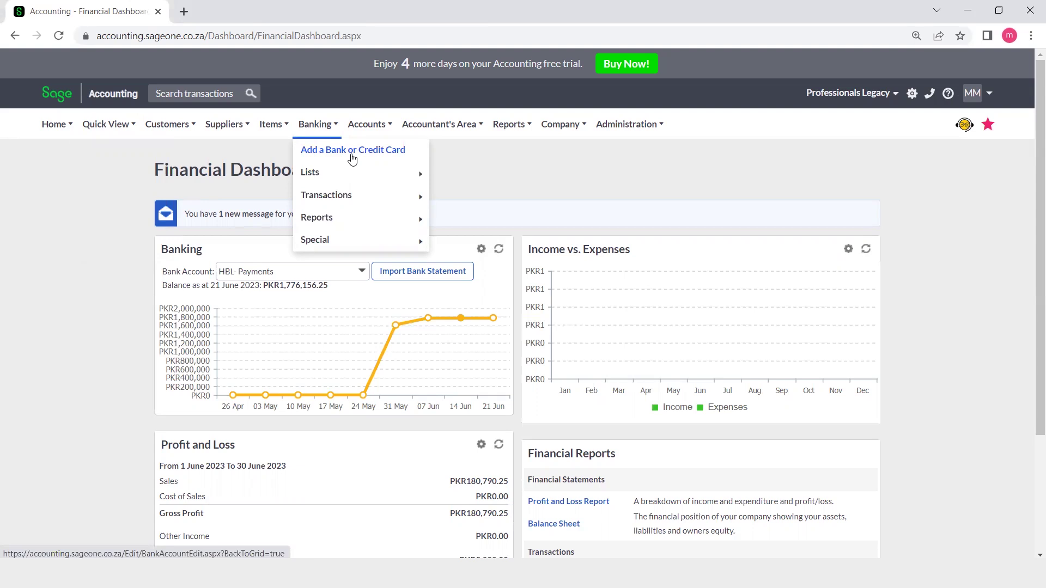
- Start a new bank account and enter HBL 001 as the account name
{"action": "left_click", "coordinate": [352, 151]}
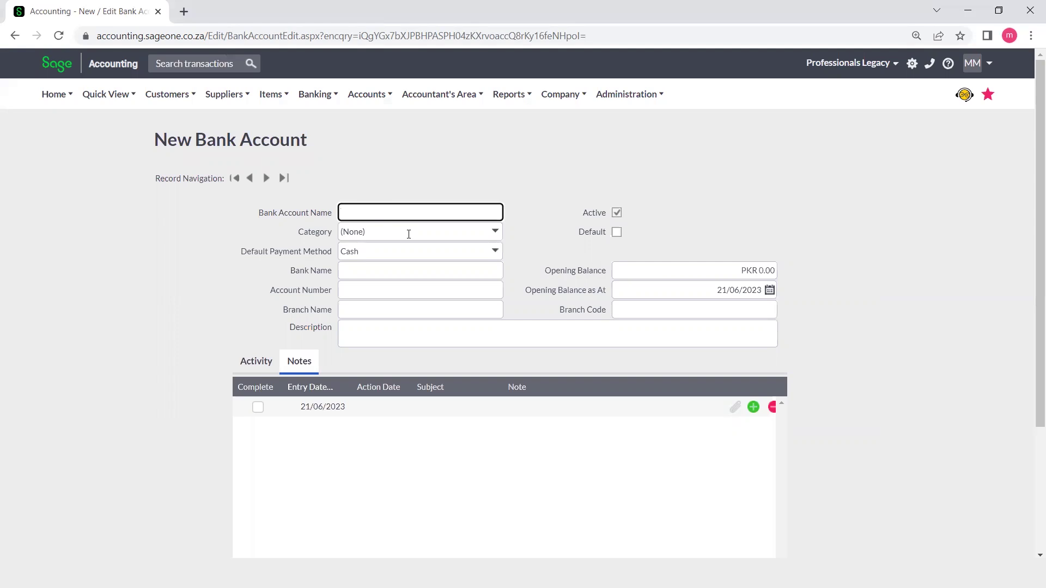
{"action": "type", "text": "HBL 001"}
- Leave the account category as (None) and make Cheque the default payment method
{"action": "left_click", "coordinate": [495, 235]}
{"action": "left_click", "coordinate": [526, 233]}
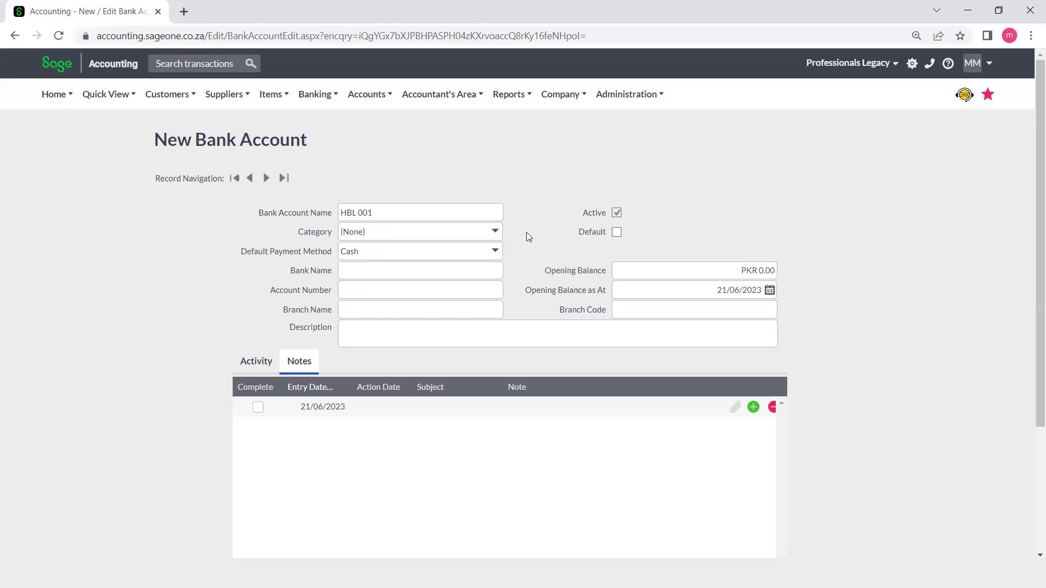
{"action": "left_click", "coordinate": [498, 235]}
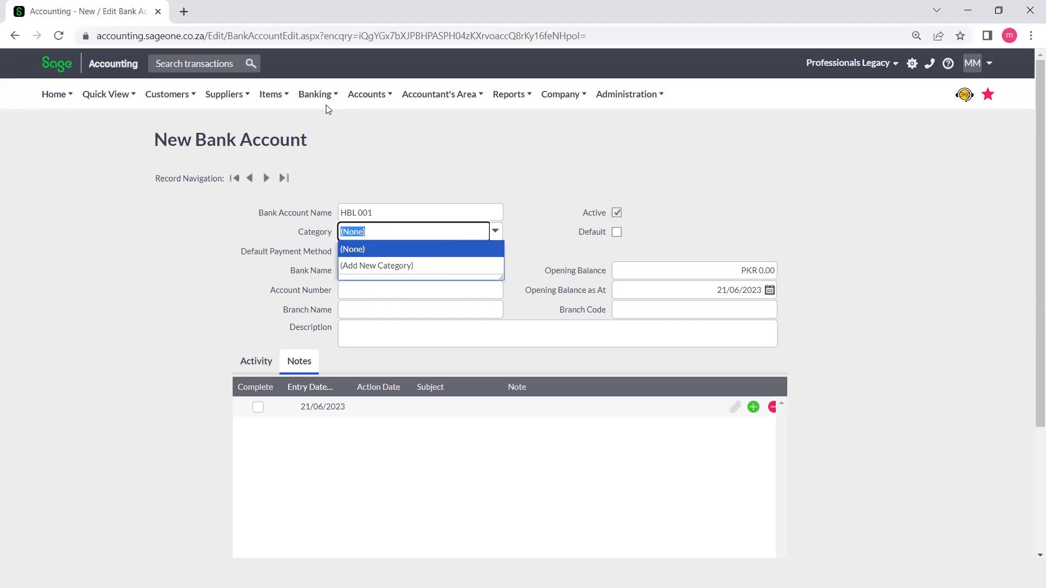
{"action": "mouse_move", "coordinate": [325, 106]}
{"action": "mouse_move", "coordinate": [332, 144]}
{"action": "left_click", "coordinate": [467, 127]}
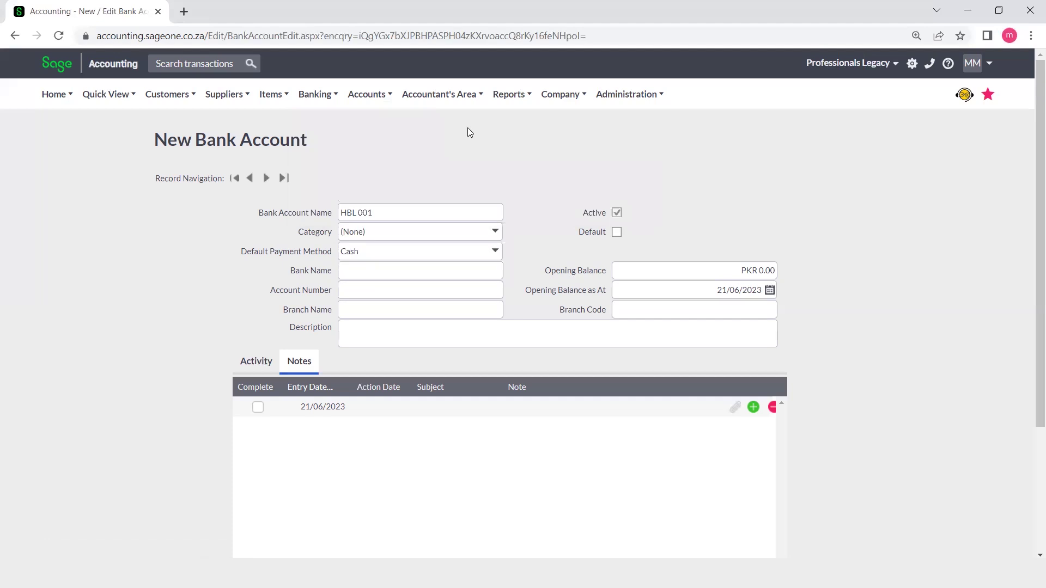
{"action": "left_click", "coordinate": [496, 252]}
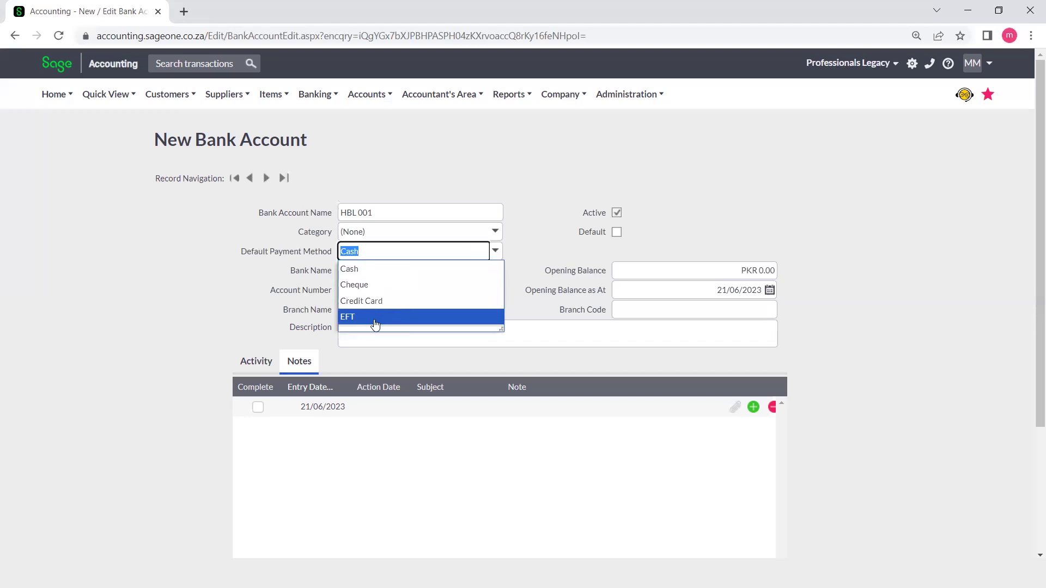
{"action": "left_click", "coordinate": [374, 284]}
- Enter HBL as the bank name and rename the account to 'HBL - DHA Phase 1'
{"action": "left_click", "coordinate": [365, 269]}
{"action": "type", "text": "HBL"}
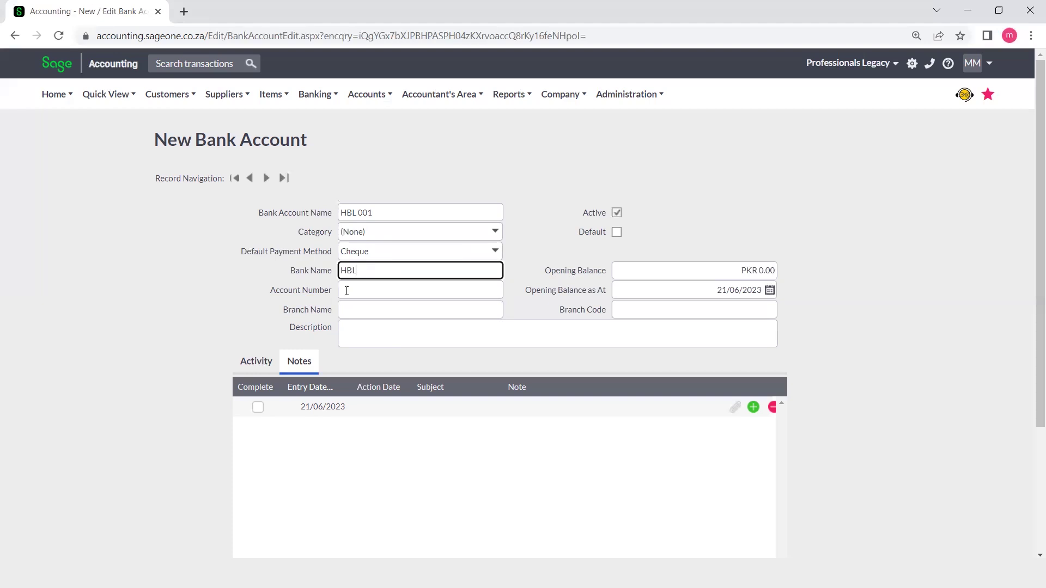
{"action": "left_click", "coordinate": [347, 290]}
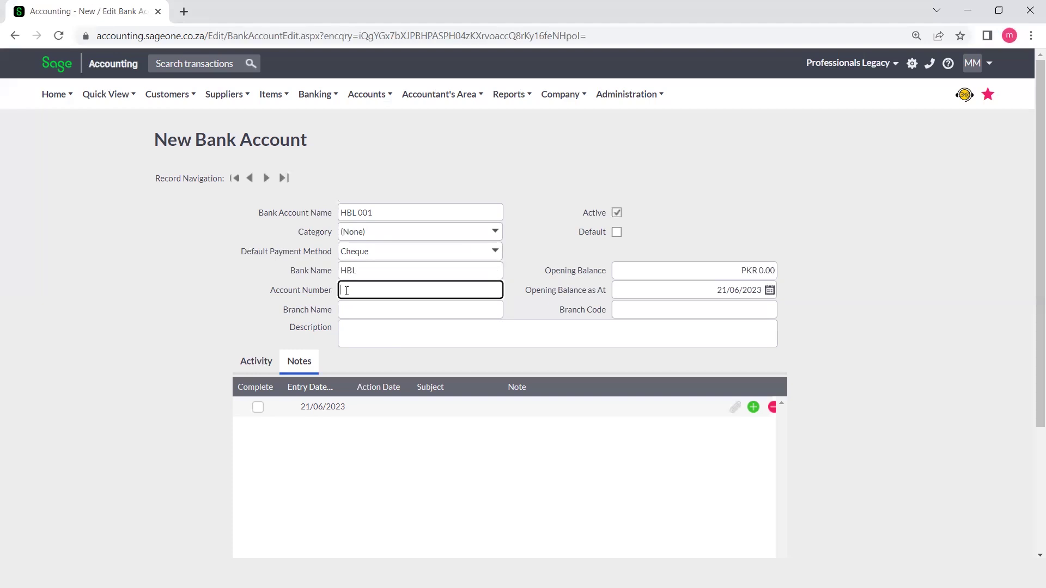
{"action": "left_click", "coordinate": [379, 213]}
{"action": "type", "text": "HBL"}
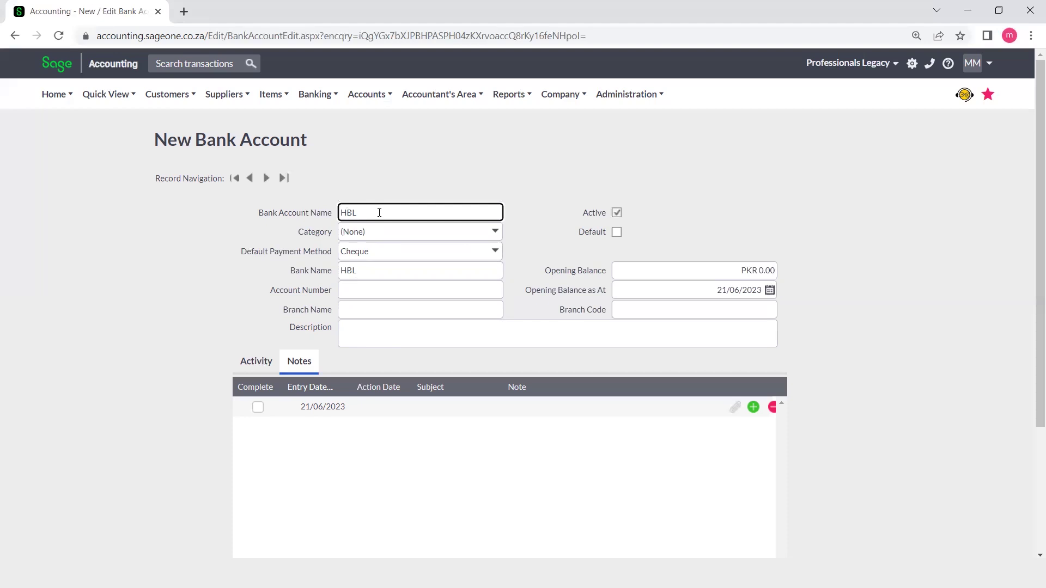
{"action": "type", "text": " - DHA Phase 1"}
- Enter the bank account number and set the branch name to 'DHA Phase 1, Lahore'
{"action": "left_click", "coordinate": [360, 291]}
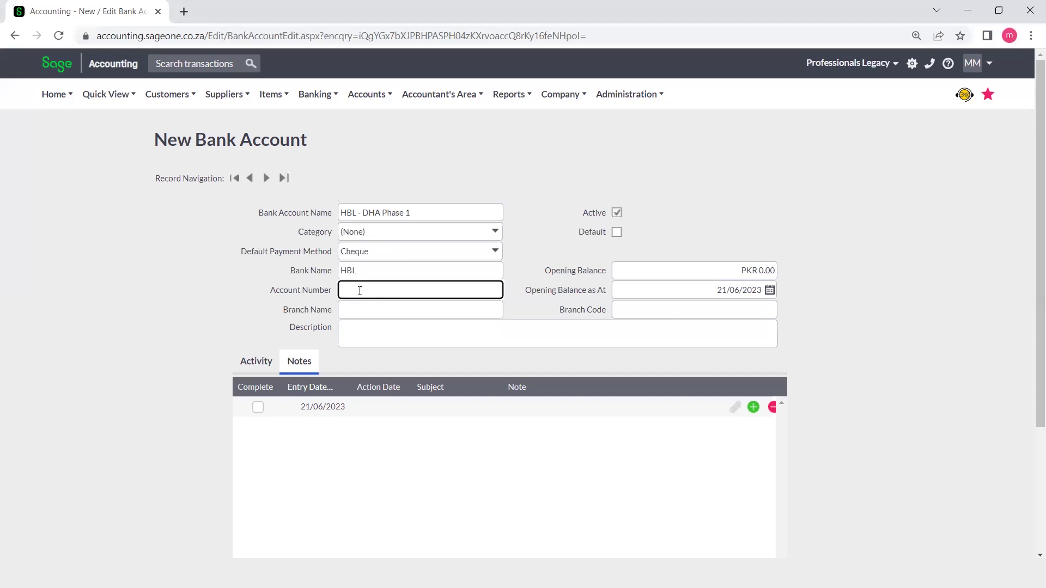
{"action": "type", "text": "1111 000 1"}
{"action": "type", "text": "123"}
{"action": "left_click", "coordinate": [362, 315]}
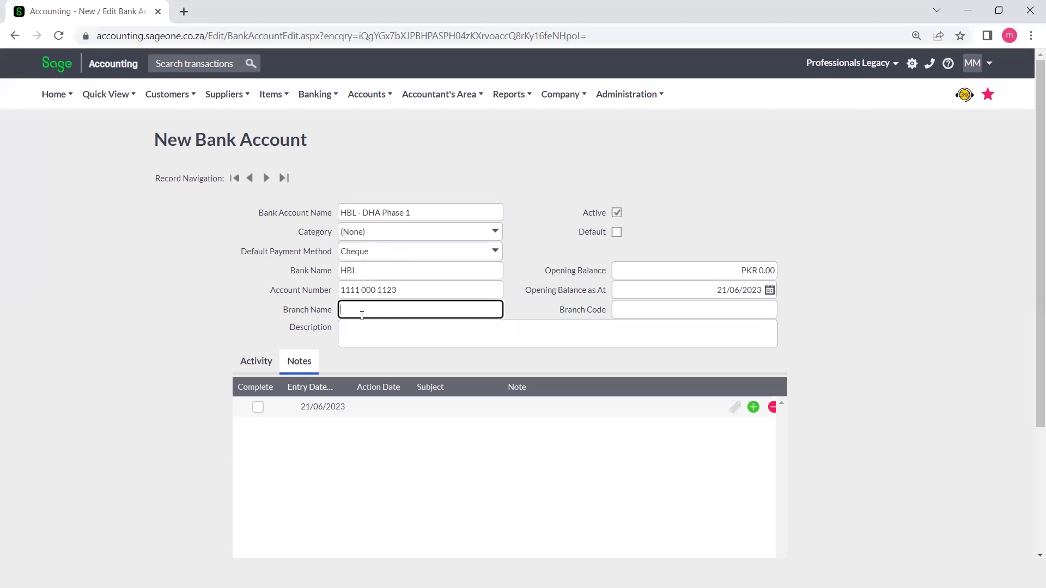
{"action": "type", "text": "DHA Phase 1, Lahore"}
{"action": "left_click", "coordinate": [364, 329]}
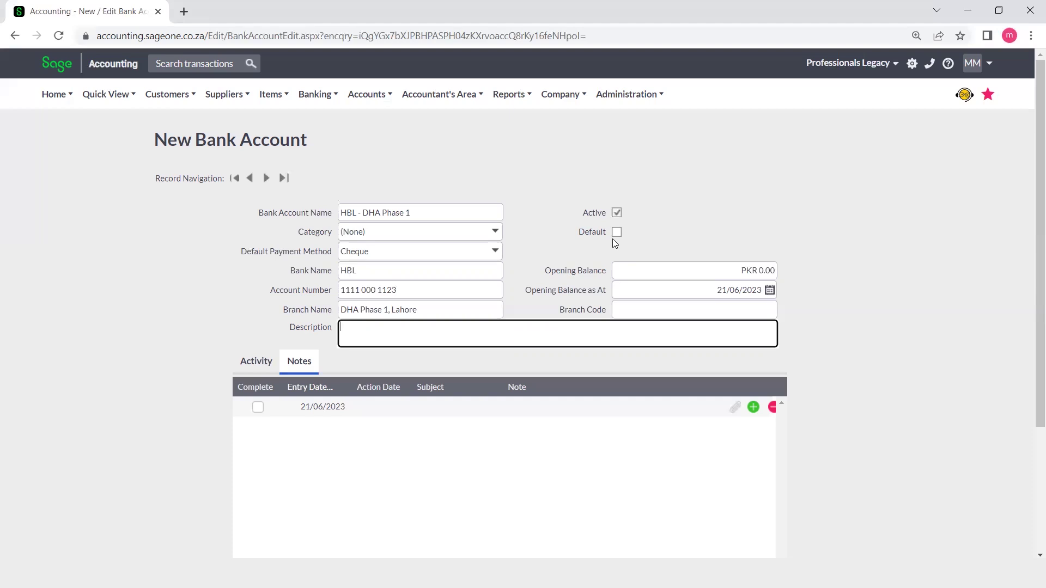
- Keep the account active and set an opening balance of 500,000 as at 1 June 2023
{"action": "left_click", "coordinate": [619, 216]}
{"action": "left_click", "coordinate": [753, 272]}
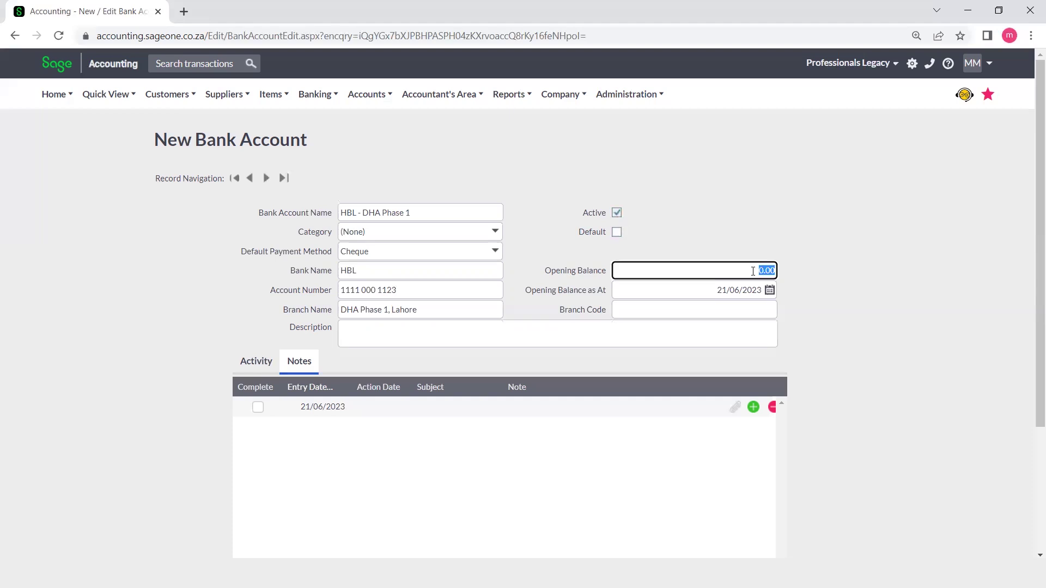
{"action": "key", "text": "BackSpace"}
{"action": "type", "text": "500000"}
{"action": "key", "text": "BackSpace"}
{"action": "type", "text": "0"}
{"action": "left_click", "coordinate": [807, 285]}
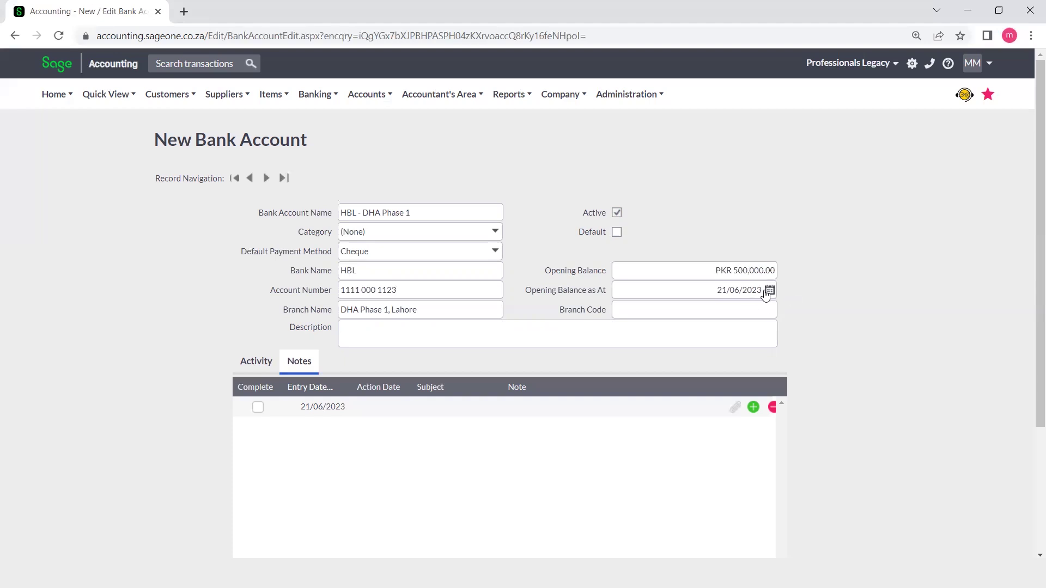
{"action": "left_click", "coordinate": [770, 292]}
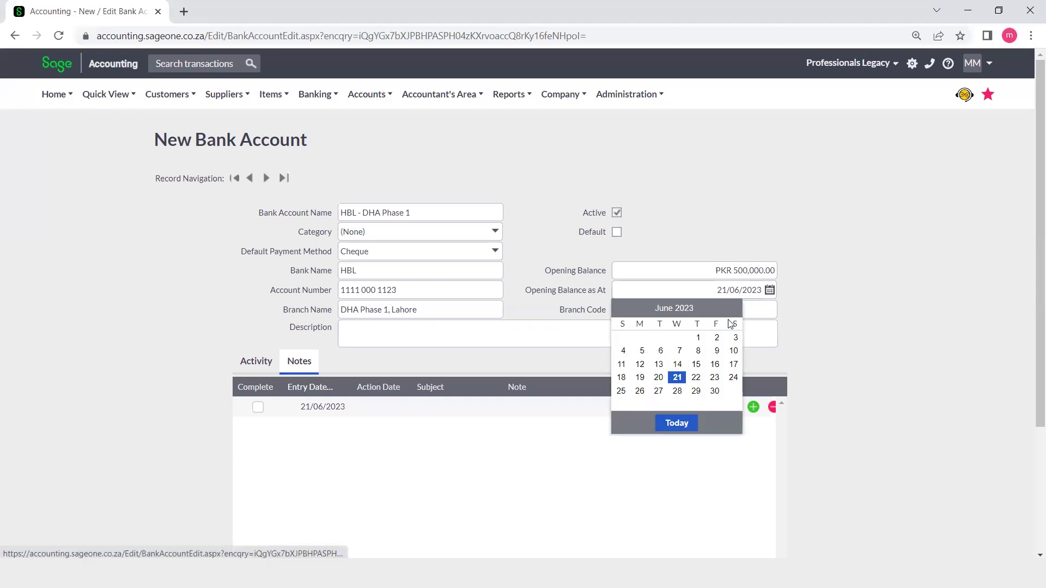
{"action": "left_click", "coordinate": [699, 338]}
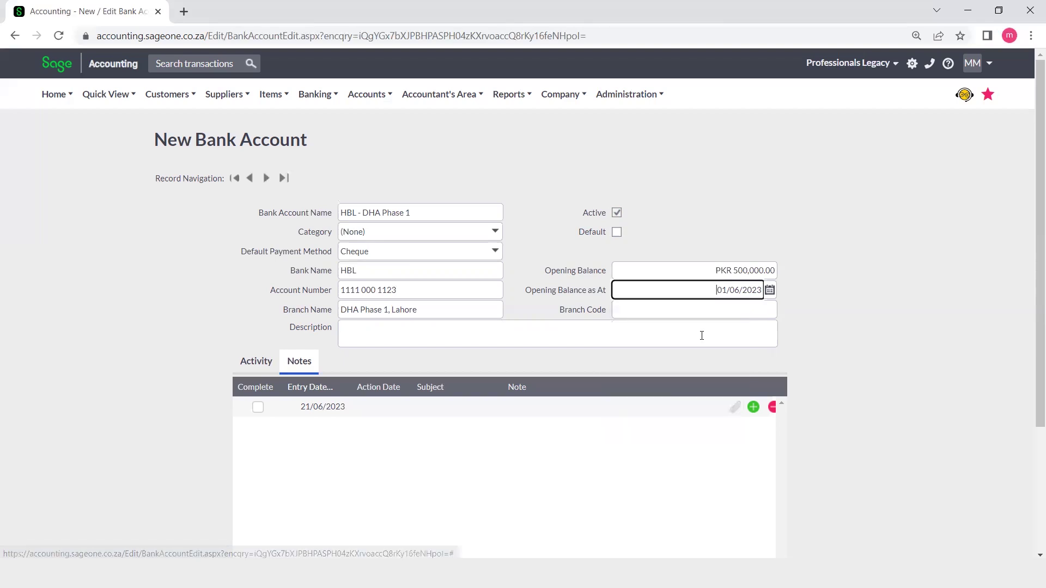
- Enter 1001 as the branch code
{"action": "left_click", "coordinate": [680, 309]}
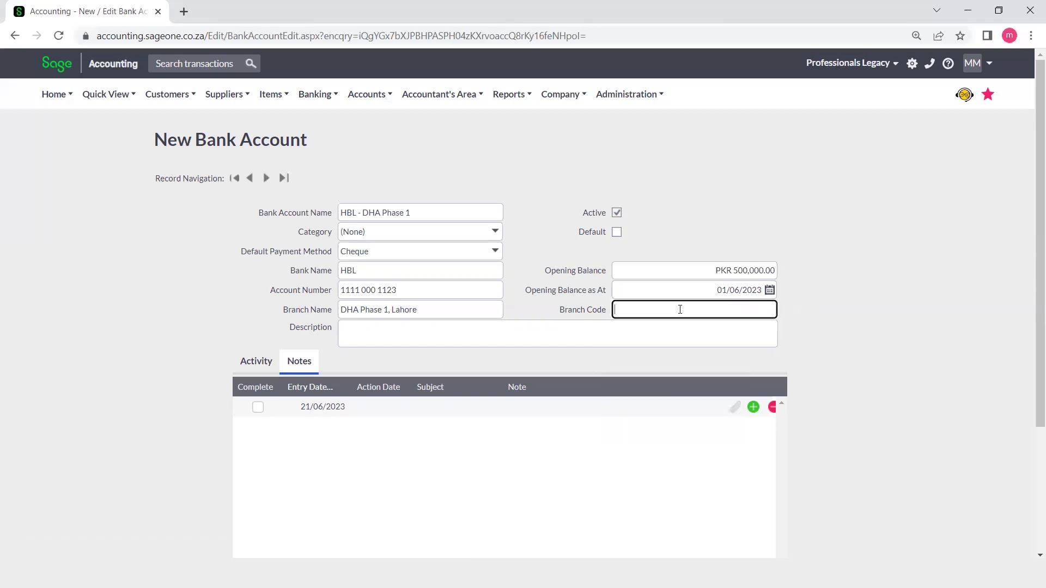
{"action": "type", "text": "1001"}
{"action": "left_click", "coordinate": [838, 357]}
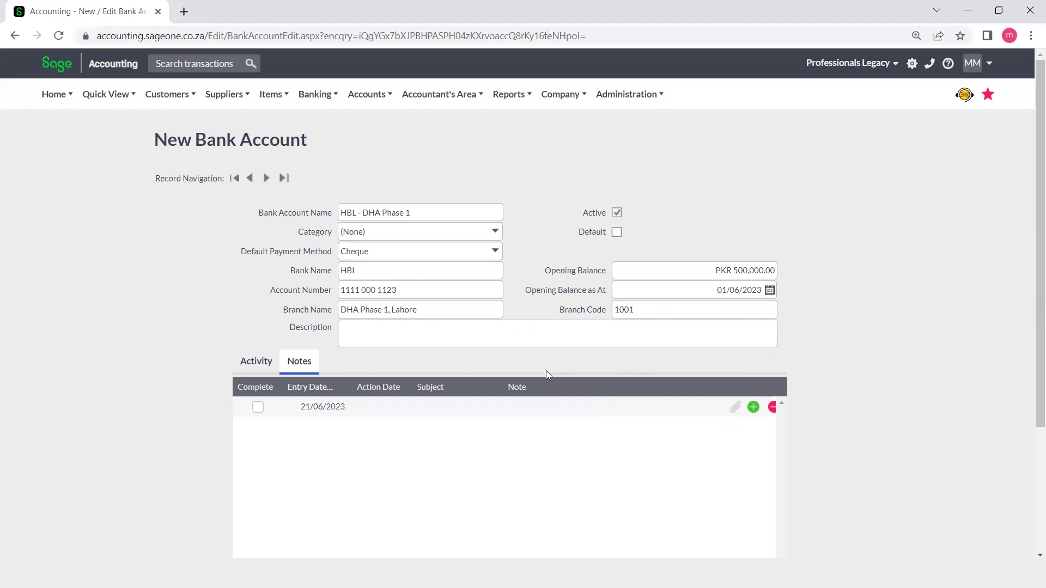
{"action": "scroll", "coordinate": [546, 370], "scroll_direction": "down", "scroll_amount": 3}
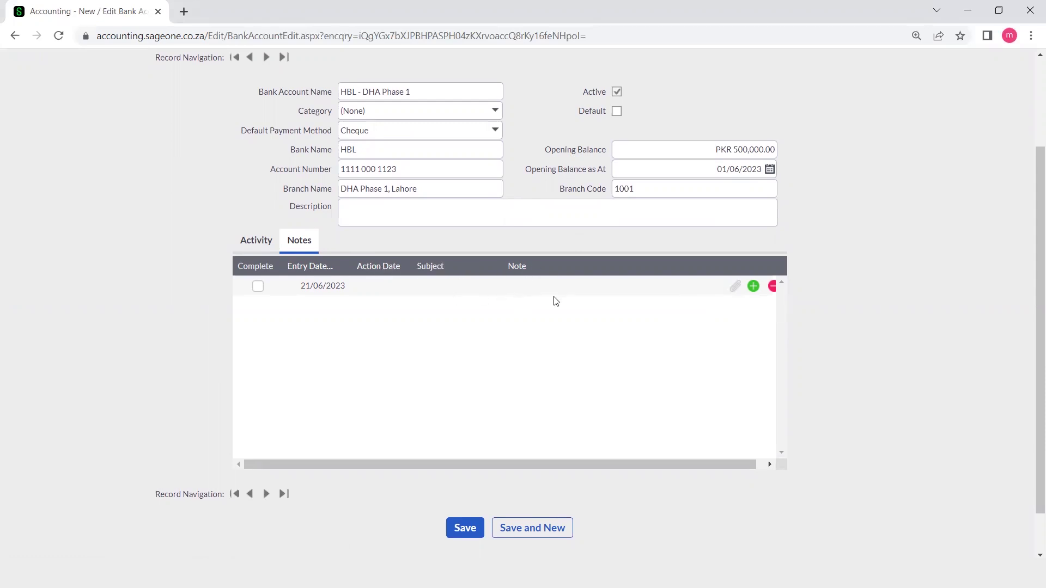
- Save the new HBL - DHA Phase 1 bank account
{"action": "scroll", "coordinate": [556, 302], "scroll_direction": "up", "scroll_amount": 3}
{"action": "scroll", "coordinate": [556, 302], "scroll_direction": "down", "scroll_amount": 3}
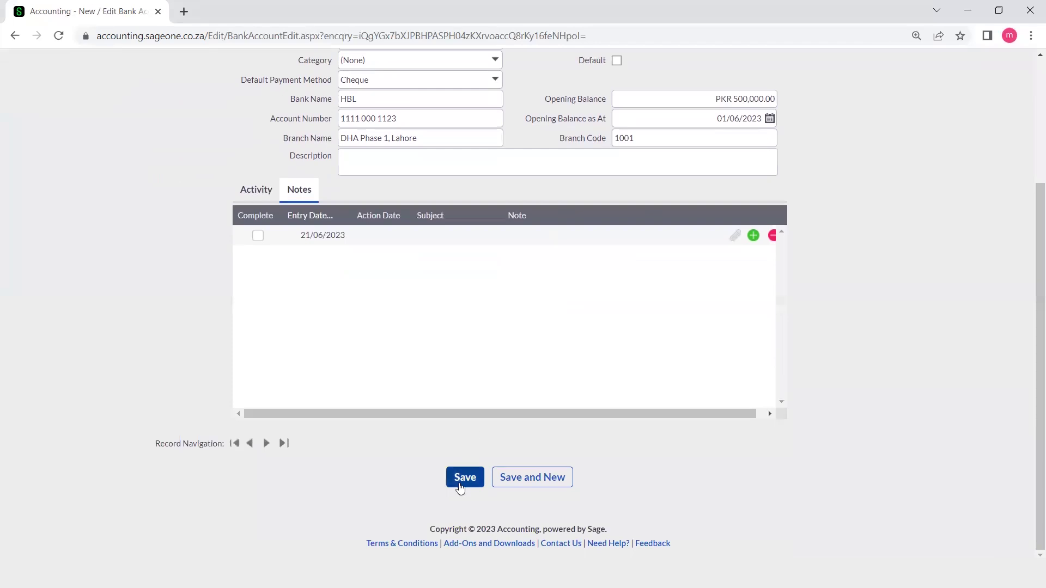
{"action": "left_click", "coordinate": [460, 486]}
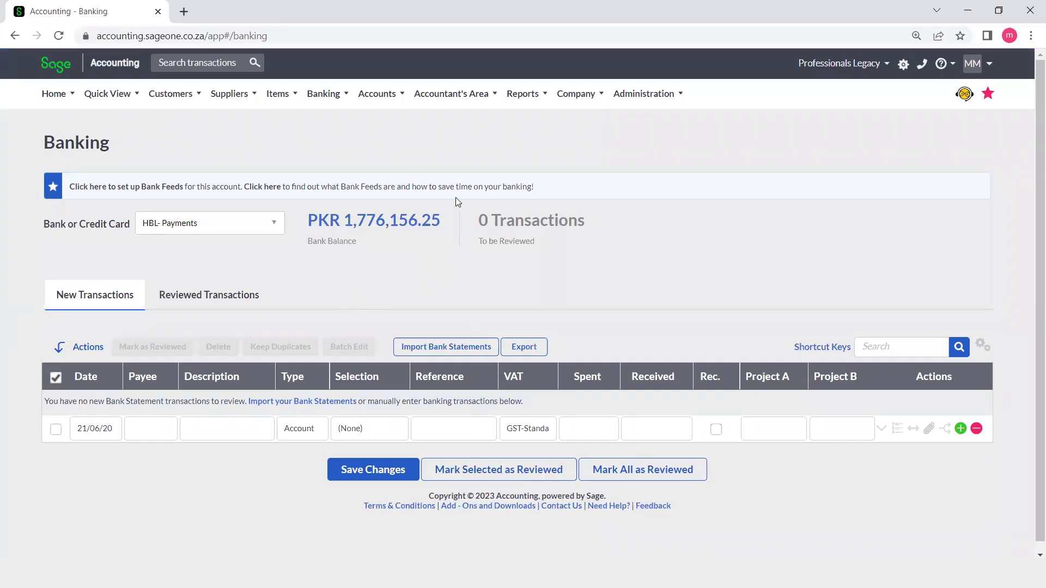
- Go to Banking > Lists > List of Banks and Credit Cards
{"action": "mouse_move", "coordinate": [323, 97]}
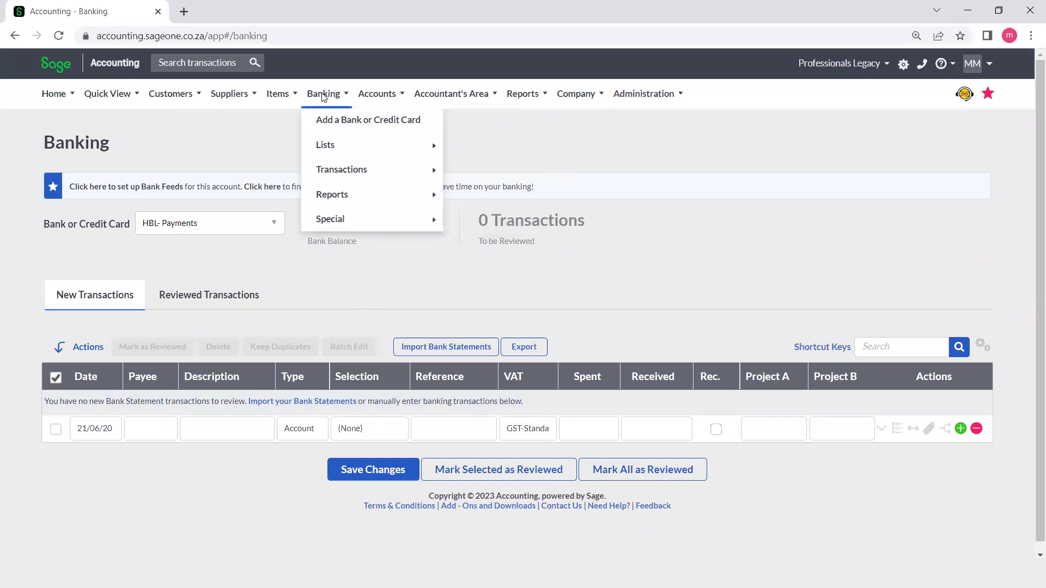
{"action": "mouse_move", "coordinate": [347, 146]}
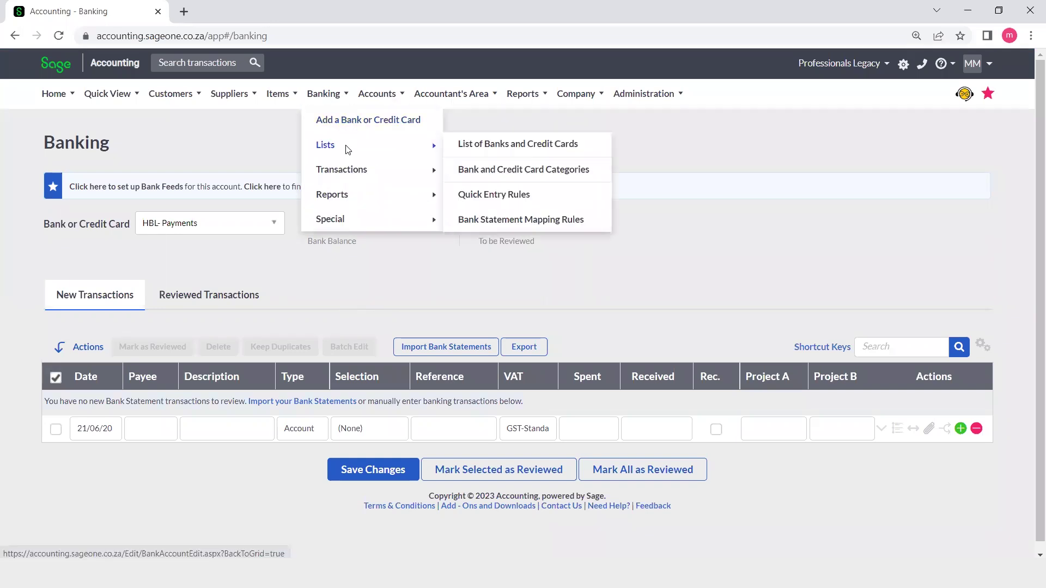
{"action": "left_click", "coordinate": [482, 147]}
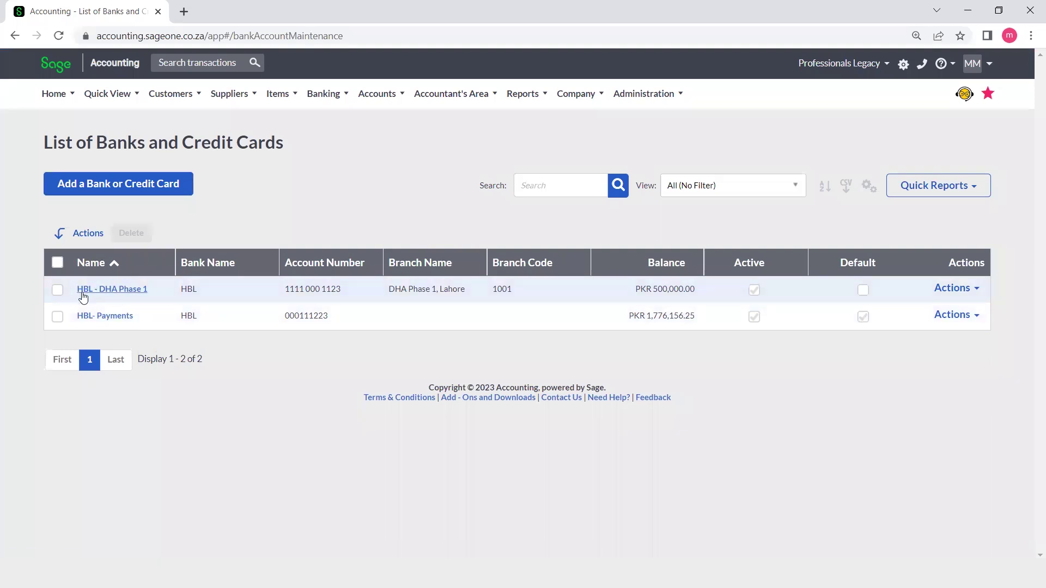
- Select the HBL - DHA Phase 1 row and choose Edit from its Actions menu
{"action": "left_click", "coordinate": [59, 295]}
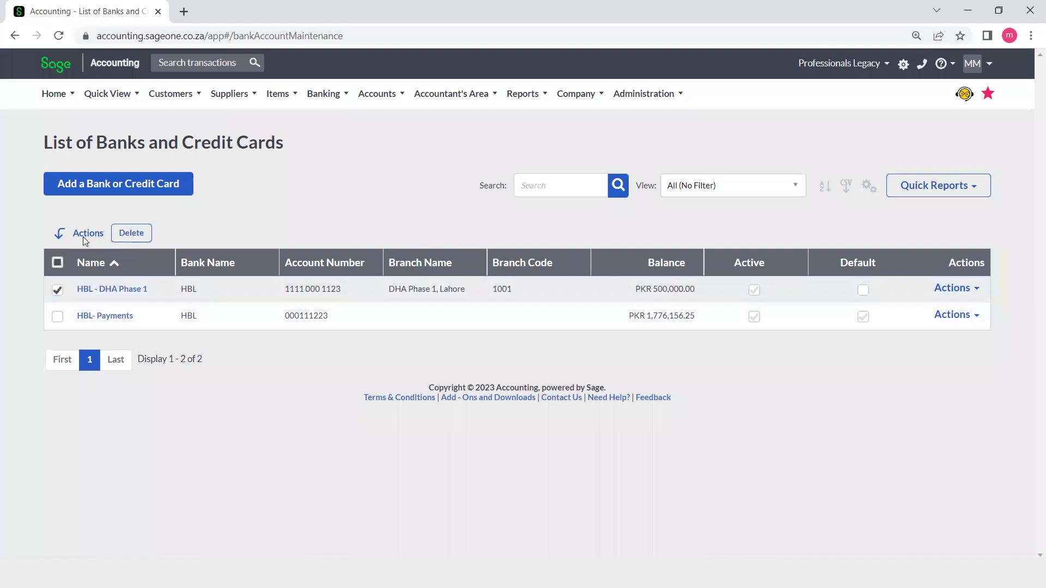
{"action": "left_click", "coordinate": [975, 295]}
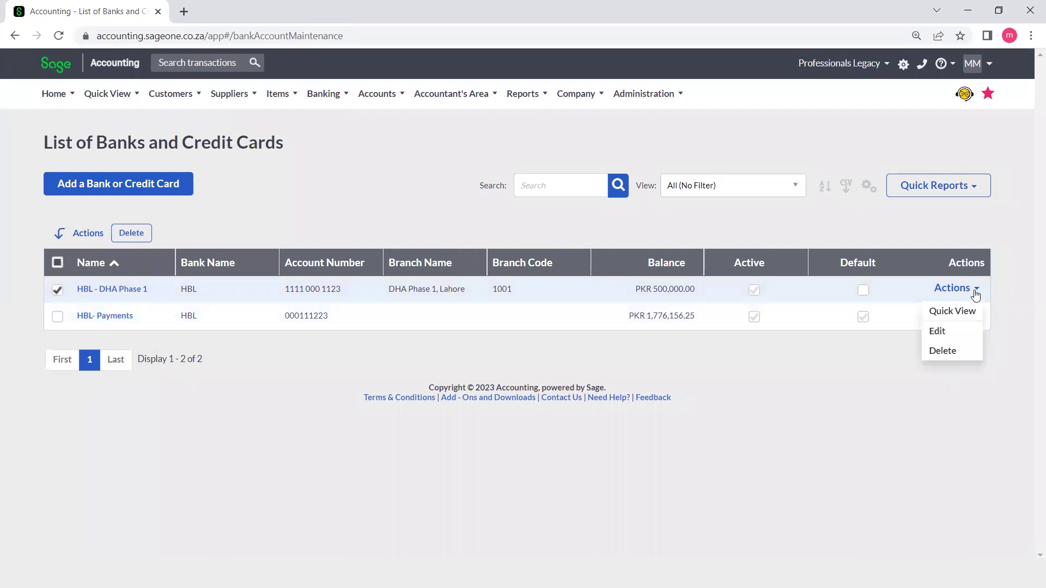
{"action": "left_click", "coordinate": [937, 331]}
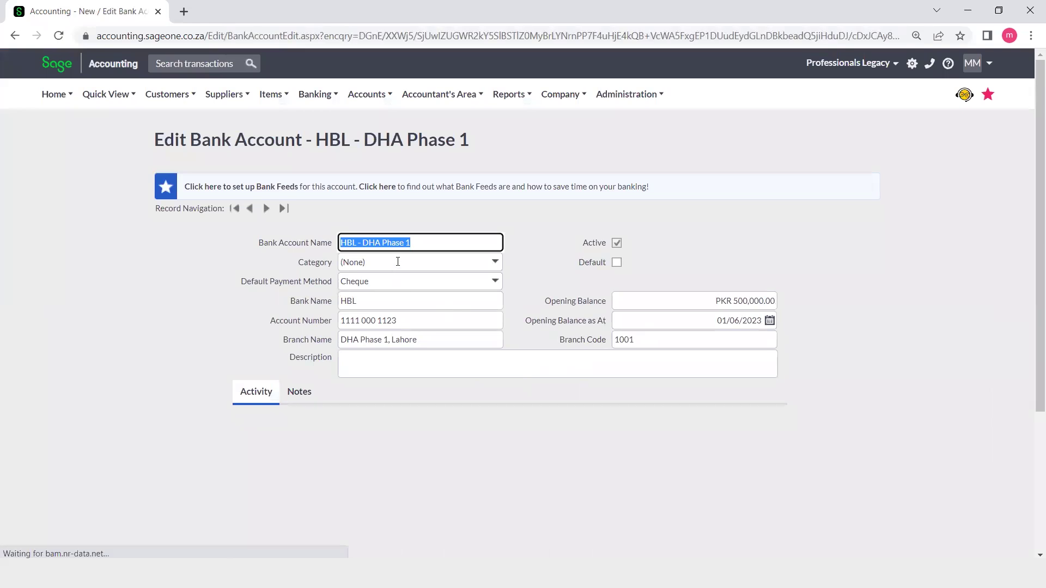
{"action": "mouse_move", "coordinate": [338, 154]}
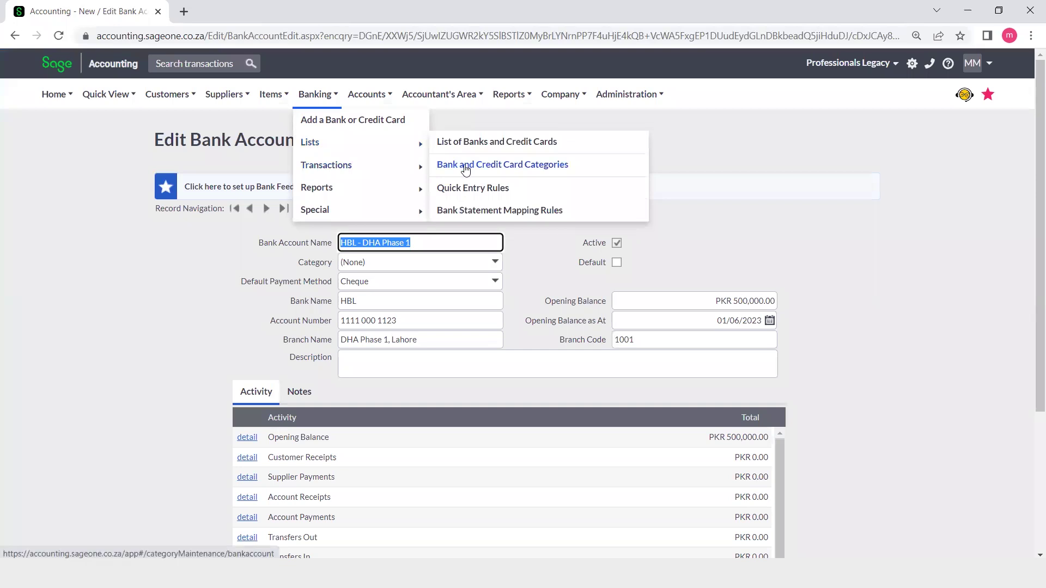
- In Bank and Credit Card Categories, add and save a category described as 'Current Account'
{"action": "left_click", "coordinate": [466, 171]}
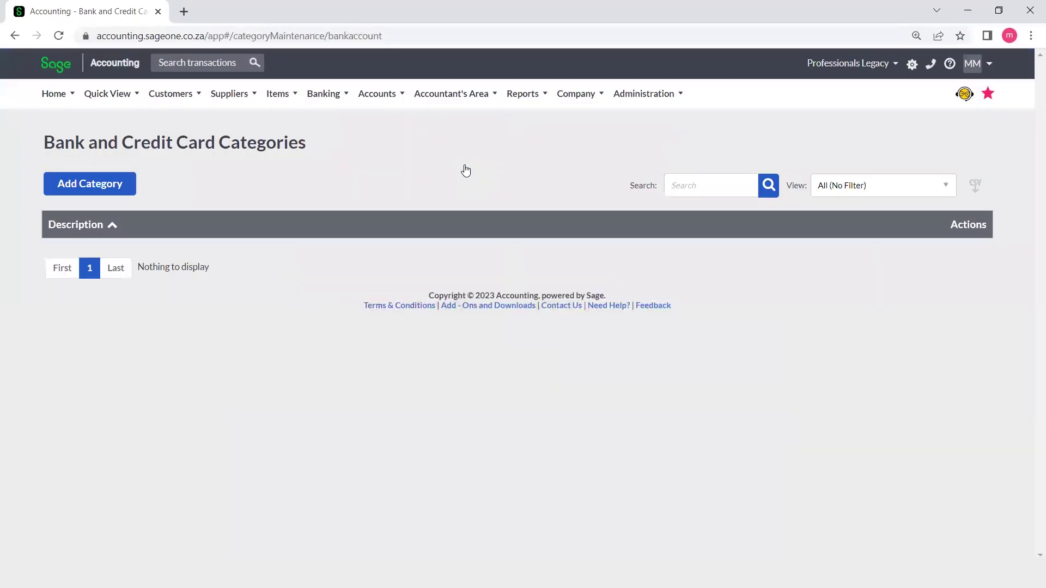
{"action": "left_click", "coordinate": [109, 184]}
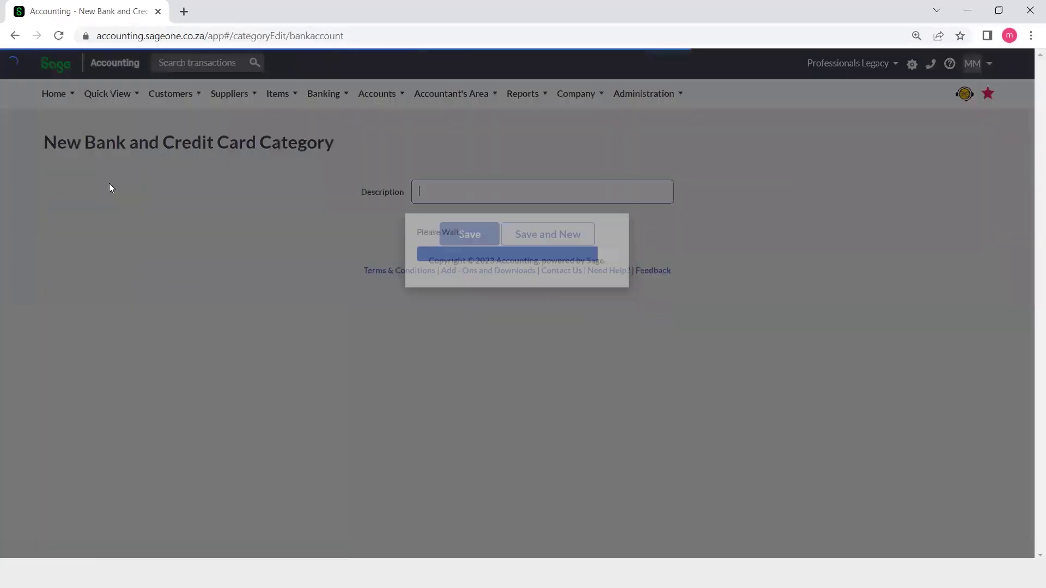
{"action": "type", "text": "Current Account"}
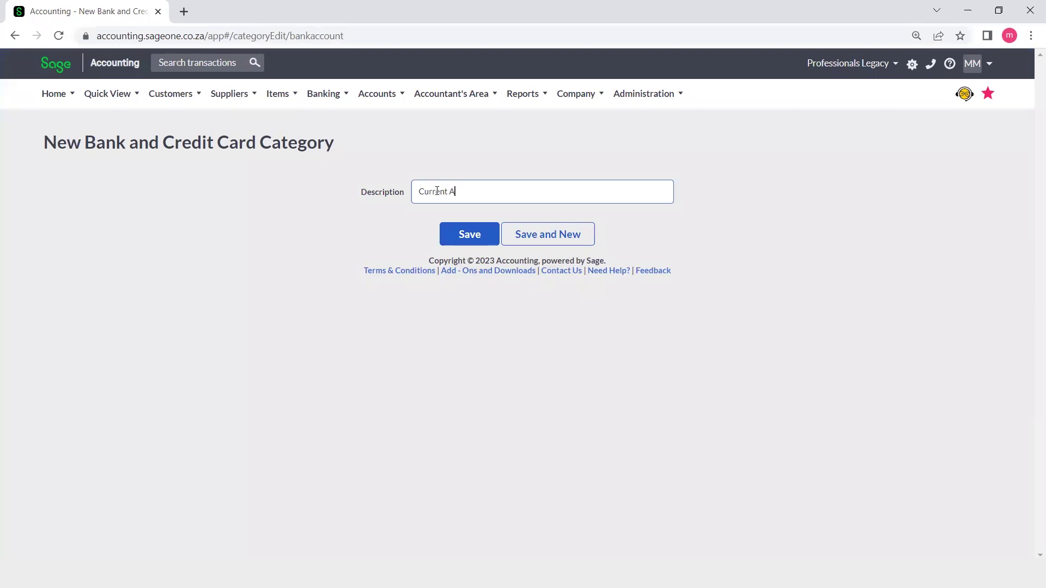
{"action": "left_click", "coordinate": [484, 240]}
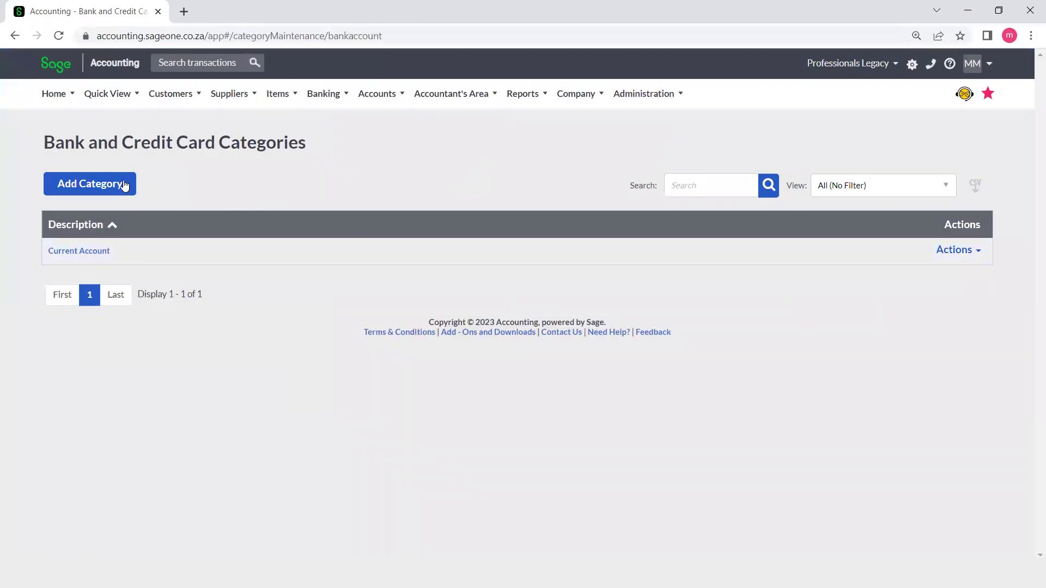
- Add and save a bank category described as 'Savings Account'
{"action": "left_click", "coordinate": [123, 184]}
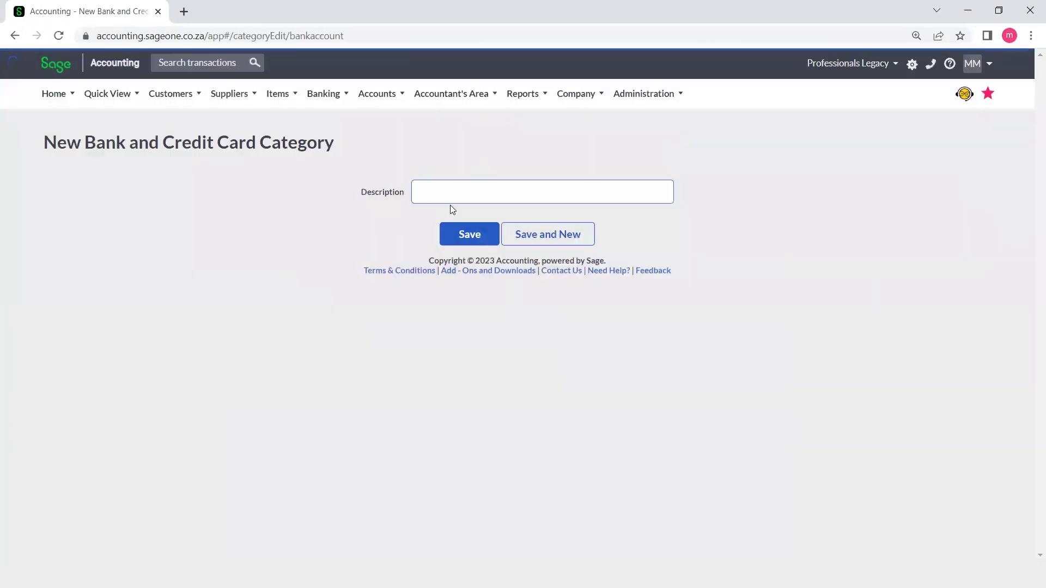
{"action": "left_click", "coordinate": [458, 198]}
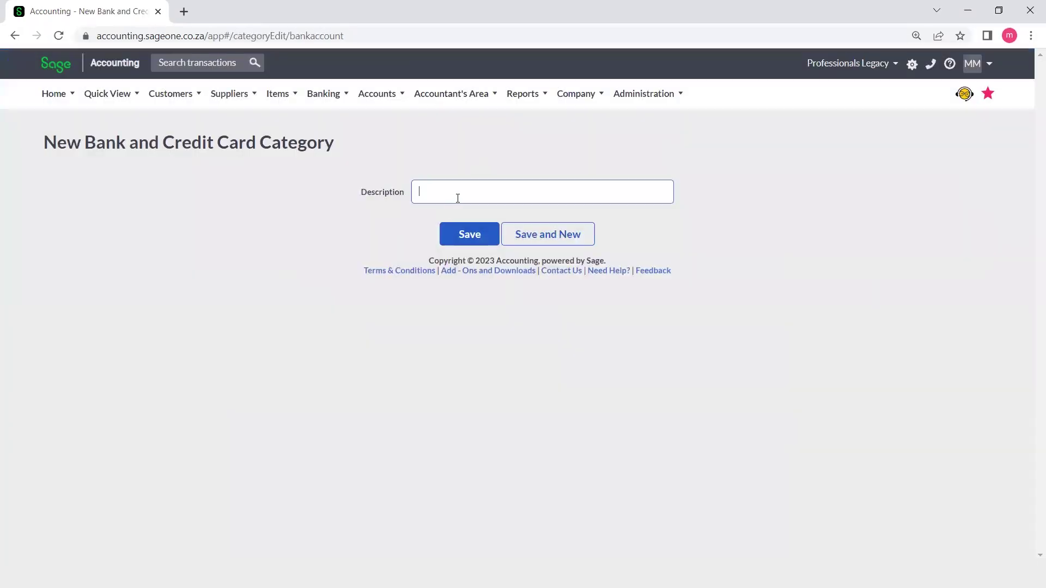
{"action": "type", "text": "Savings Account"}
{"action": "left_click", "coordinate": [471, 233]}
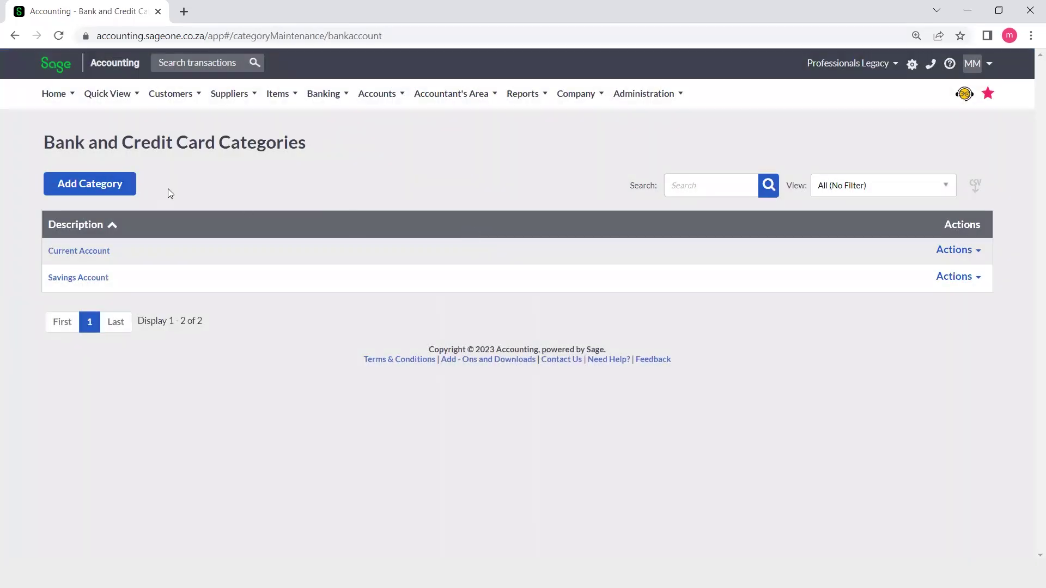
{"action": "left_click", "coordinate": [95, 186]}
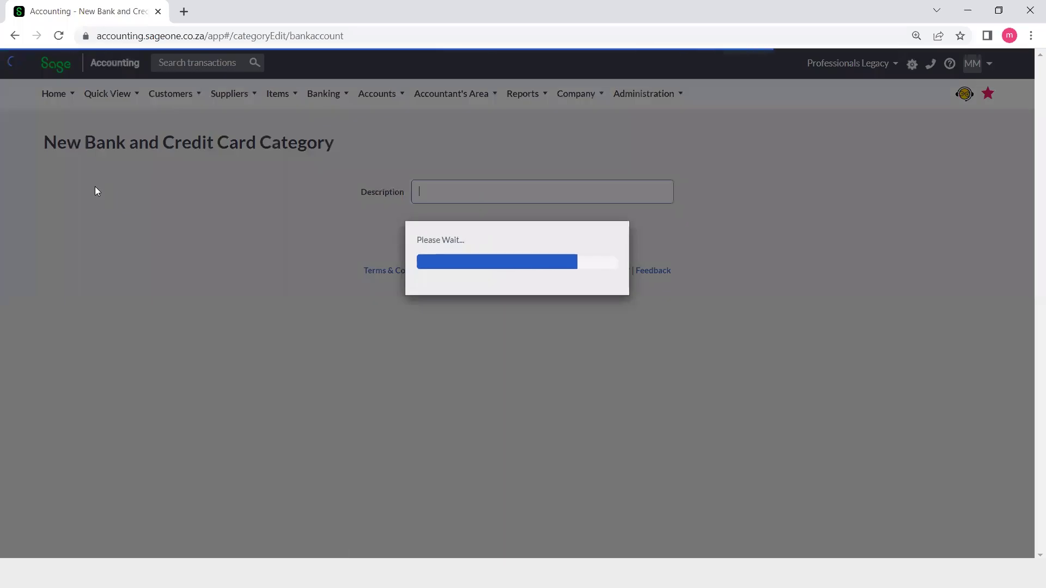
- Enter 'Fixed Deposit Account' as the category description and save it
{"action": "type", "text": "Fi"}
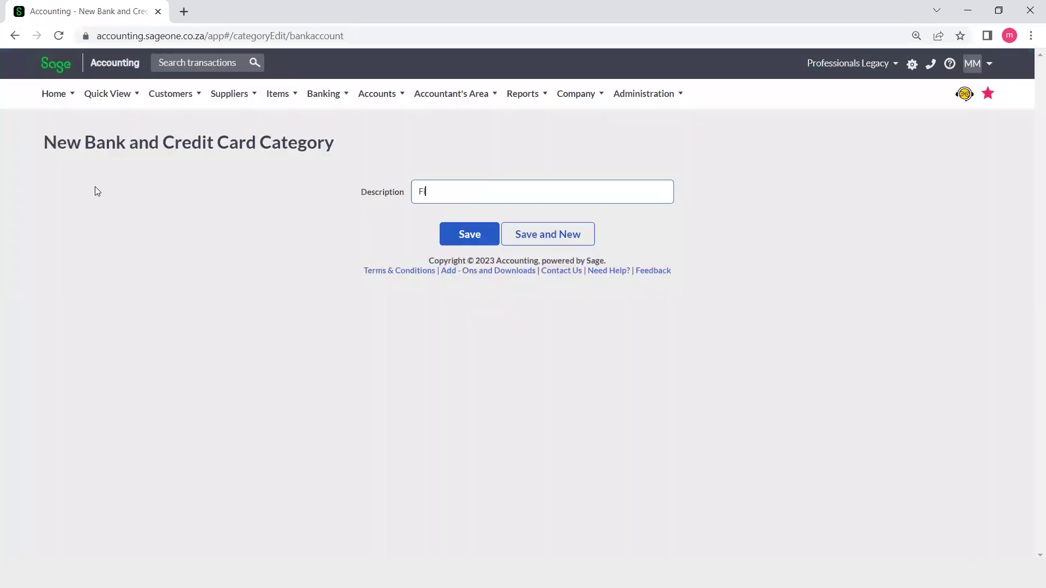
{"action": "type", "text": "xed Deposit Account"}
{"action": "left_click", "coordinate": [454, 232]}
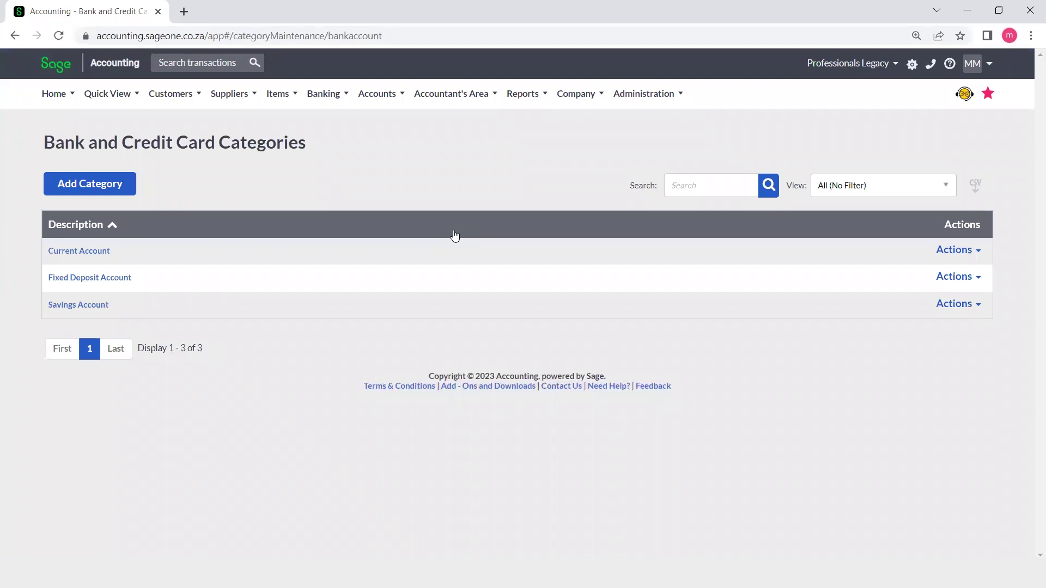
- Set the HBL - DHA Phase 1 account's category to Current Account and save it
{"action": "mouse_move", "coordinate": [338, 101]}
{"action": "mouse_move", "coordinate": [351, 142]}
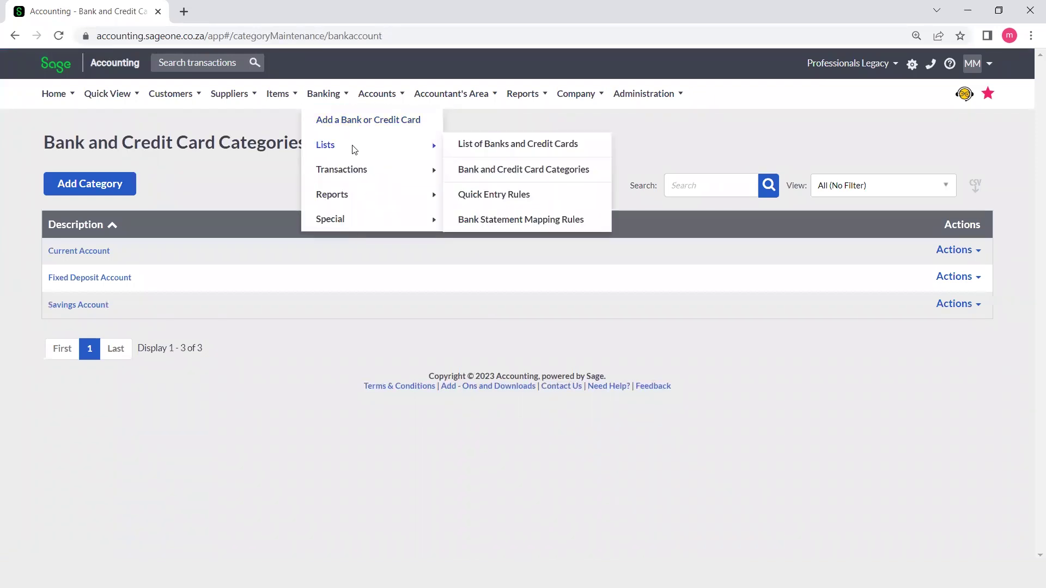
{"action": "left_click", "coordinate": [482, 152]}
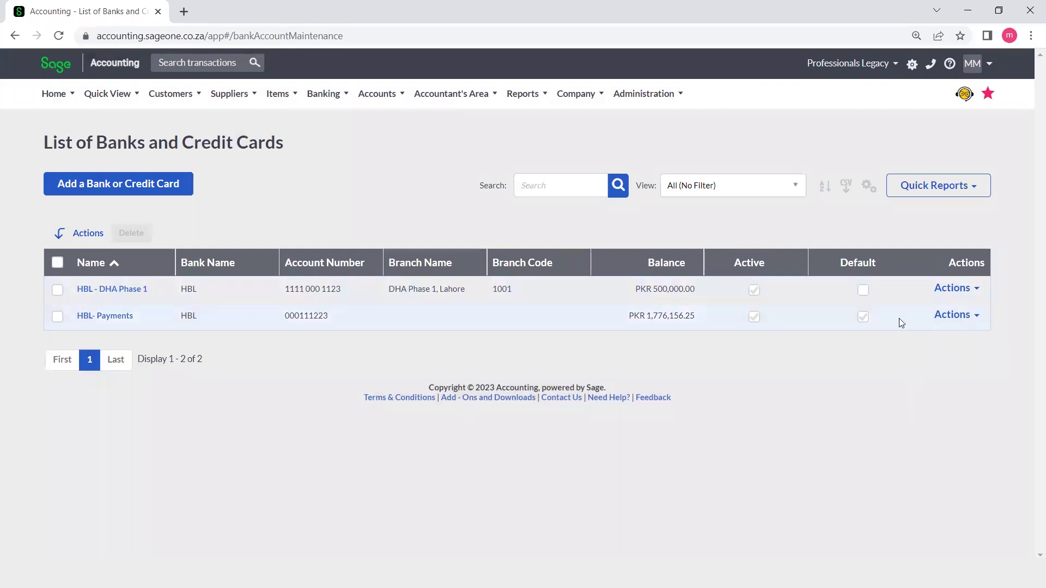
{"action": "left_click", "coordinate": [953, 289]}
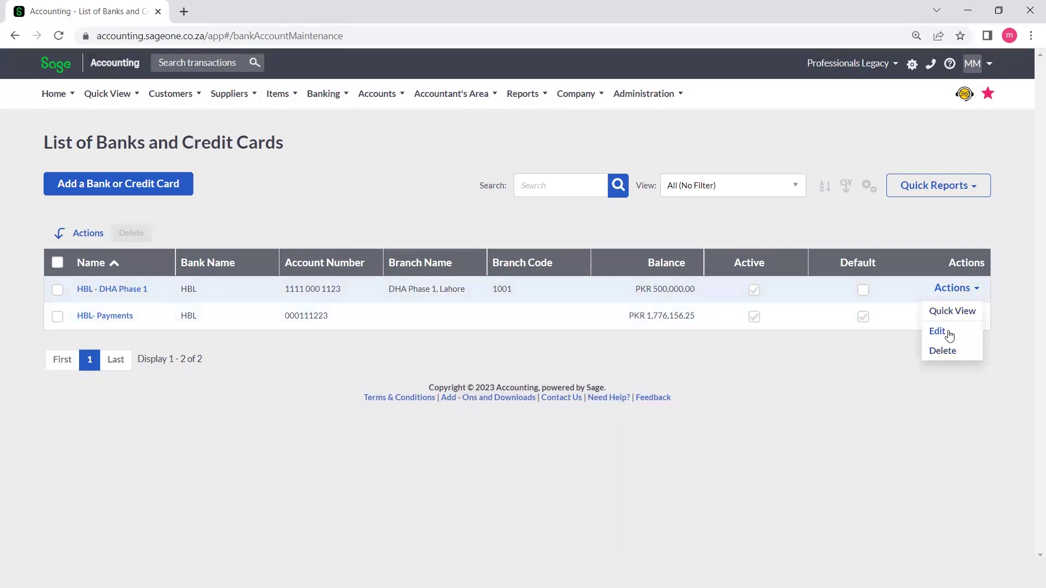
{"action": "left_click", "coordinate": [938, 332]}
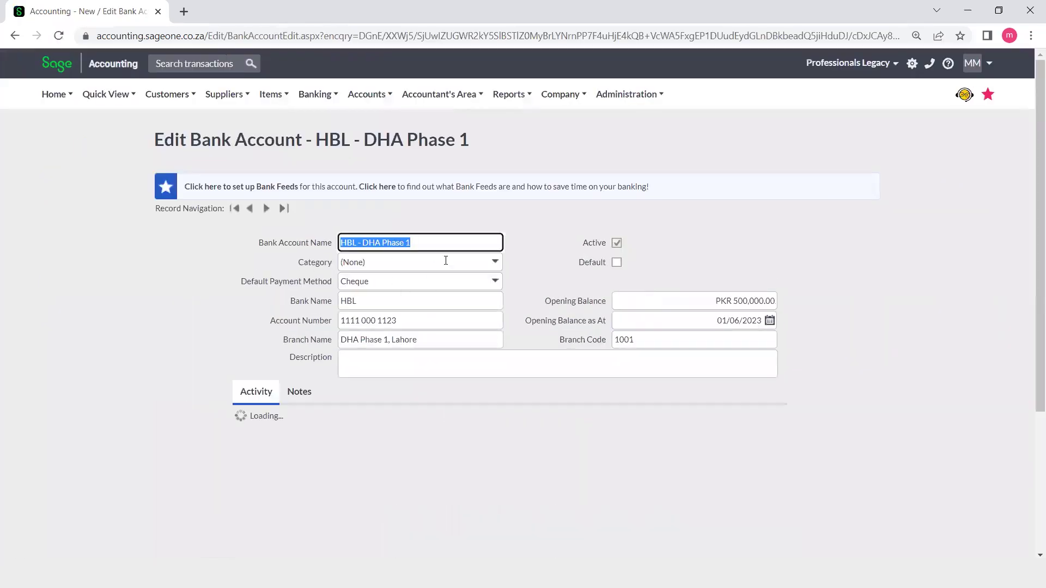
{"action": "left_click", "coordinate": [495, 262]}
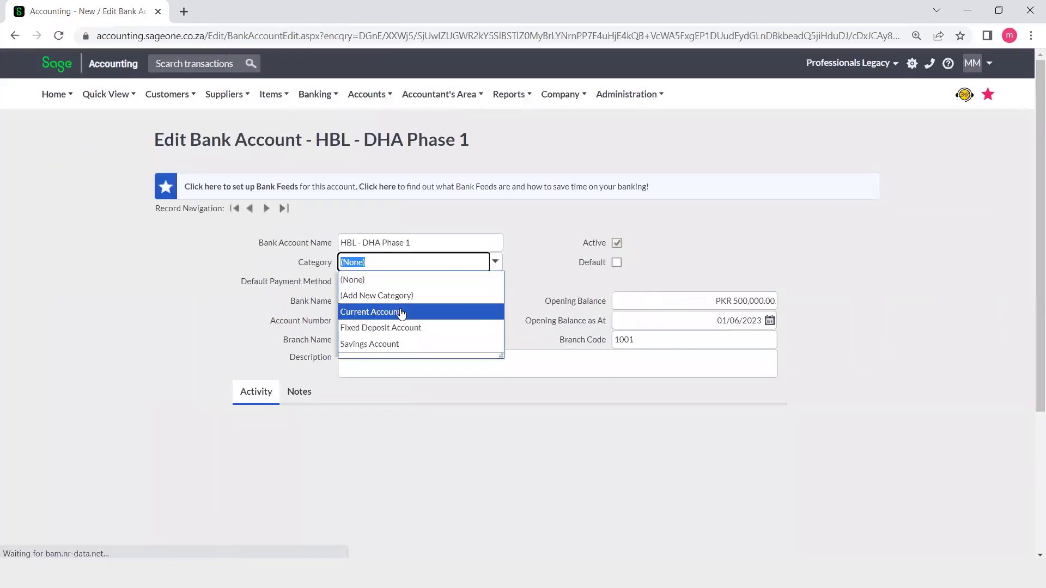
{"action": "left_click", "coordinate": [401, 309]}
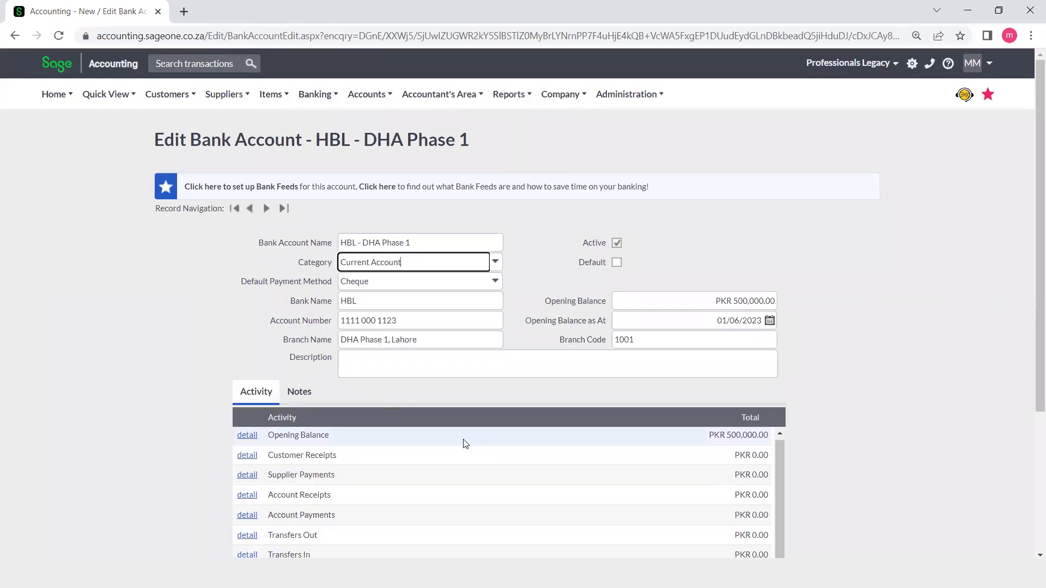
{"action": "left_click", "coordinate": [901, 437]}
{"action": "scroll", "coordinate": [901, 436], "scroll_direction": "down", "scroll_amount": 3}
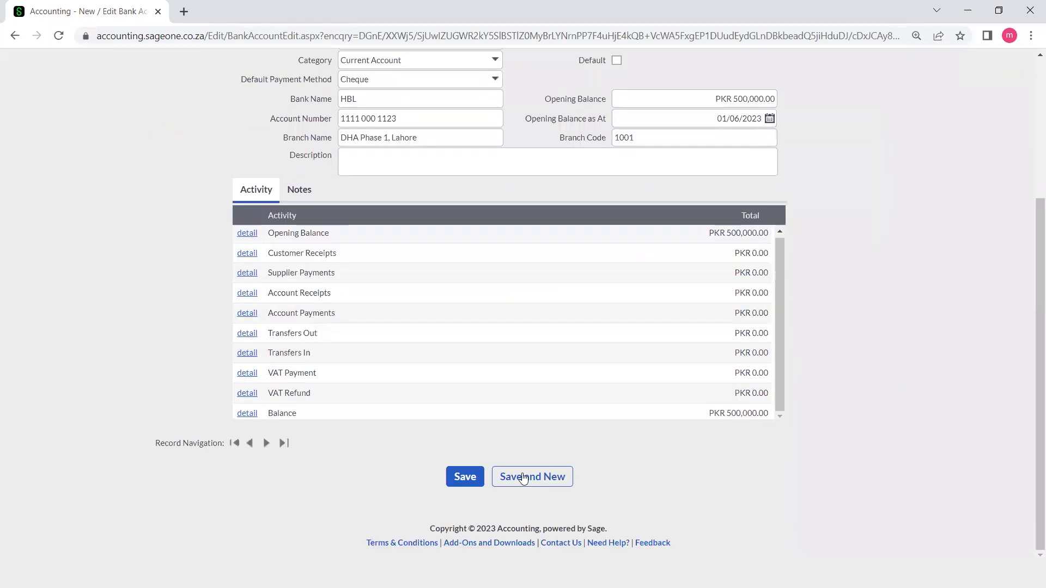
{"action": "left_click", "coordinate": [465, 478]}
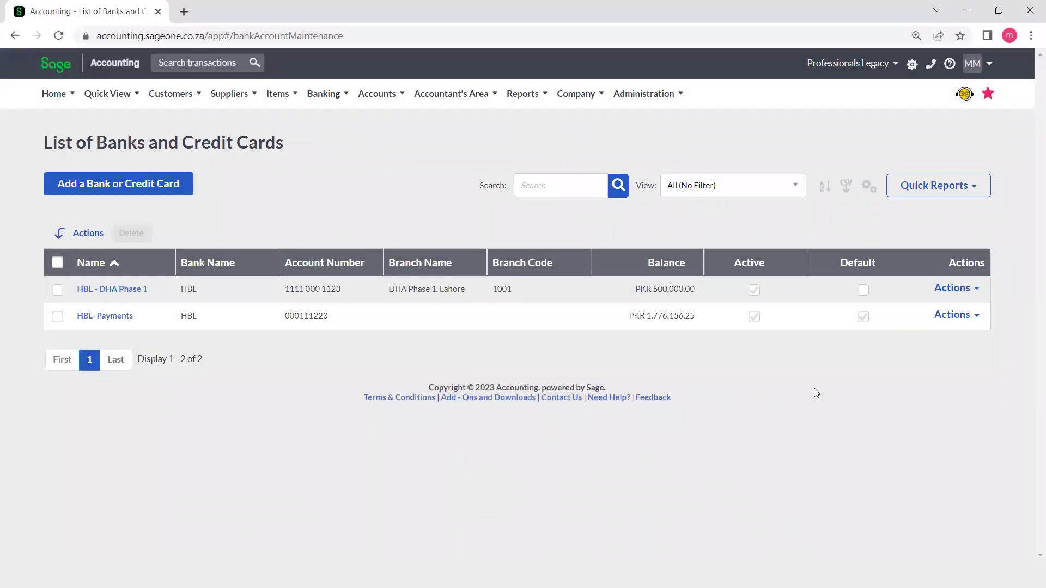
- Set HBL- Payments to Current Account, untick Default, and save it
{"action": "left_click", "coordinate": [964, 316]}
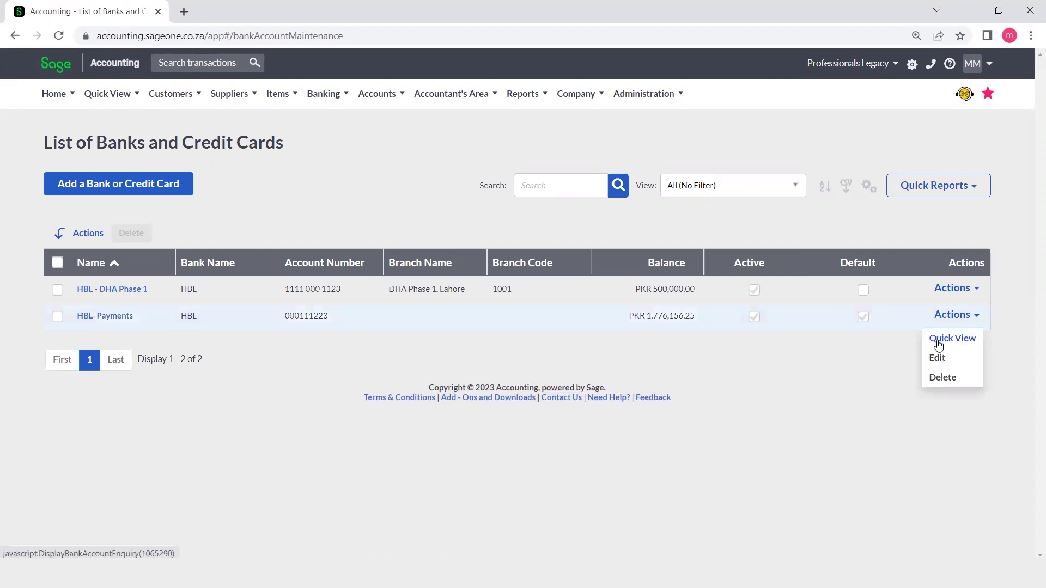
{"action": "left_click", "coordinate": [937, 357]}
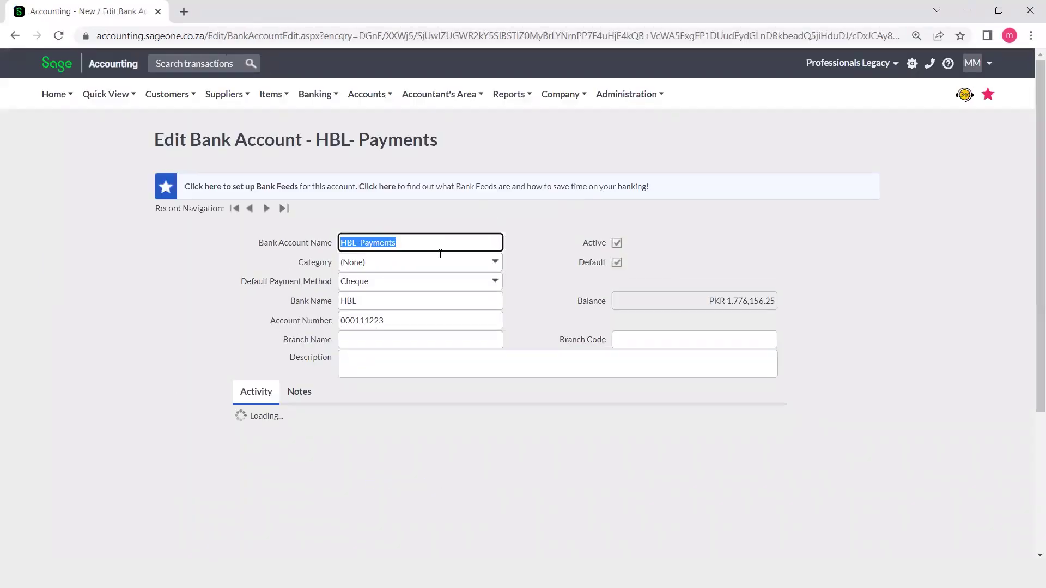
{"action": "left_click", "coordinate": [496, 267]}
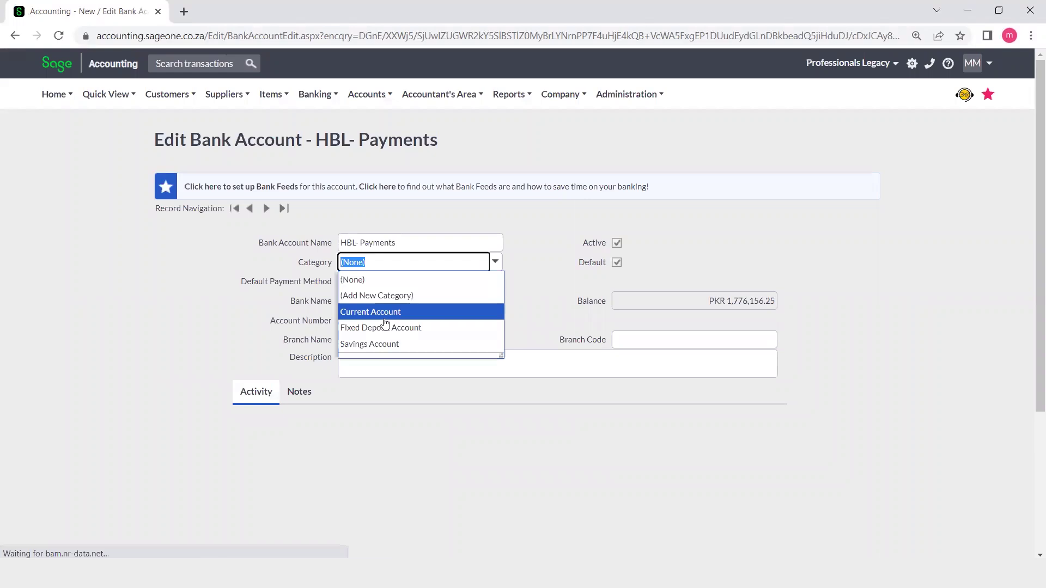
{"action": "left_click", "coordinate": [385, 316]}
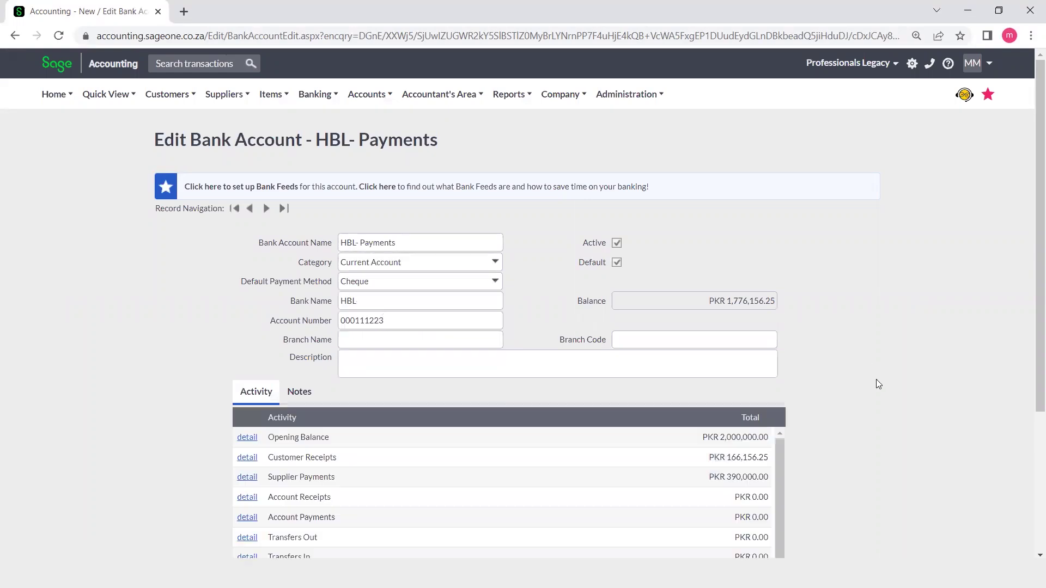
{"action": "scroll", "coordinate": [876, 380], "scroll_direction": "down", "scroll_amount": 3}
{"action": "scroll", "coordinate": [877, 379], "scroll_direction": "up", "scroll_amount": 3}
{"action": "left_click", "coordinate": [616, 262]}
{"action": "scroll", "coordinate": [846, 361], "scroll_direction": "down", "scroll_amount": 3}
{"action": "left_click", "coordinate": [464, 479]}
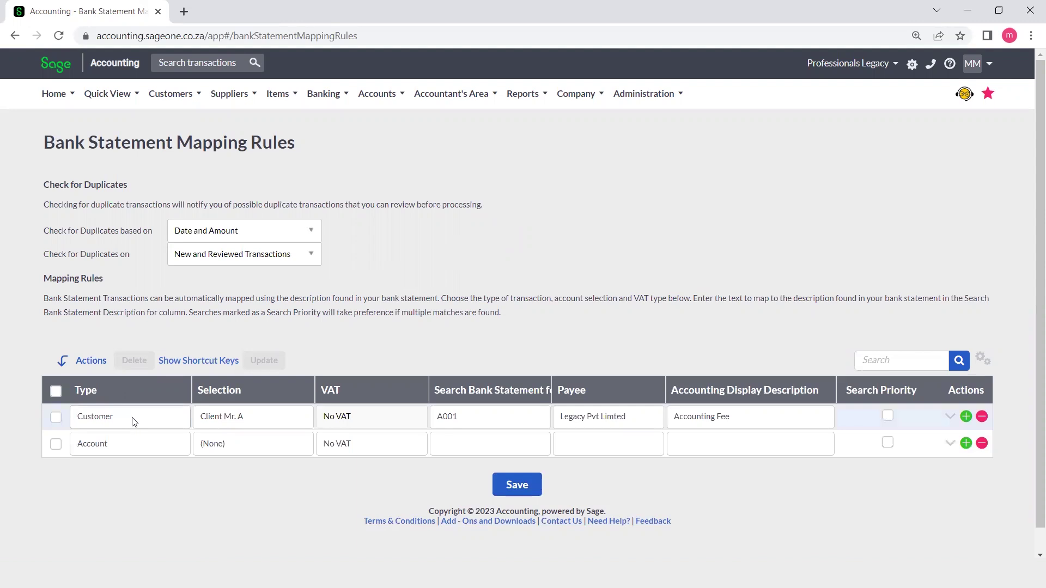
- Check the first mapping rule's Type options and leave it set to Customer
{"action": "left_click", "coordinate": [178, 423]}
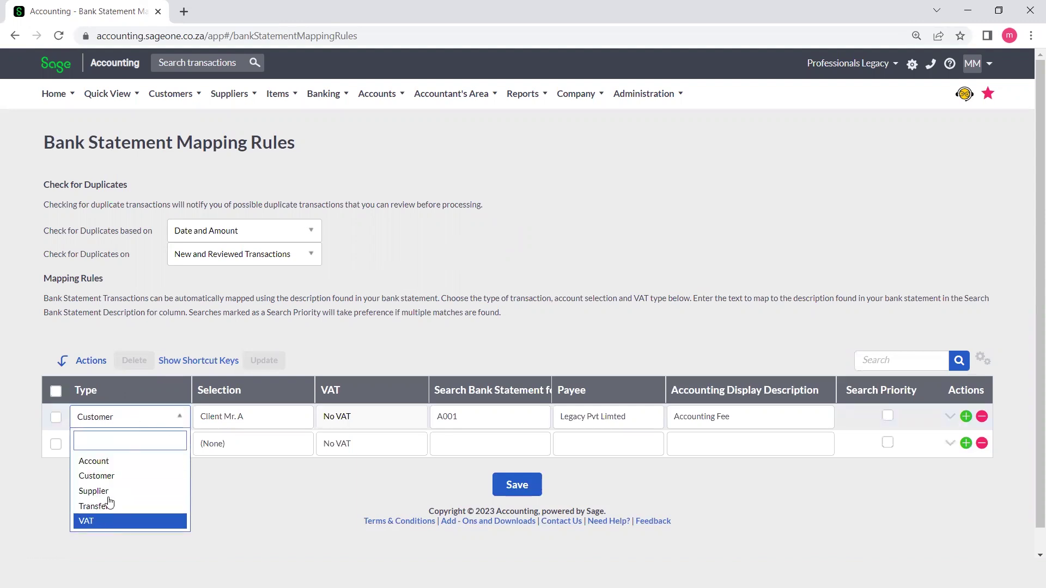
{"action": "left_click", "coordinate": [234, 483]}
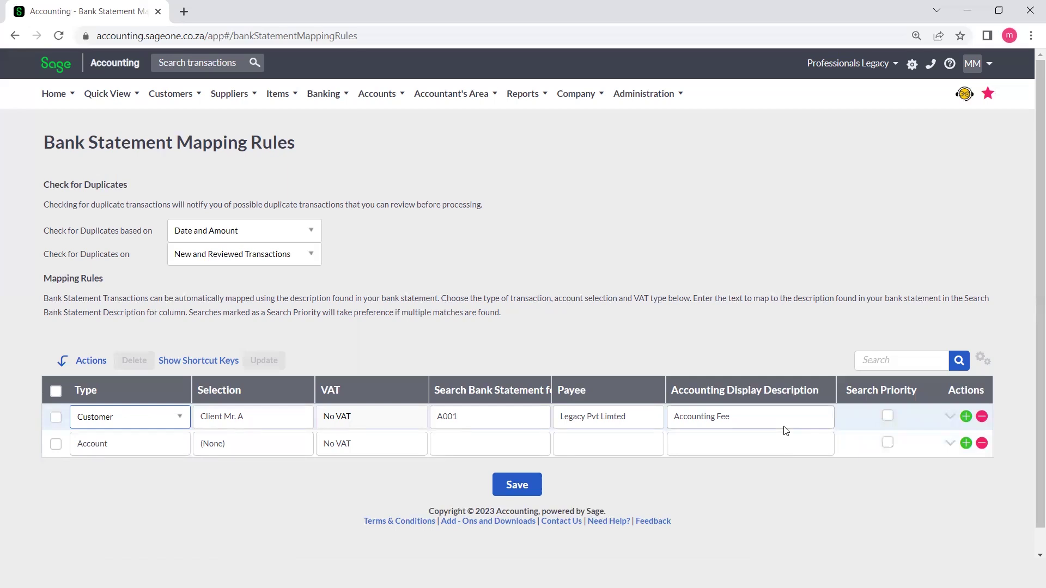
- Make the second mapping rule a Customer rule for Client Mr. B
{"action": "left_click", "coordinate": [178, 445]}
{"action": "left_click", "coordinate": [178, 445]}
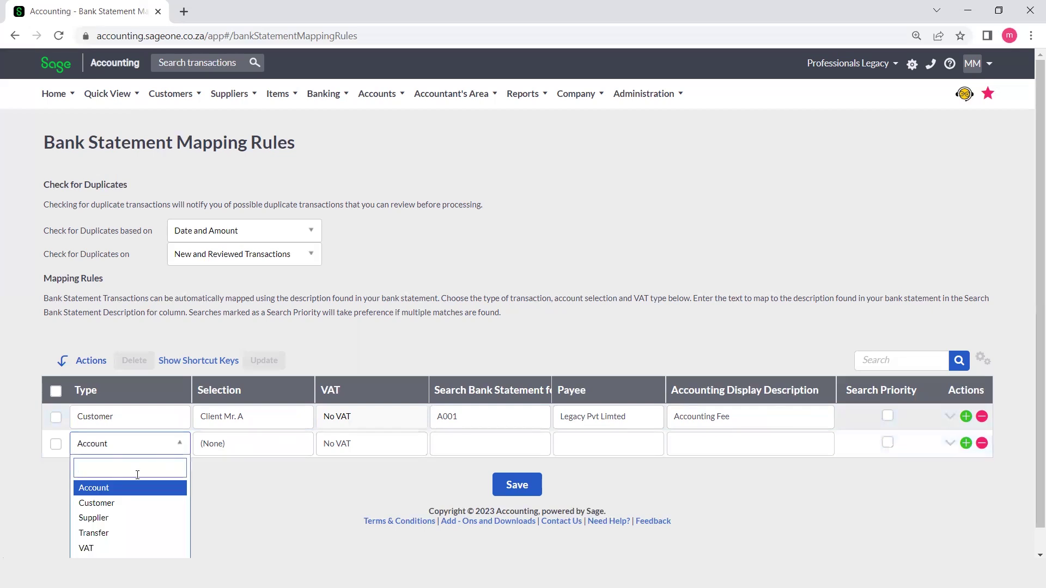
{"action": "left_click", "coordinate": [123, 502]}
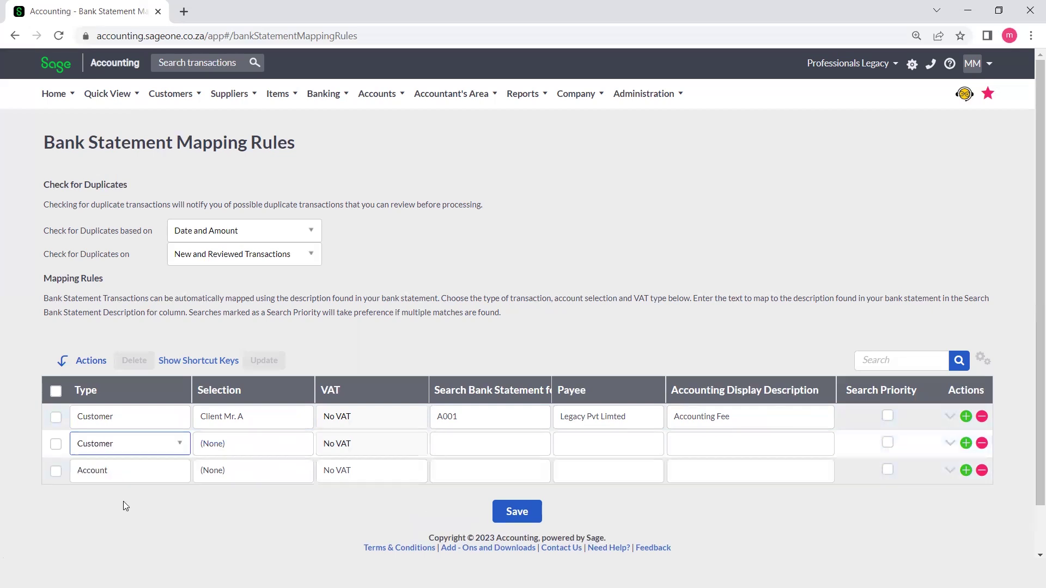
{"action": "left_click", "coordinate": [240, 446]}
{"action": "left_click", "coordinate": [303, 448]}
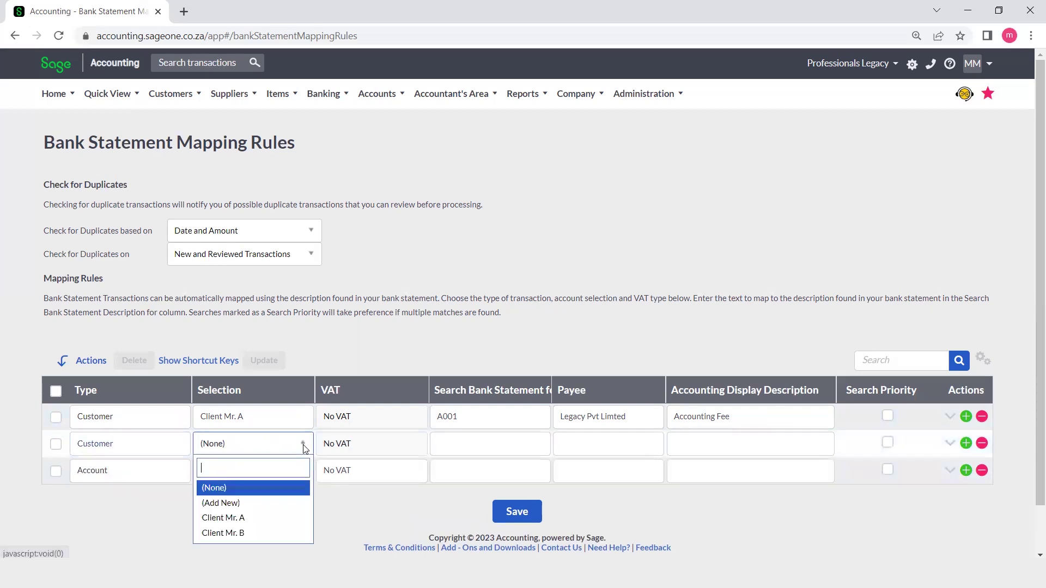
{"action": "left_click", "coordinate": [252, 530]}
- Match the rule to A002 with payee Legacy Pvt 2 and description Management Fee, then save
{"action": "left_click", "coordinate": [464, 440]}
{"action": "type", "text": "A"}
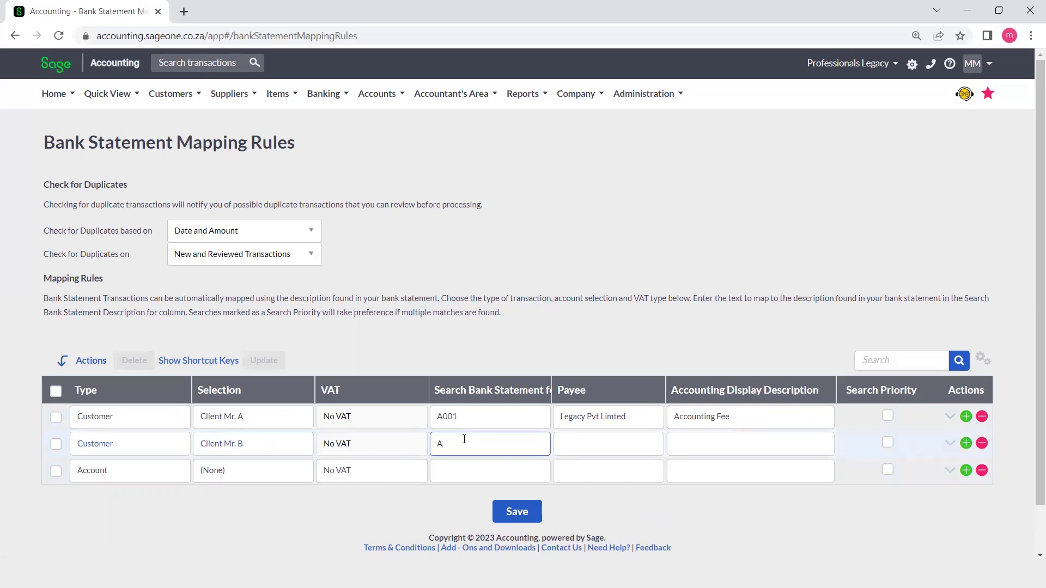
{"action": "type", "text": "002"}
{"action": "left_click", "coordinate": [617, 446]}
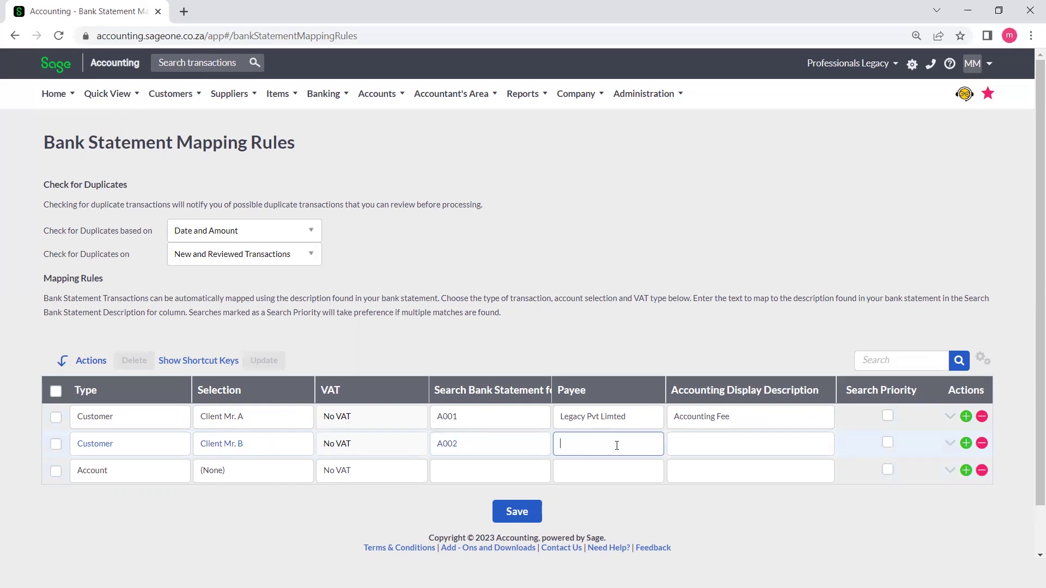
{"action": "type", "text": "Legacy Pvt 2"}
{"action": "left_click", "coordinate": [697, 441]}
{"action": "type", "text": "Management"}
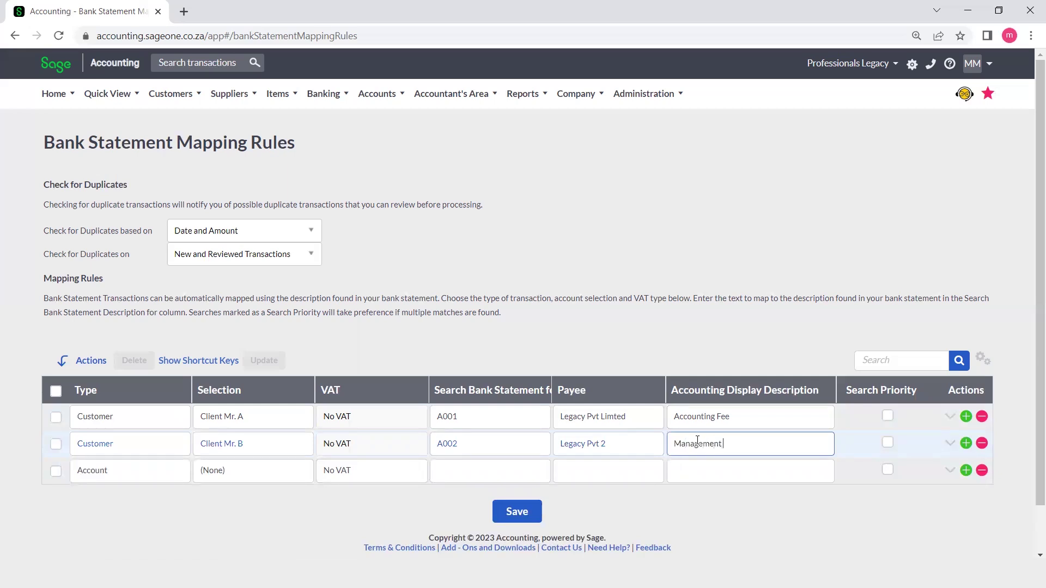
{"action": "type", "text": " Fee"}
{"action": "scroll", "coordinate": [698, 440], "scroll_direction": "down", "scroll_amount": 1}
{"action": "left_click", "coordinate": [527, 462]}
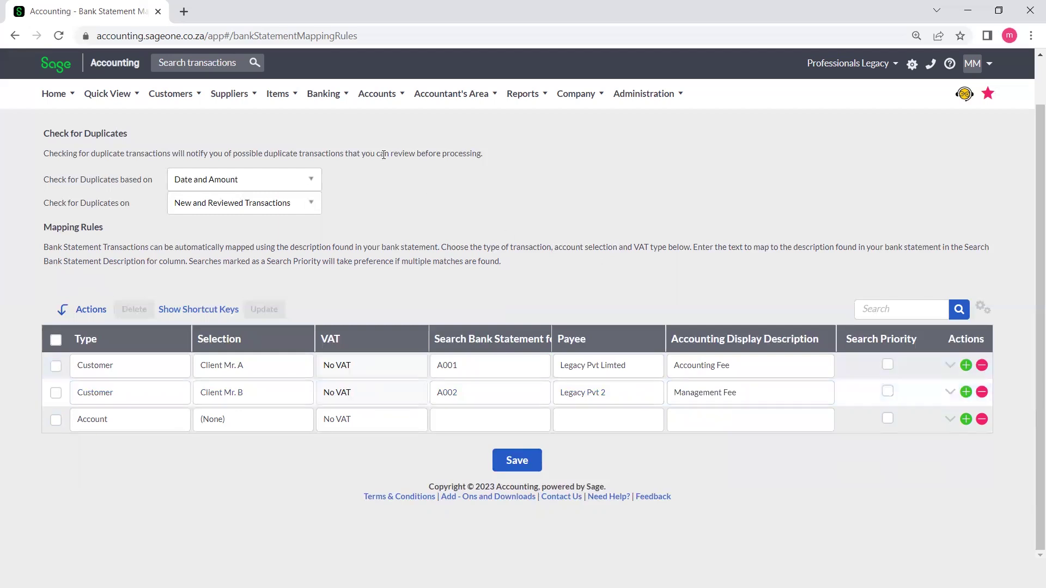
- Open the Banking transactions page and begin a bank statement import with file type CSV
{"action": "left_click", "coordinate": [323, 94]}
{"action": "mouse_move", "coordinate": [349, 146]}
{"action": "mouse_move", "coordinate": [353, 166]}
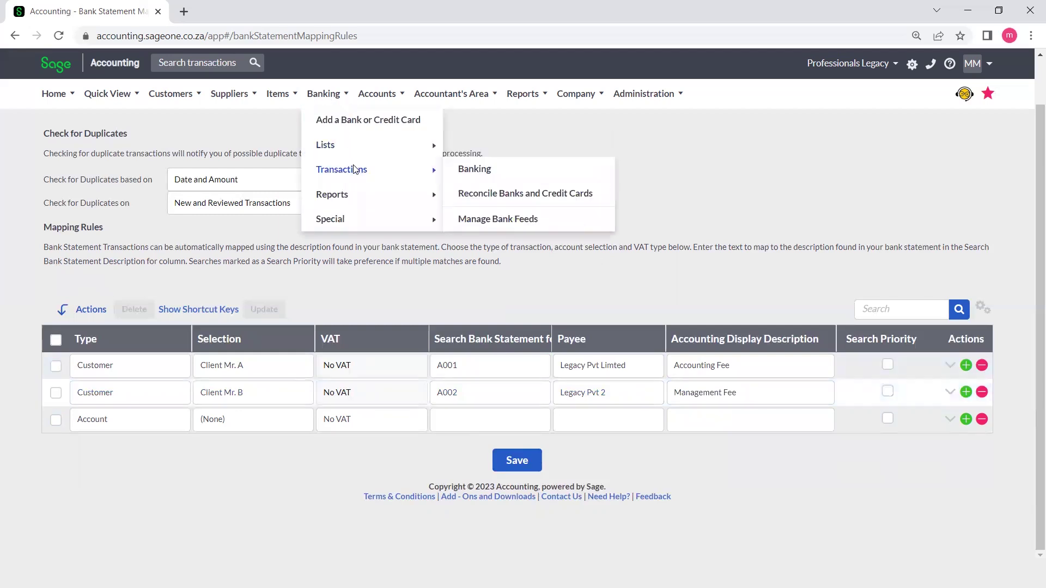
{"action": "left_click", "coordinate": [471, 172]}
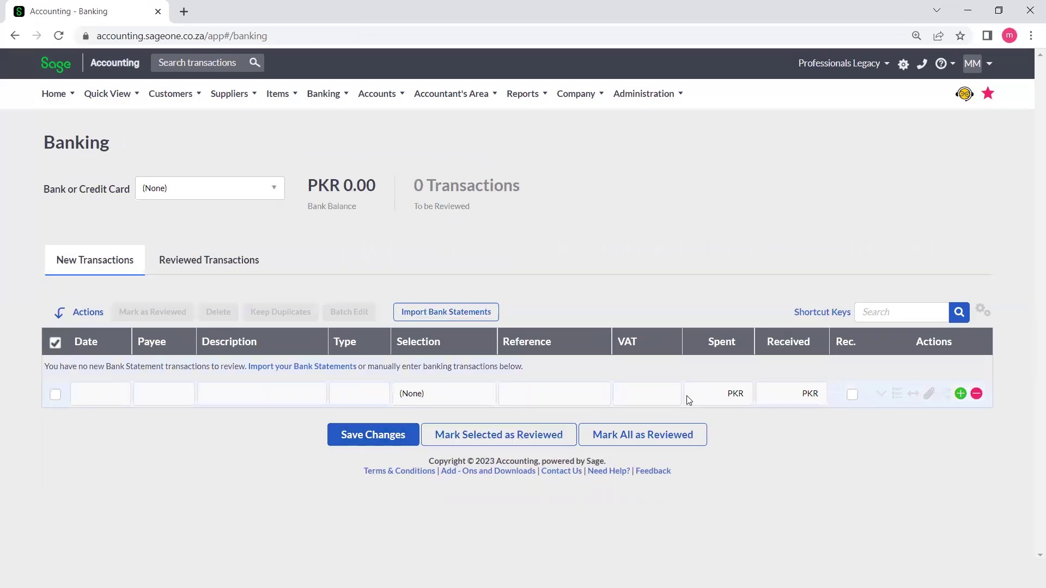
{"action": "left_click", "coordinate": [473, 319]}
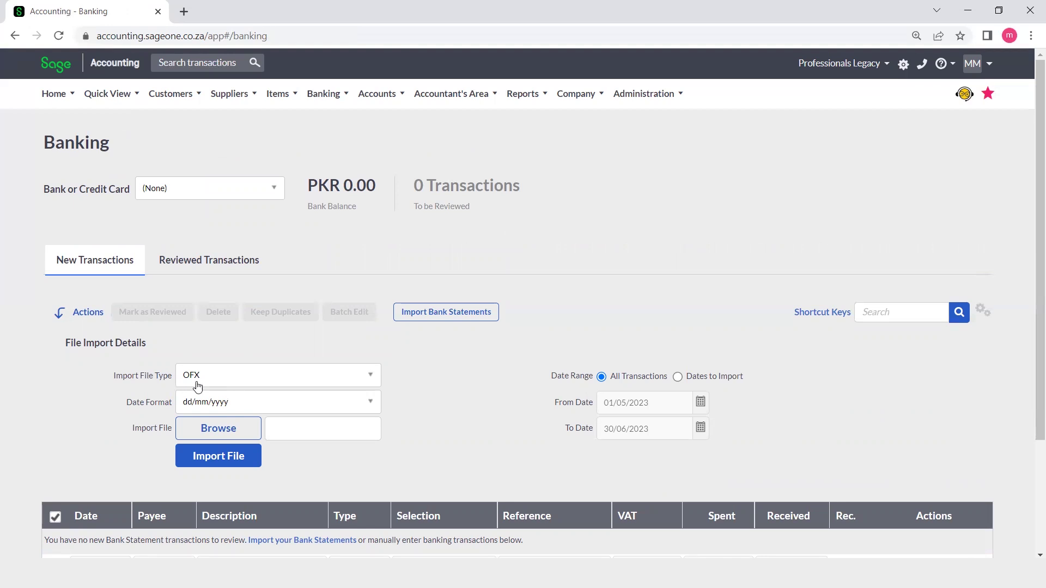
{"action": "left_click", "coordinate": [369, 376]}
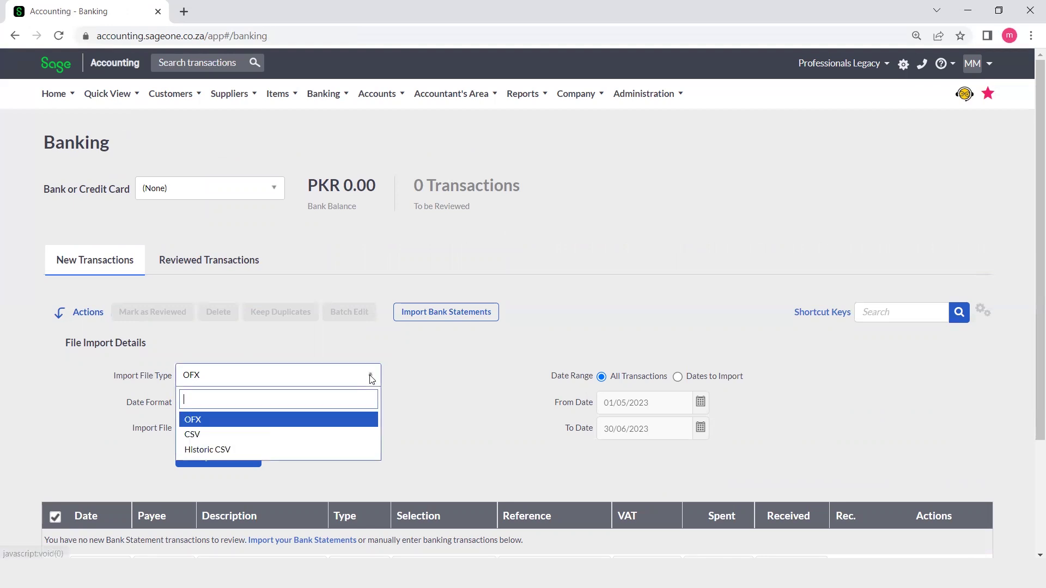
{"action": "left_click", "coordinate": [256, 435]}
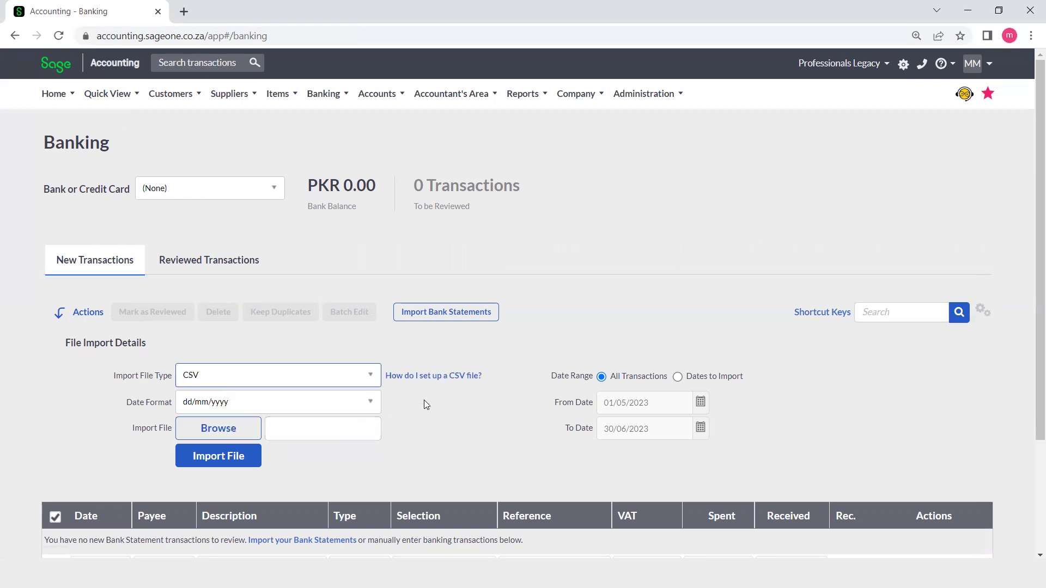
- Download the example CSV statement from the CSV setup help and open Example.csv
{"action": "left_click", "coordinate": [447, 383]}
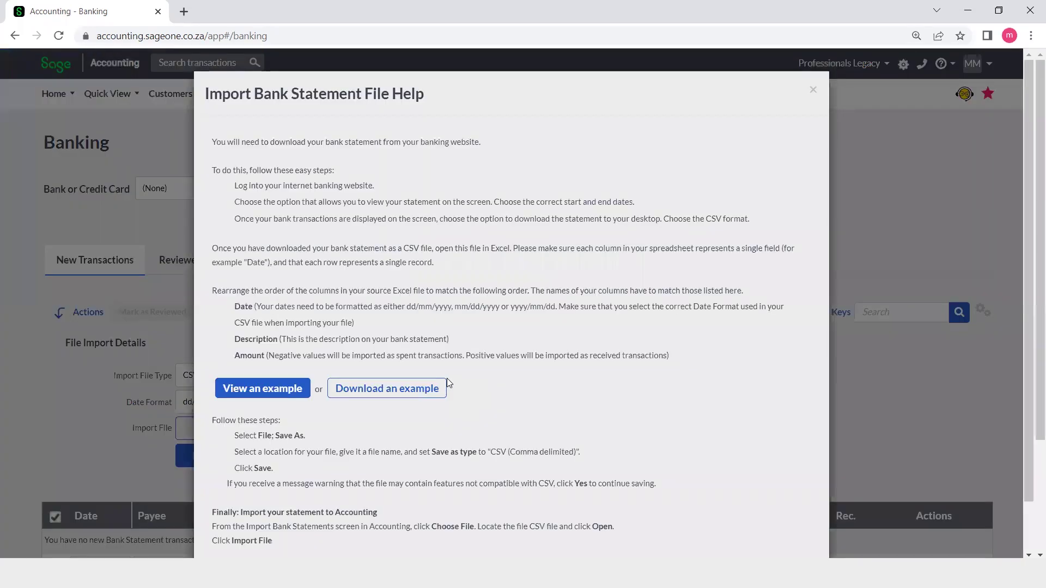
{"action": "left_click", "coordinate": [376, 390]}
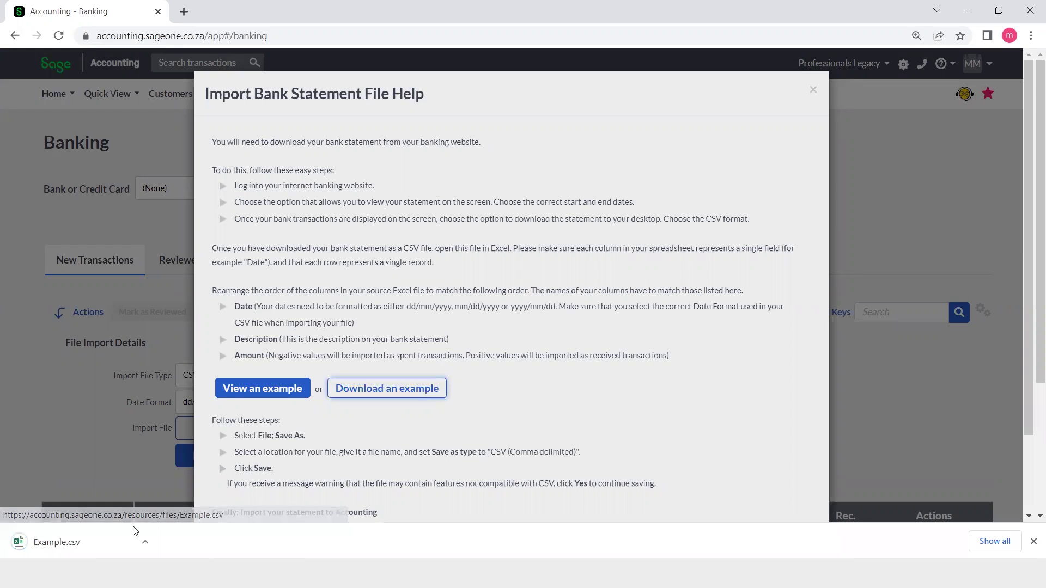
{"action": "left_click", "coordinate": [83, 545]}
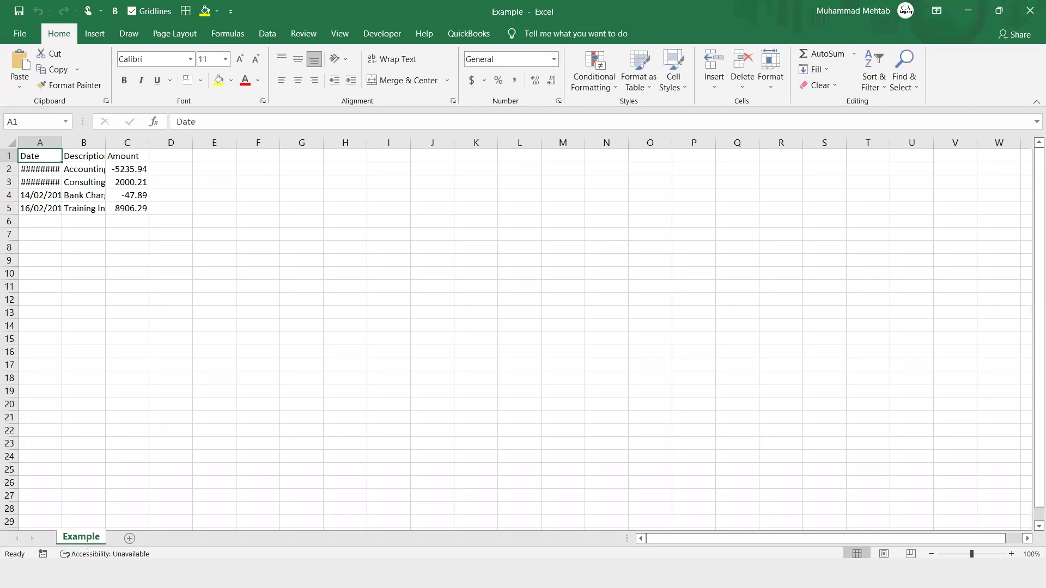
- Zoom in, autofit column A to the dates and widen column B for descriptions
{"action": "left_click", "coordinate": [1011, 554]}
{"action": "left_click", "coordinate": [1011, 554]}
{"action": "left_click", "coordinate": [1011, 554]}
{"action": "left_click", "coordinate": [1011, 554]}
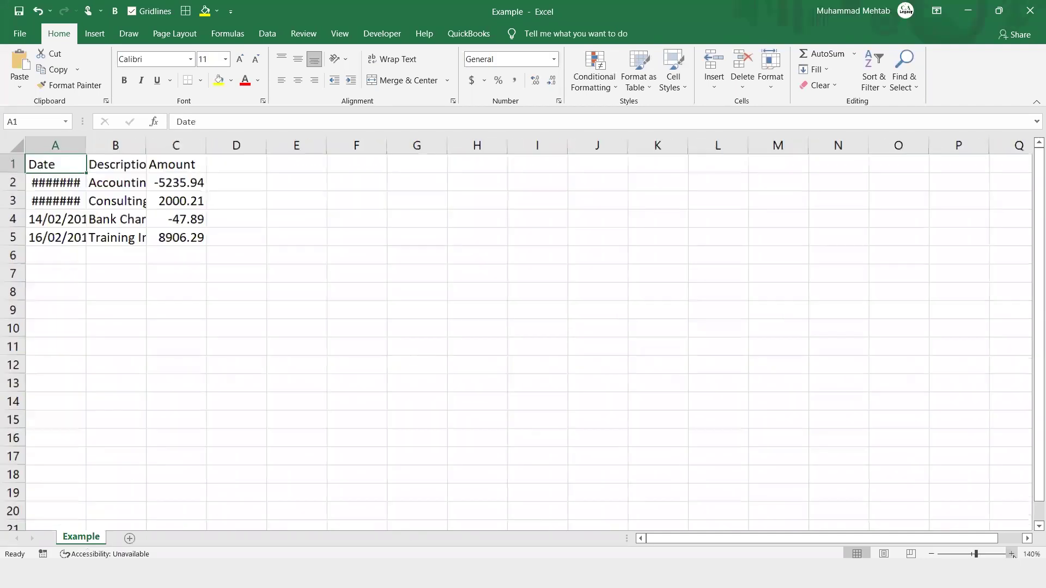
{"action": "double_click", "coordinate": [88, 145]}
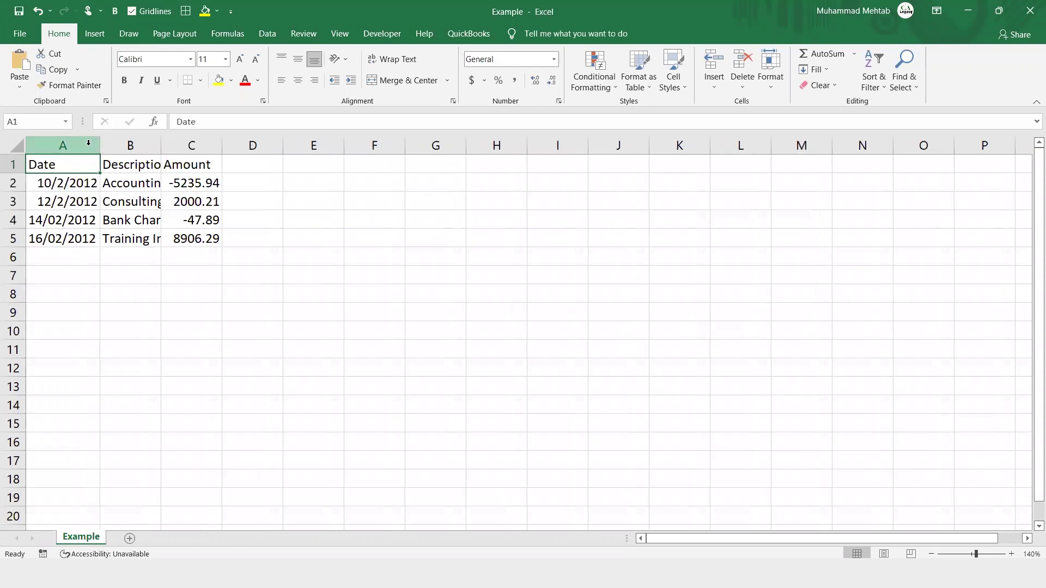
{"action": "left_click", "coordinate": [77, 255]}
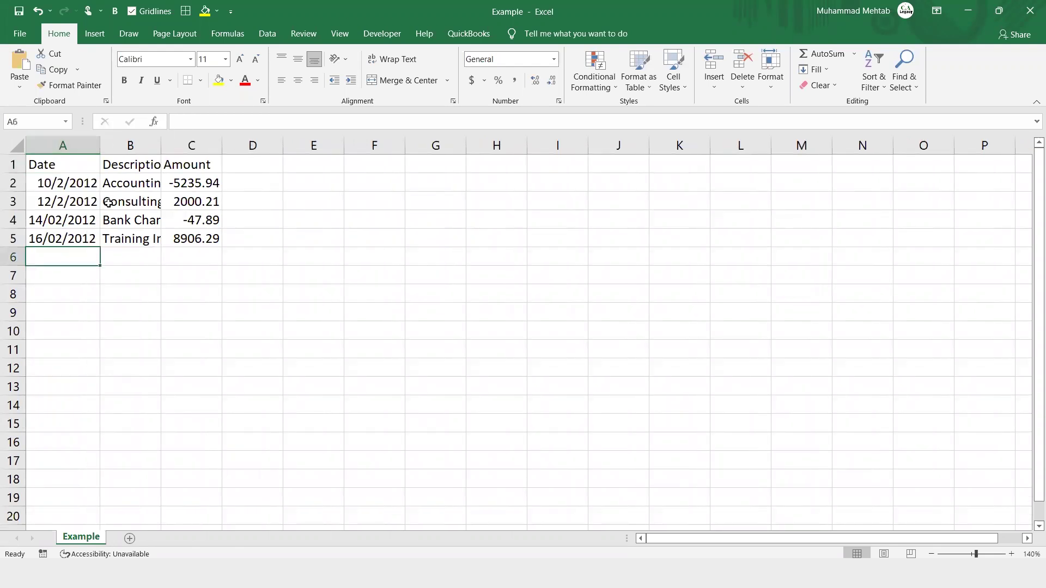
{"action": "left_click_drag", "start_coordinate": [160, 147], "coordinate": [236, 147]}
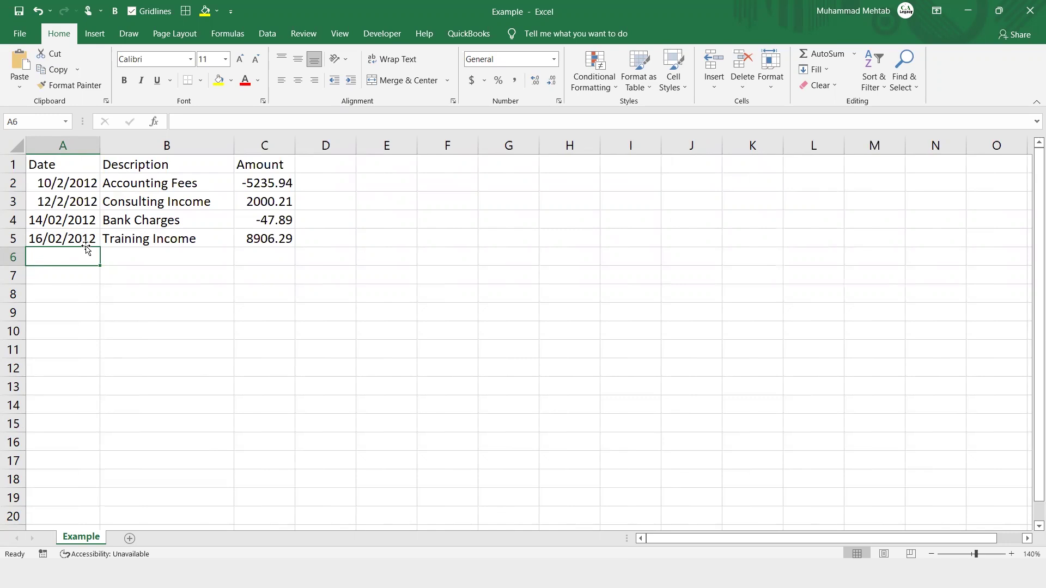
- Enter row 6 as 21/06/2023, reference A001, amount 50000
{"action": "type", "text": "21"}
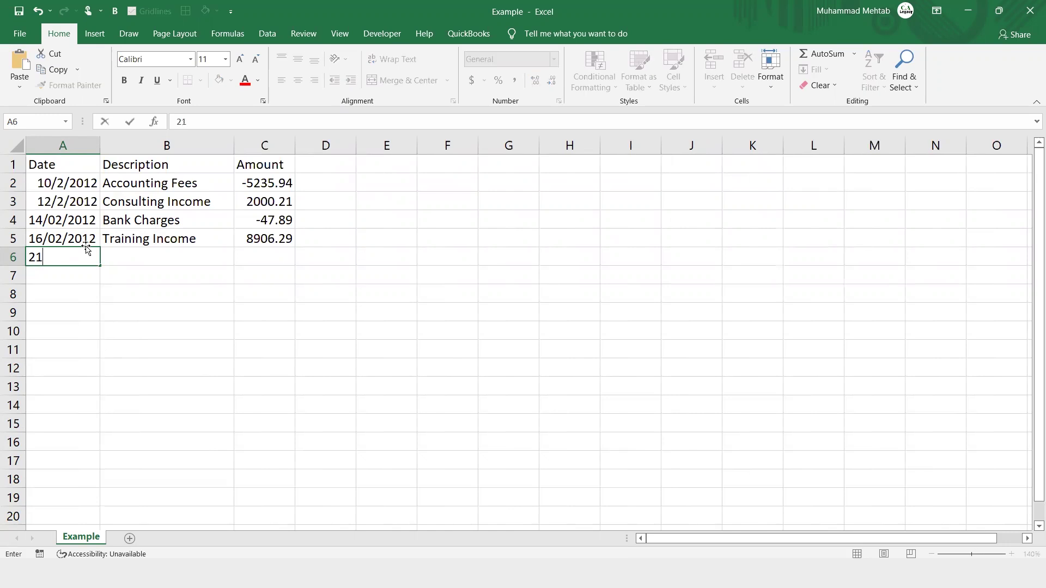
{"action": "type", "text": "/06/2023"}
{"action": "left_click", "coordinate": [135, 256]}
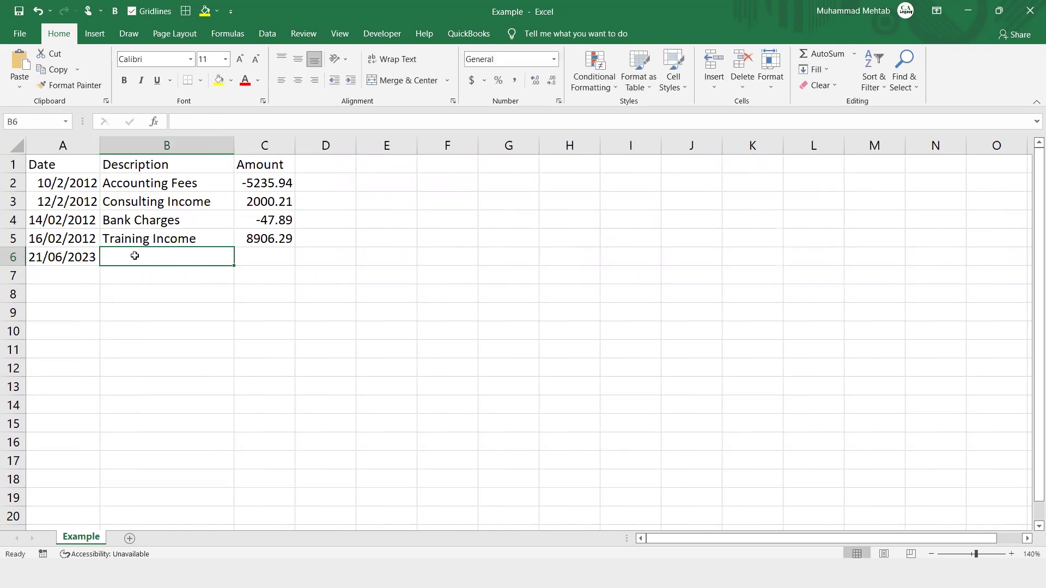
{"action": "type", "text": "A"}
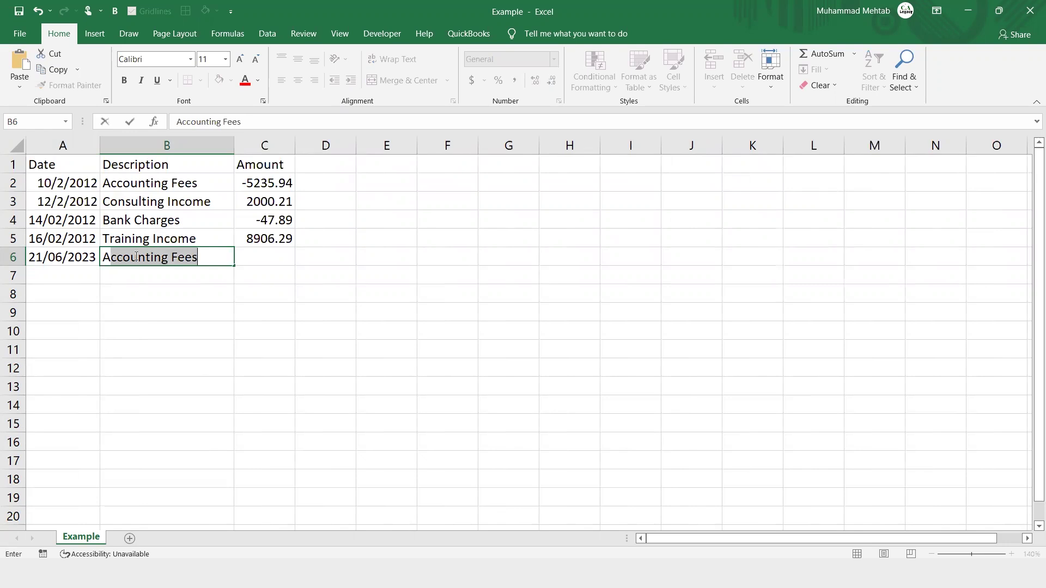
{"action": "type", "text": "001"}
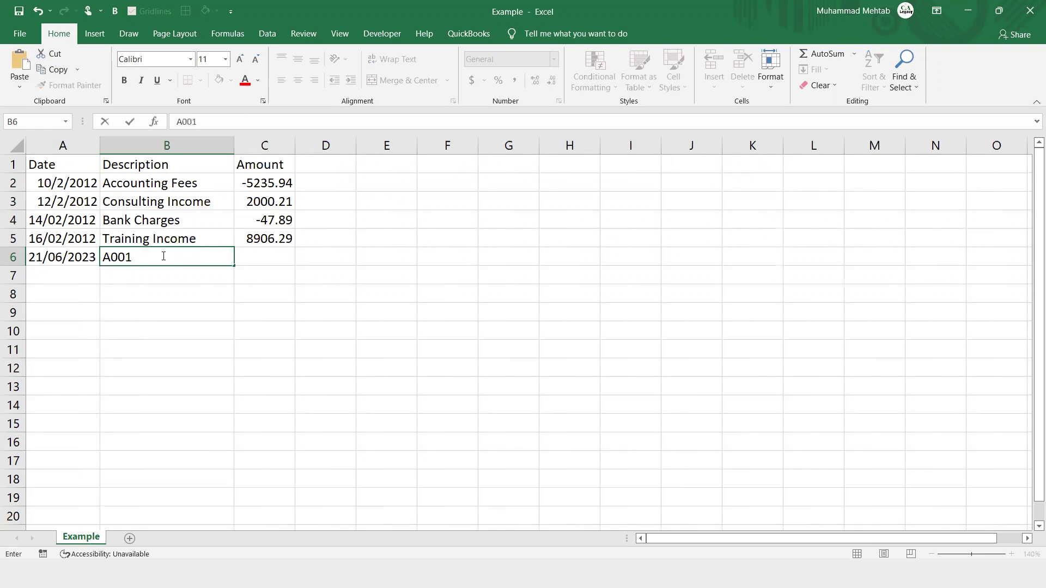
{"action": "left_click", "coordinate": [264, 258]}
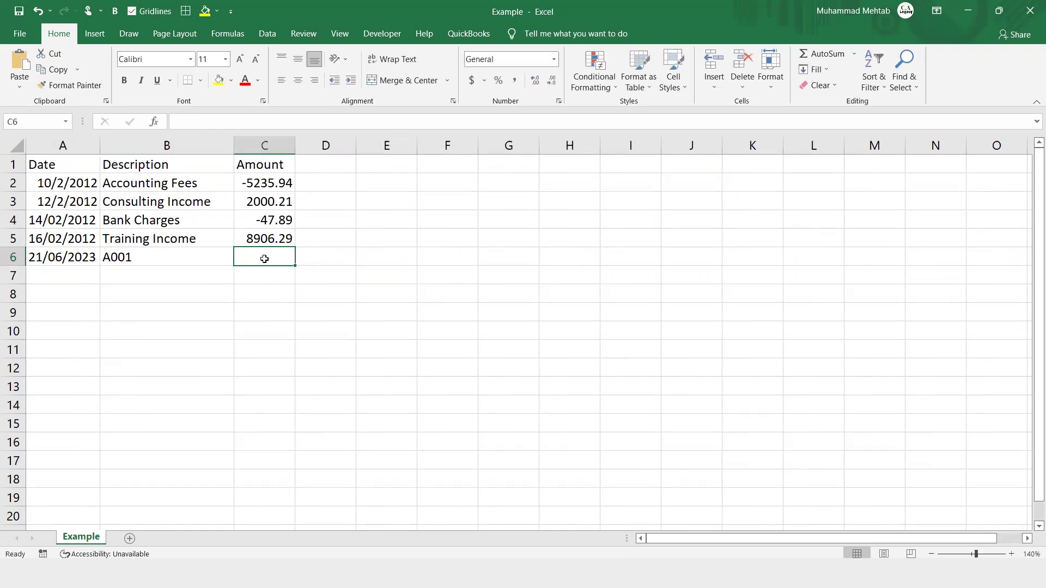
{"action": "type", "text": "50000"}
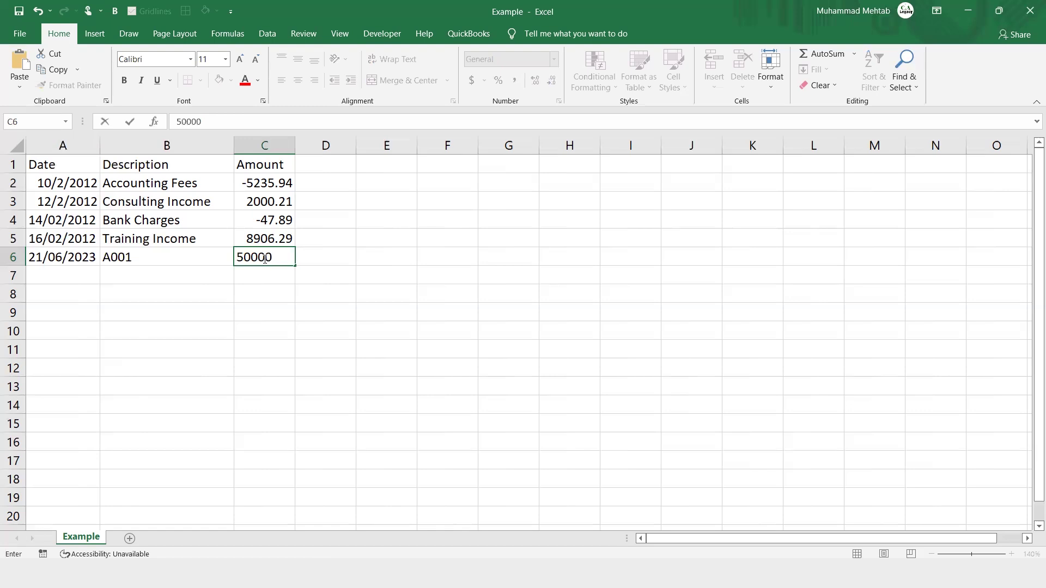
{"action": "key", "text": "Return"}
- Fill row 7 with the copied date, reference A002 and amount 60000
{"action": "left_click", "coordinate": [84, 272]}
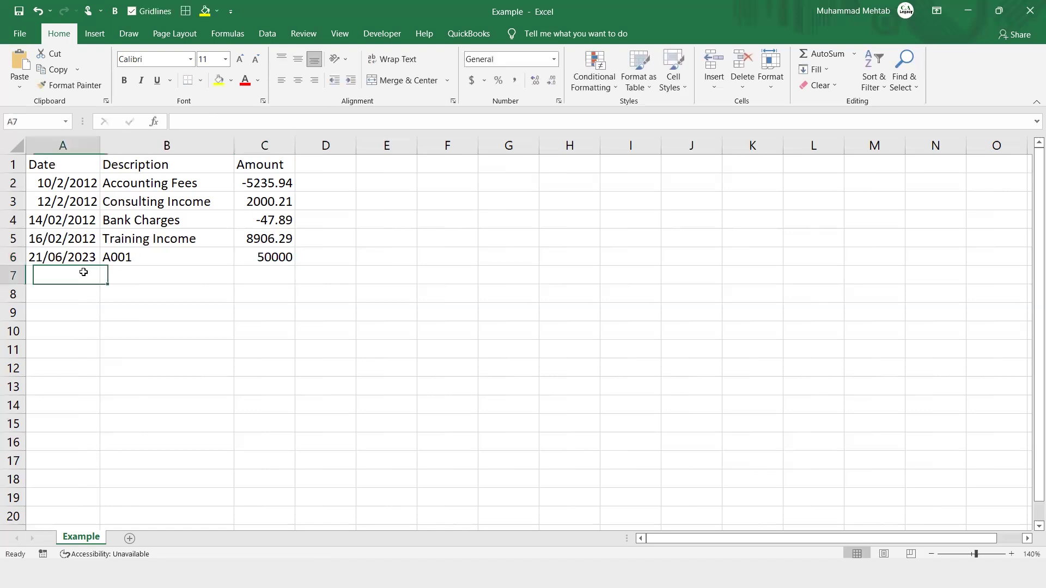
{"action": "key", "text": "ctrl+semicolon"}
{"action": "left_click", "coordinate": [136, 276]}
{"action": "key", "text": "ctrl+apostrophe"}
{"action": "key", "text": "BackSpace"}
{"action": "type", "text": "2"}
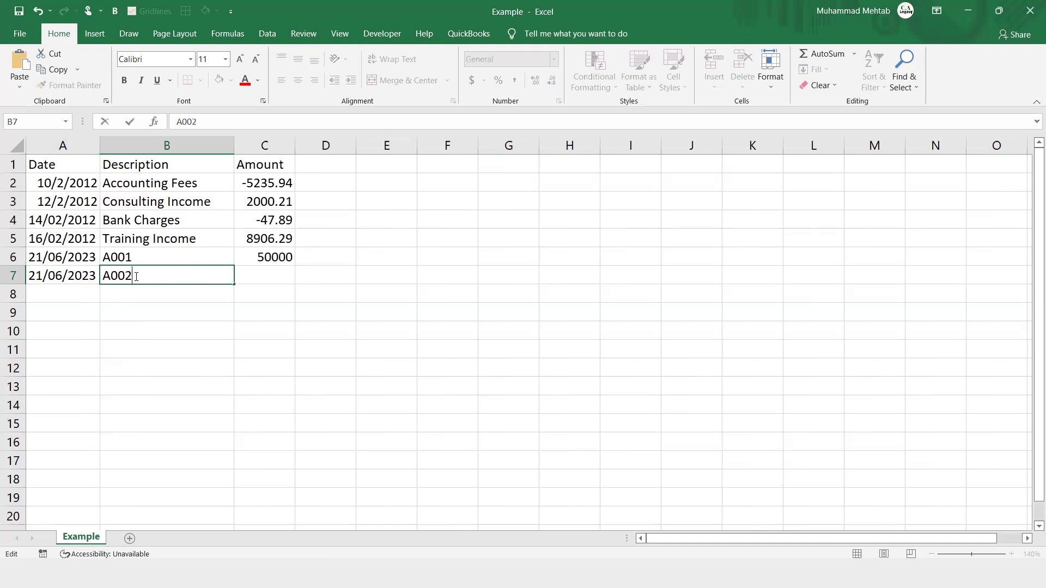
{"action": "left_click", "coordinate": [287, 278]}
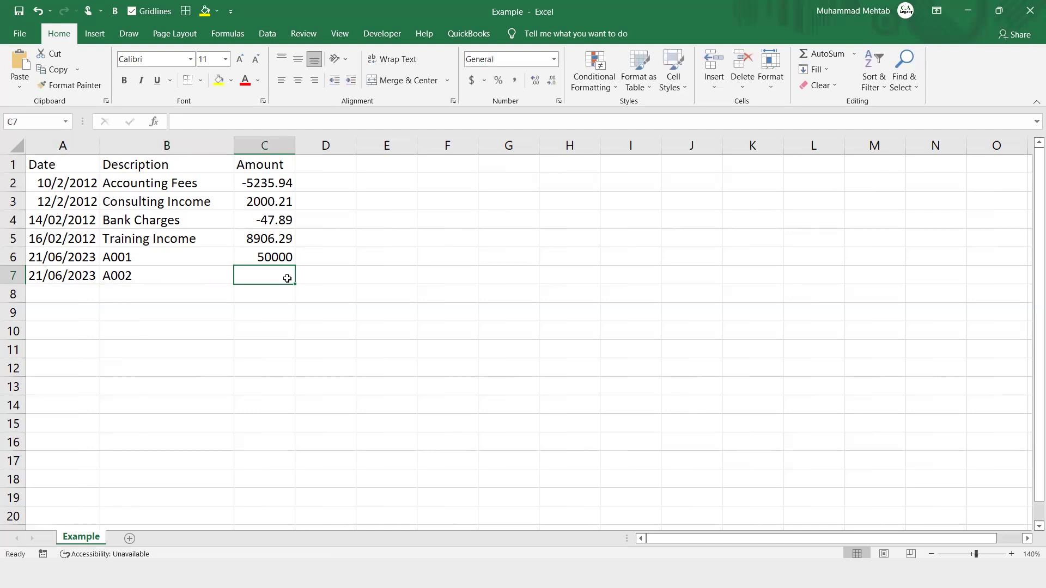
{"action": "type", "text": "60000"}
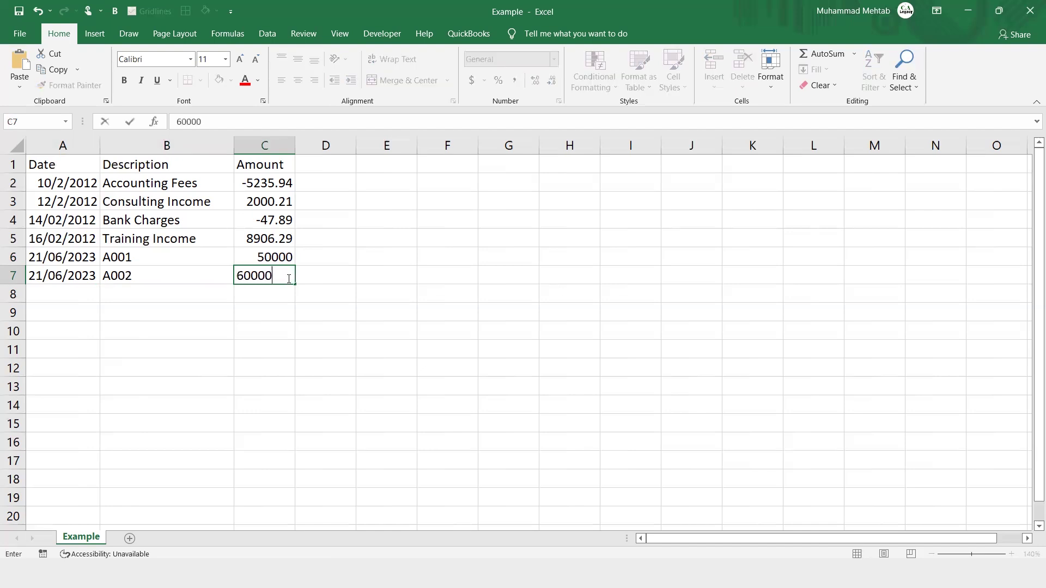
{"action": "key", "text": "Return"}
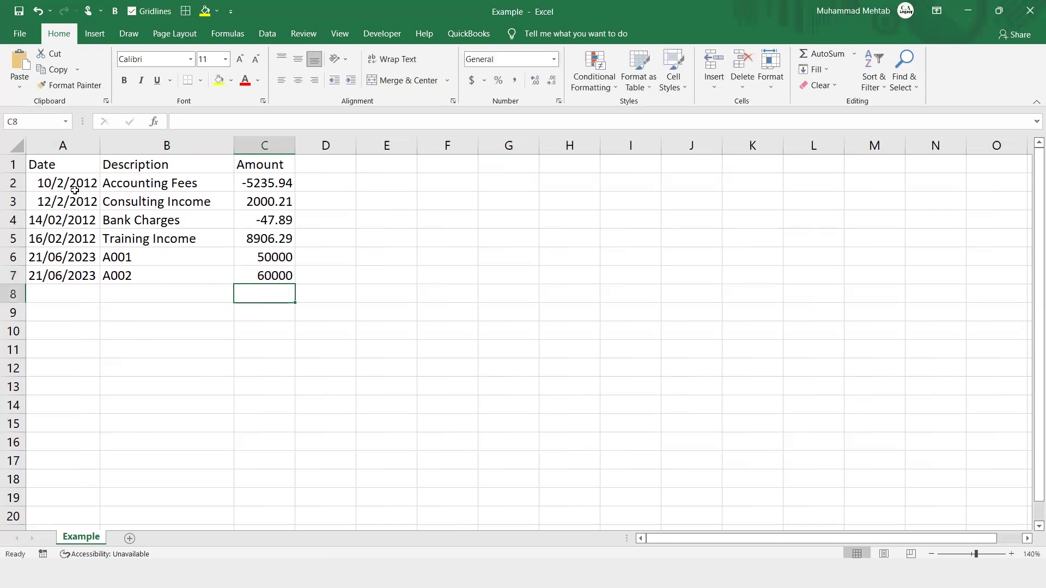
{"action": "left_click", "coordinate": [75, 185]}
- Delete the four 2012 rows (A2:A5) as entire rows, then close Excel
{"action": "key", "text": "shift+Down"}
{"action": "key", "text": "shift+Down"}
{"action": "key", "text": "shift+Down"}
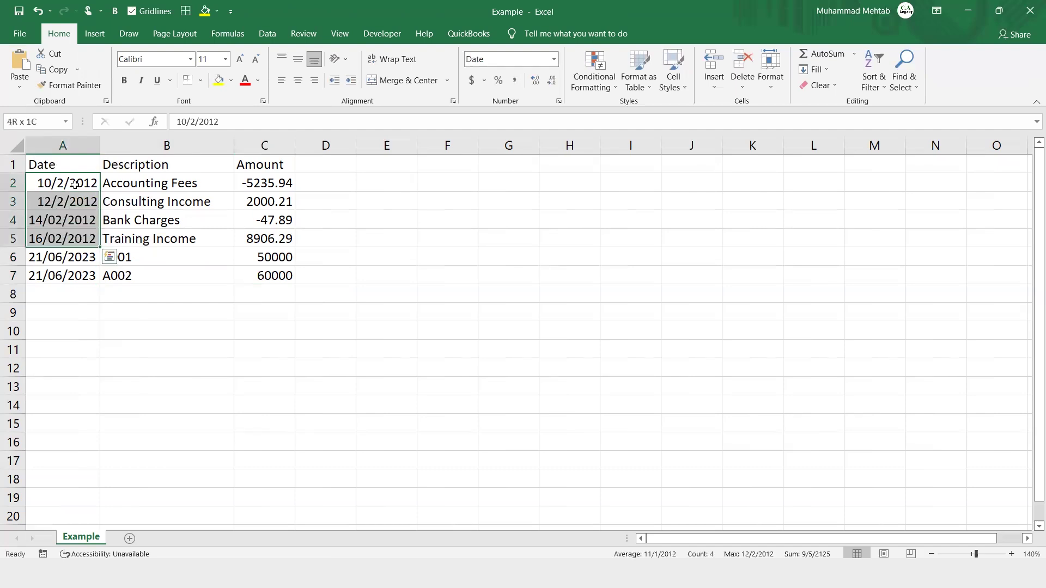
{"action": "key", "text": "ctrl+minus"}
{"action": "key", "text": "Down"}
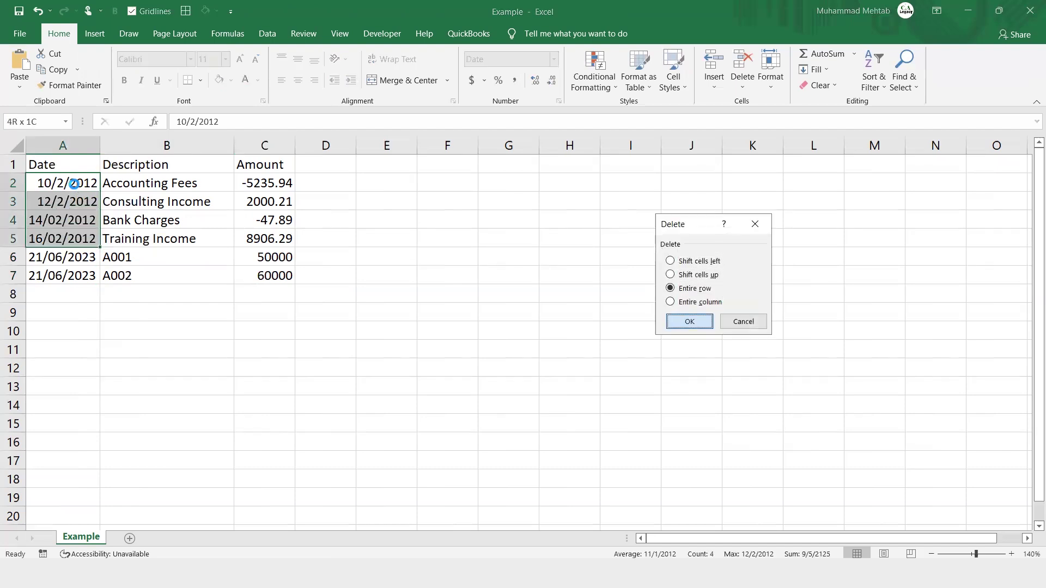
{"action": "key", "text": "Return"}
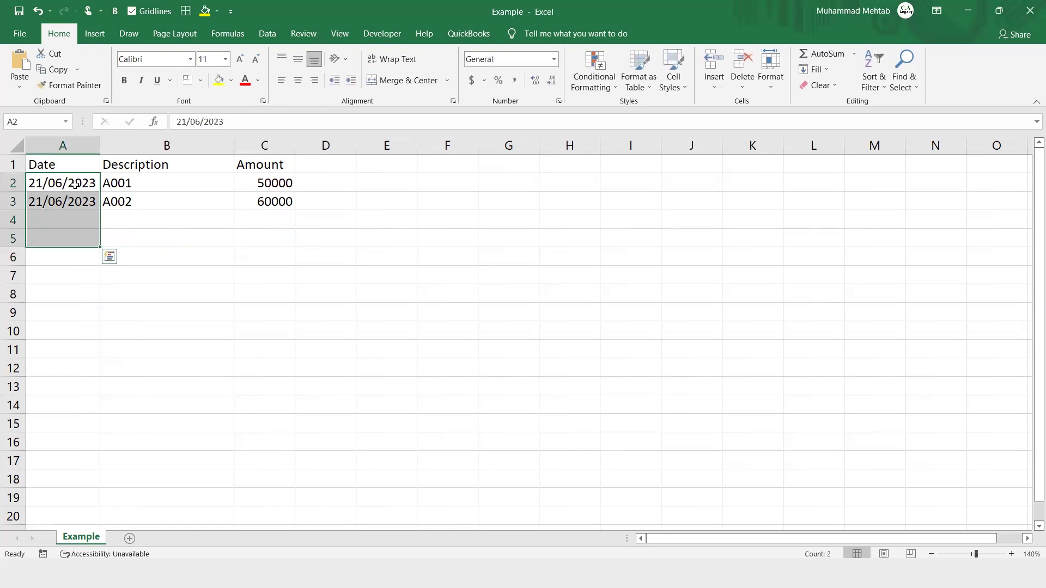
{"action": "left_click", "coordinate": [1030, 12]}
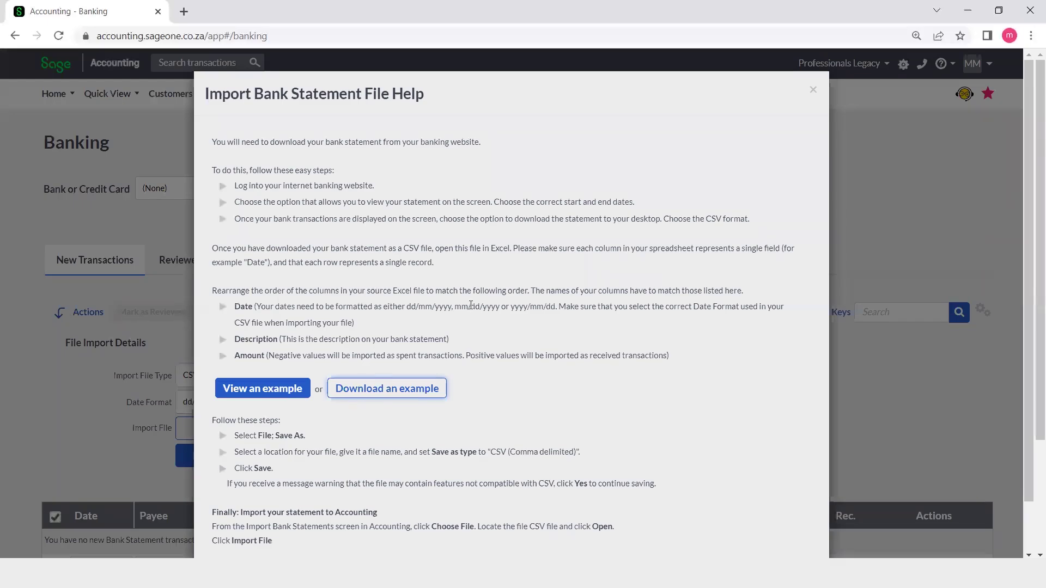
- Choose Example.csv from the Downloads folder as the statement file
{"action": "left_click", "coordinate": [812, 91]}
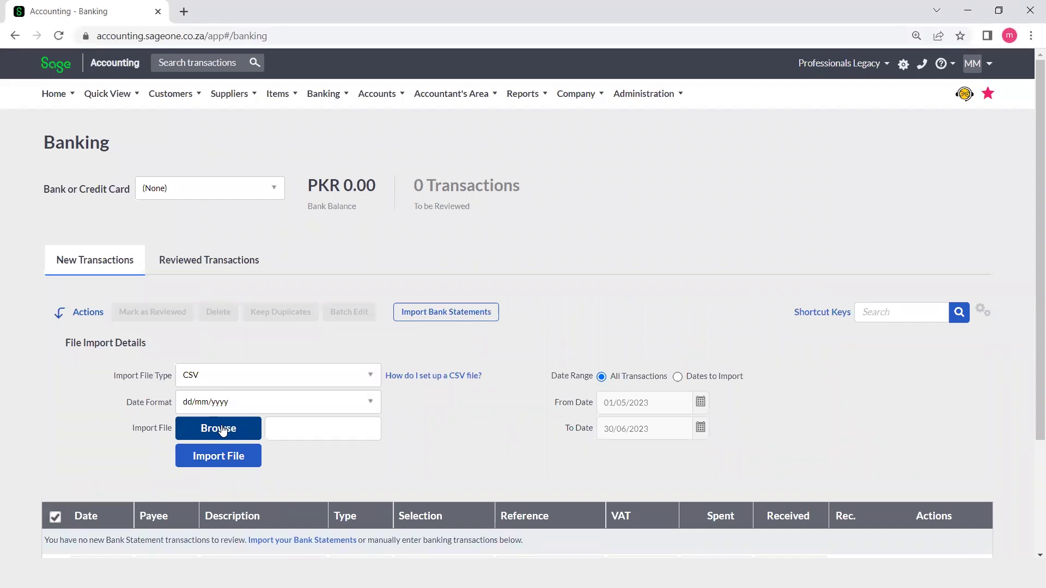
{"action": "left_click", "coordinate": [221, 428]}
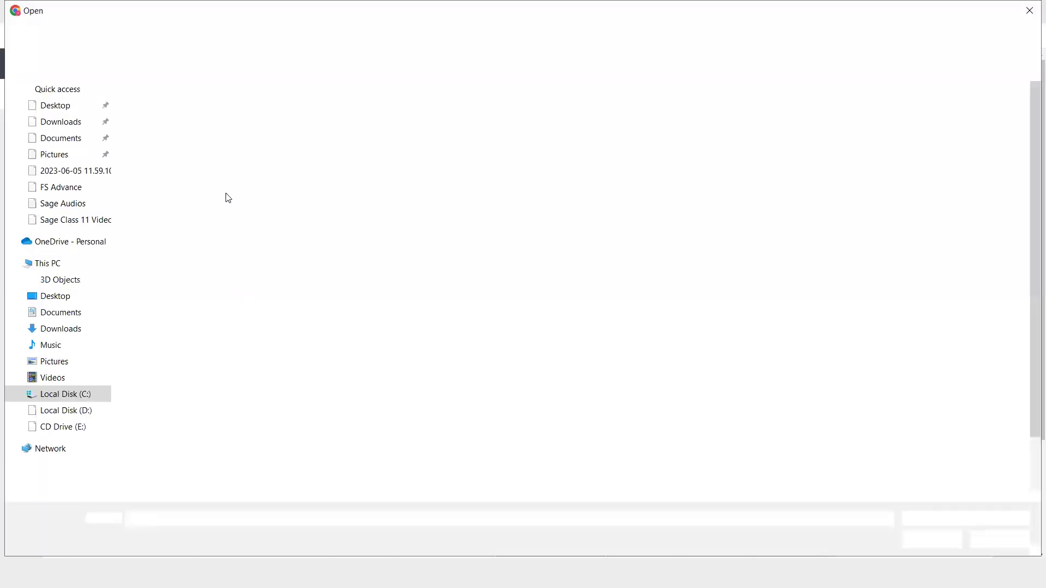
{"action": "left_click", "coordinate": [66, 130]}
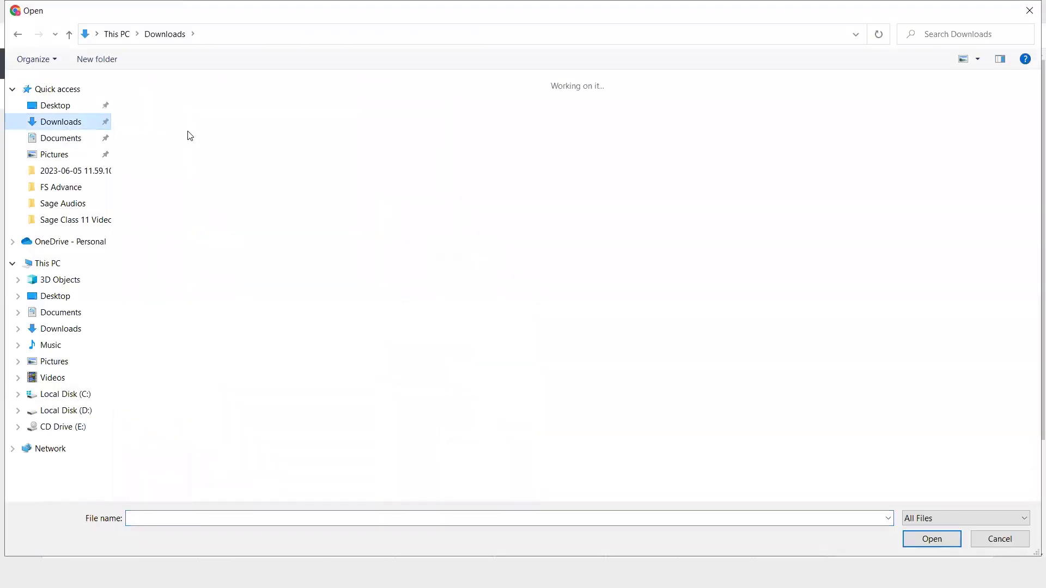
{"action": "double_click", "coordinate": [163, 144]}
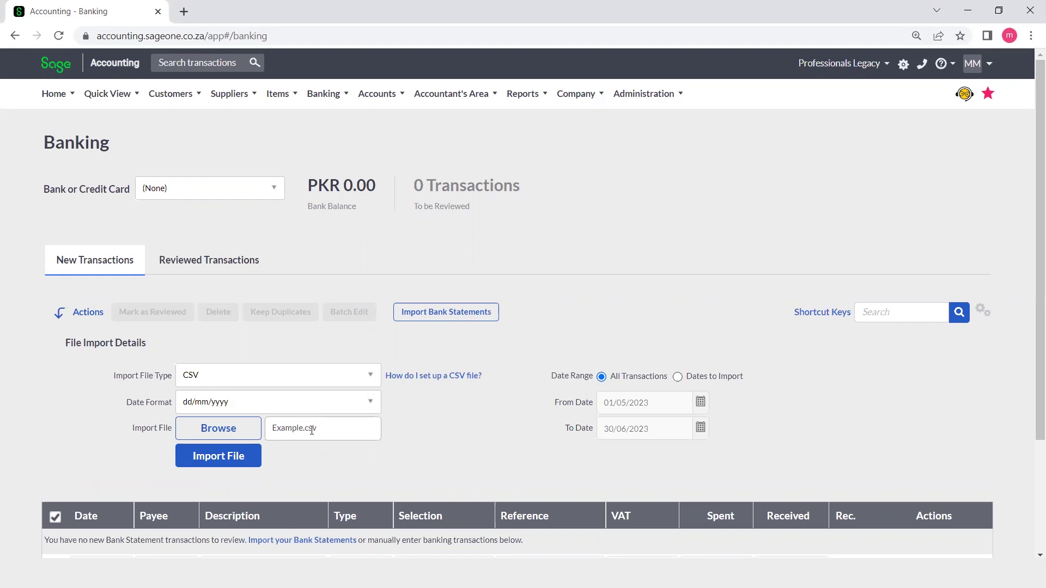
- Import the file into the HBL - DHA Phase 1 bank account
{"action": "left_click", "coordinate": [240, 457]}
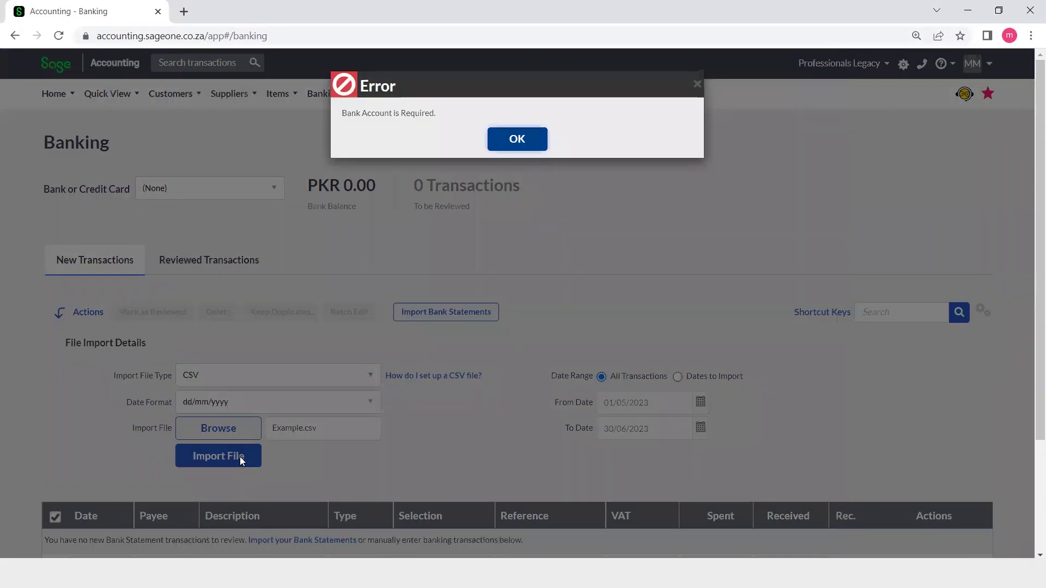
{"action": "left_click", "coordinate": [515, 143]}
{"action": "left_click", "coordinate": [273, 195]}
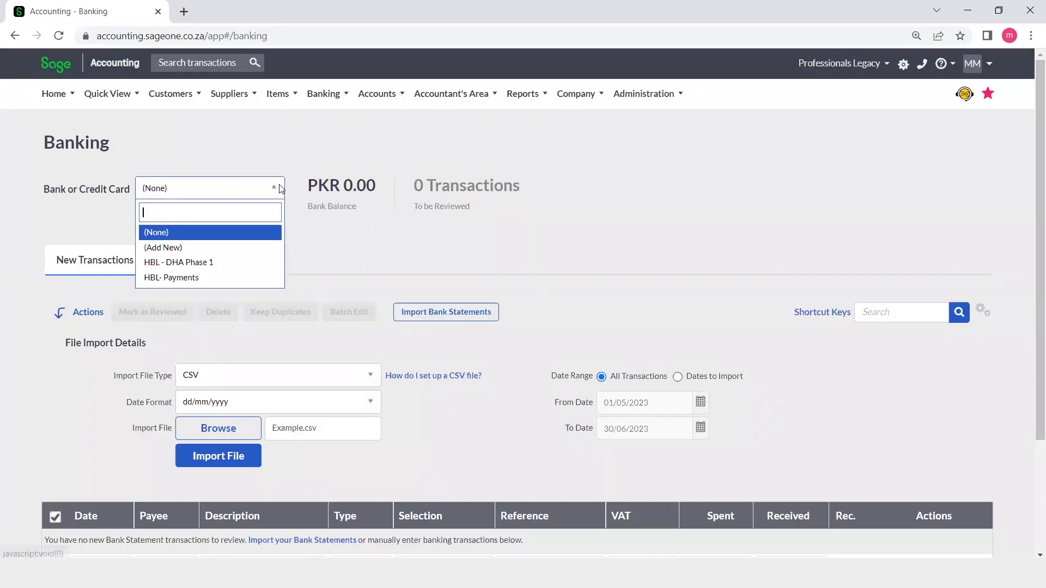
{"action": "left_click", "coordinate": [206, 263]}
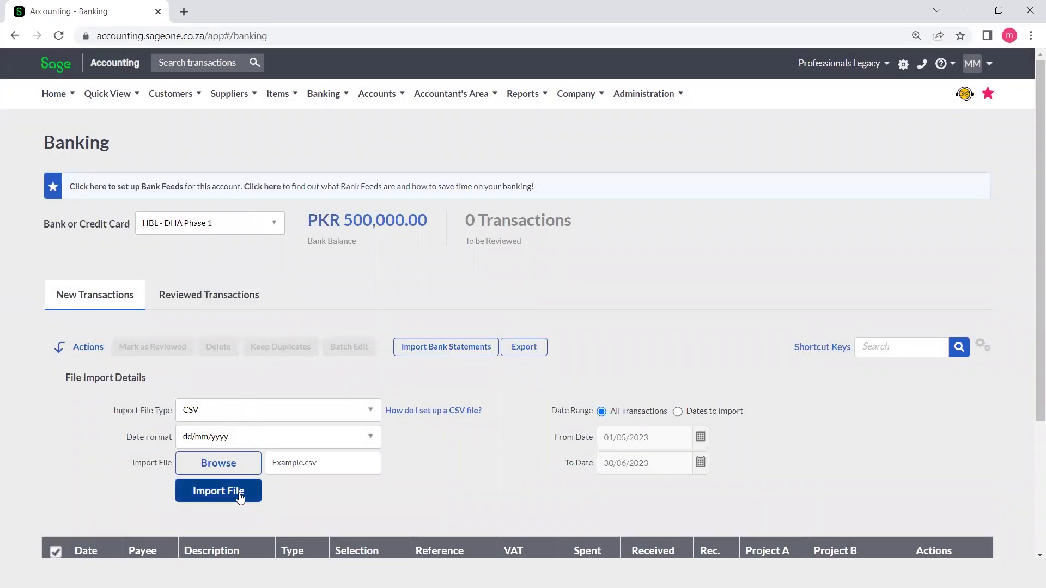
{"action": "left_click", "coordinate": [238, 493]}
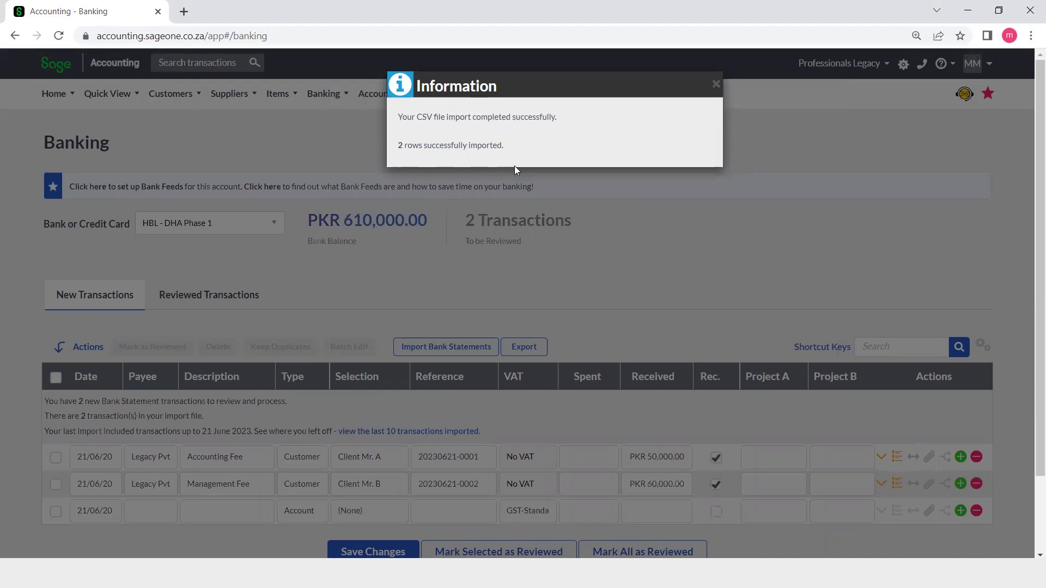
{"action": "scroll", "coordinate": [551, 294], "scroll_direction": "down", "scroll_amount": 2}
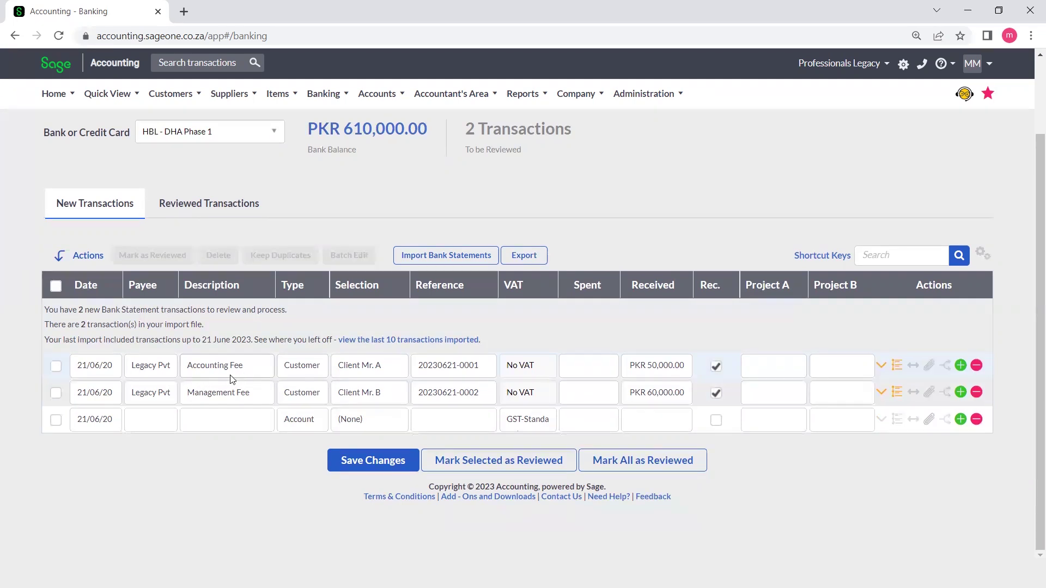
- Widen the Payee column so the imported transactions' full payee names are readable
{"action": "left_click_drag", "start_coordinate": [178, 285], "coordinate": [234, 296]}
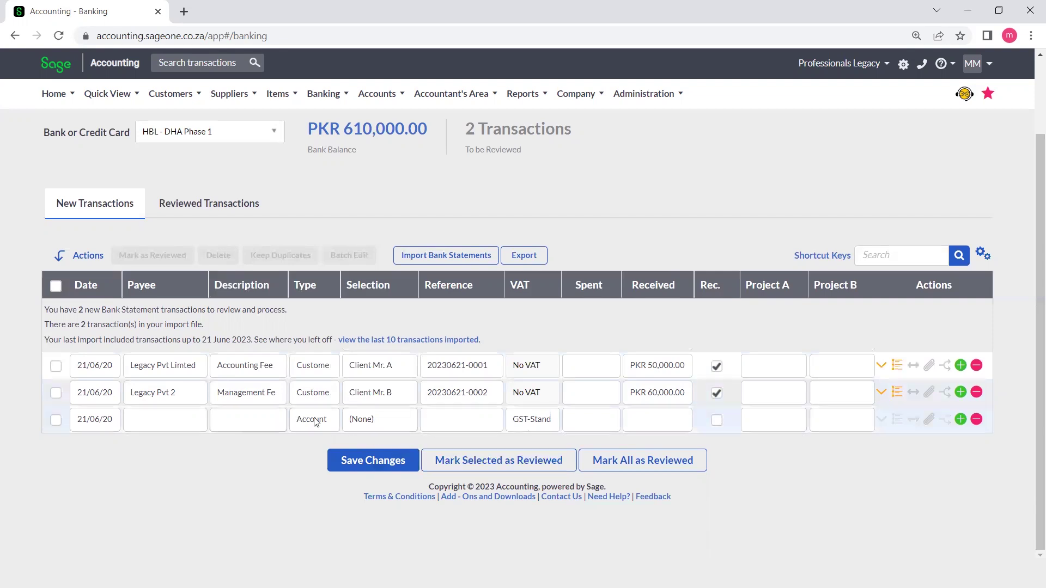
{"action": "left_click", "coordinate": [330, 425]}
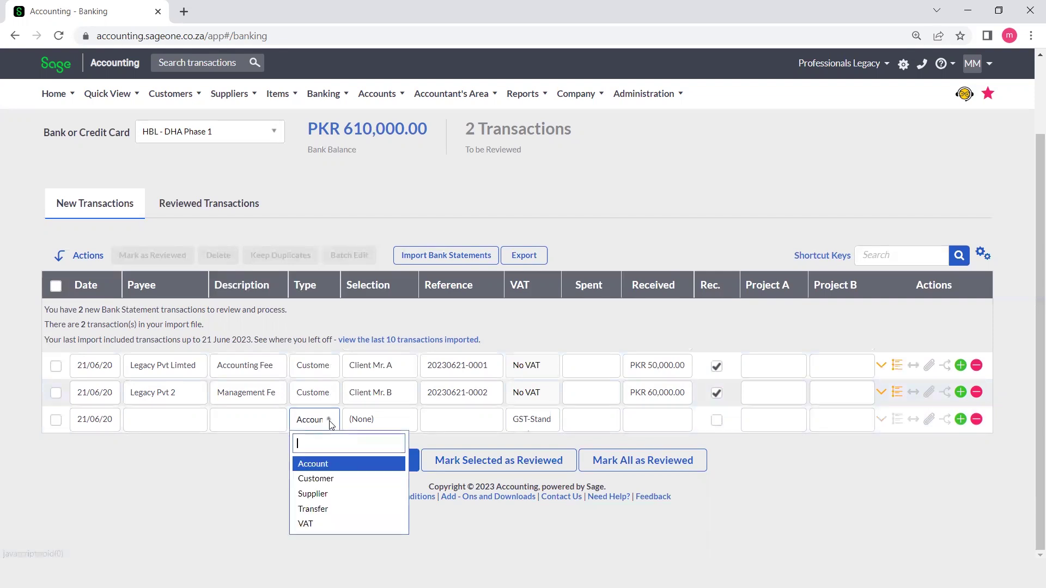
- Try Customer, then Supplier as row 3's type, closing each list without a selection
{"action": "left_click", "coordinate": [314, 480]}
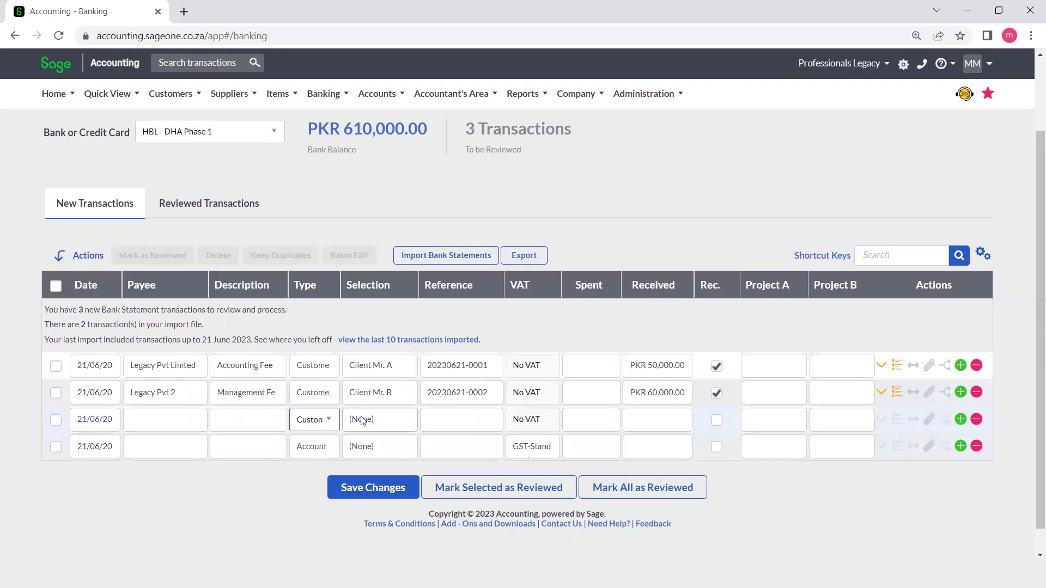
{"action": "left_click", "coordinate": [405, 425]}
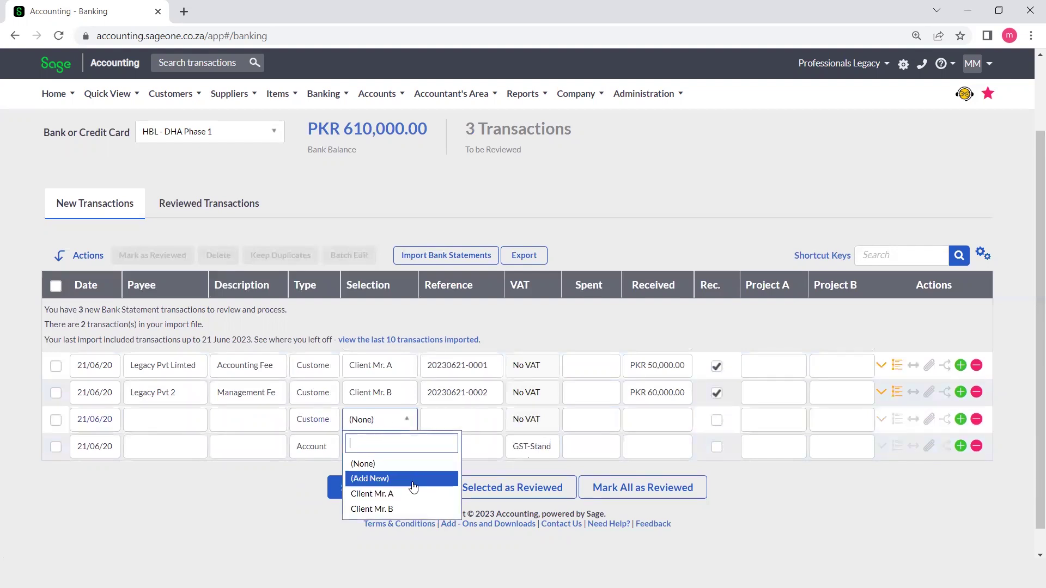
{"action": "left_click", "coordinate": [325, 428]}
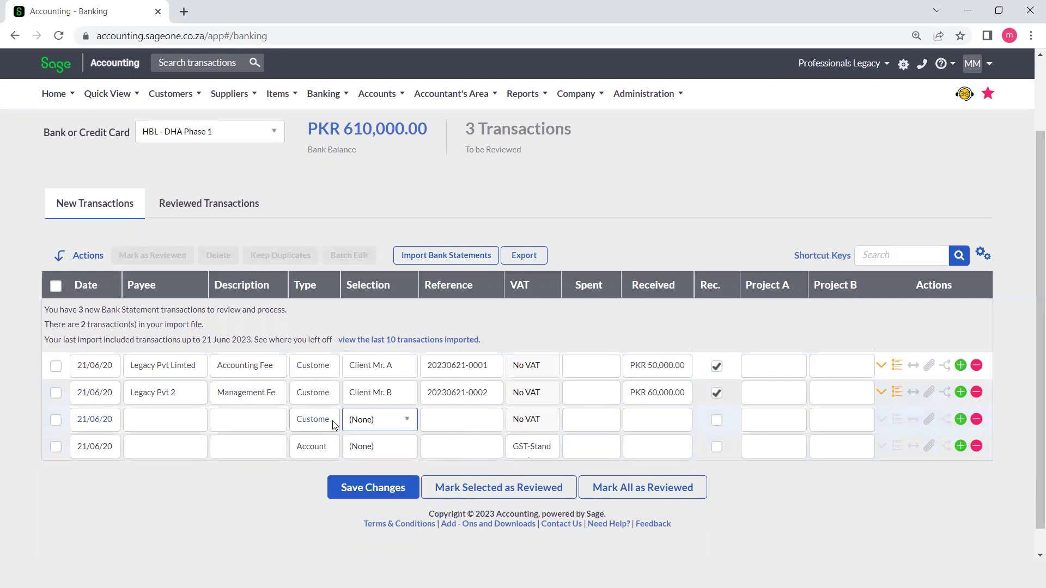
{"action": "left_click", "coordinate": [330, 424]}
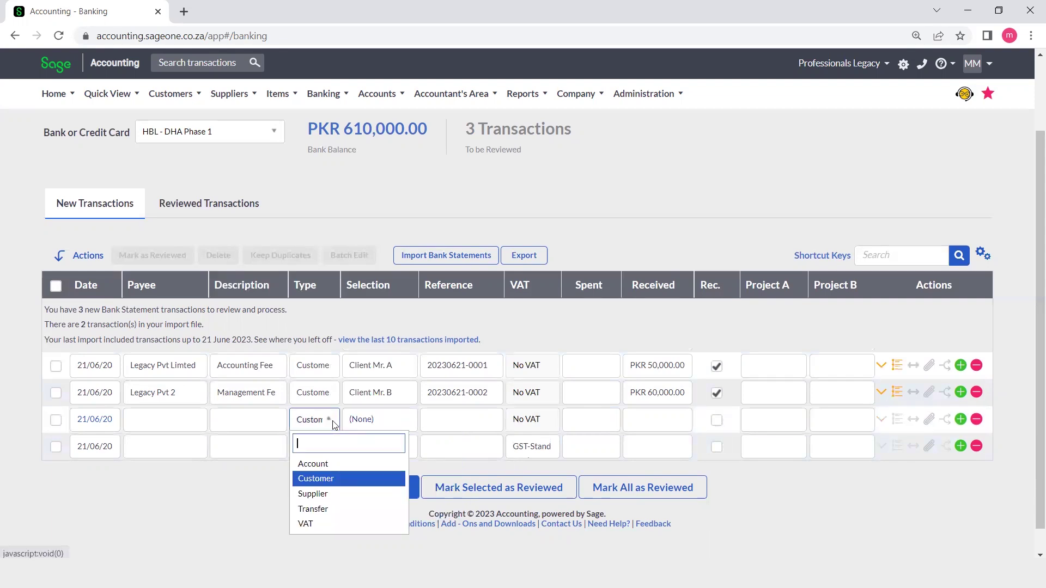
{"action": "left_click", "coordinate": [314, 493]}
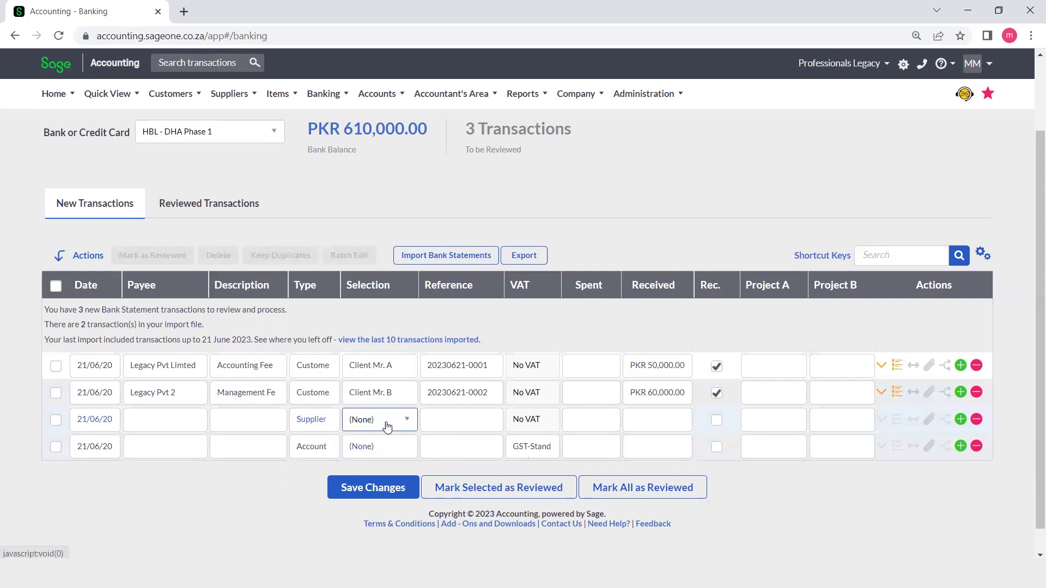
{"action": "left_click", "coordinate": [408, 422]}
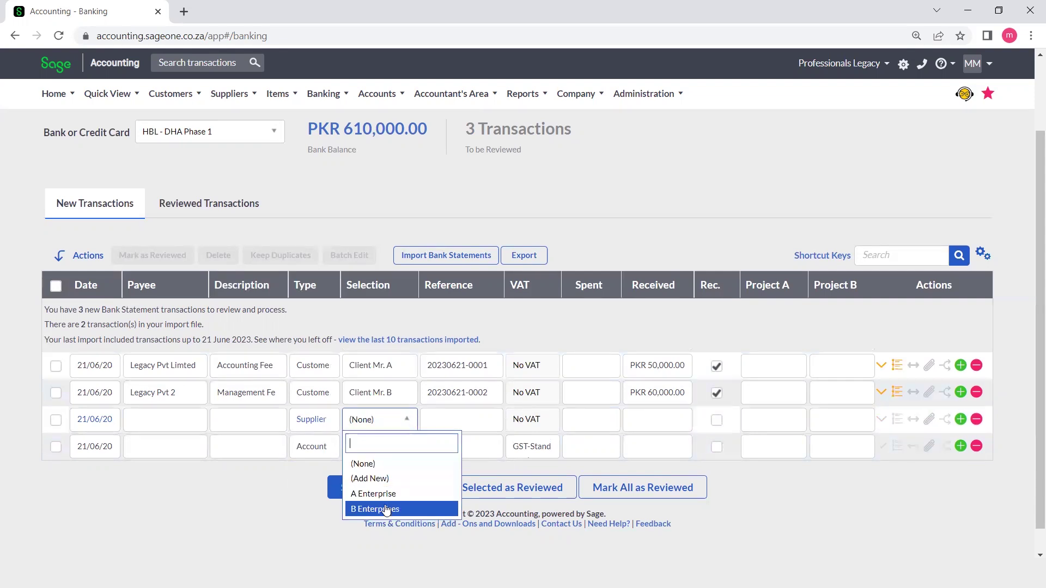
{"action": "left_click", "coordinate": [331, 426]}
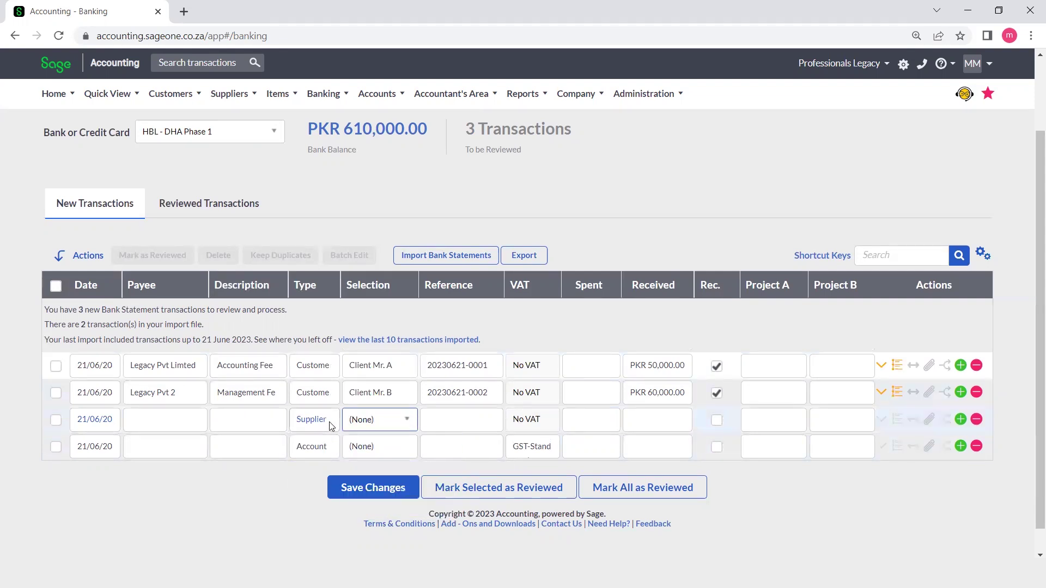
- Set row 3's type to Account, leaving its ledger account as (None)
{"action": "left_click", "coordinate": [331, 426]}
{"action": "left_click", "coordinate": [330, 426]}
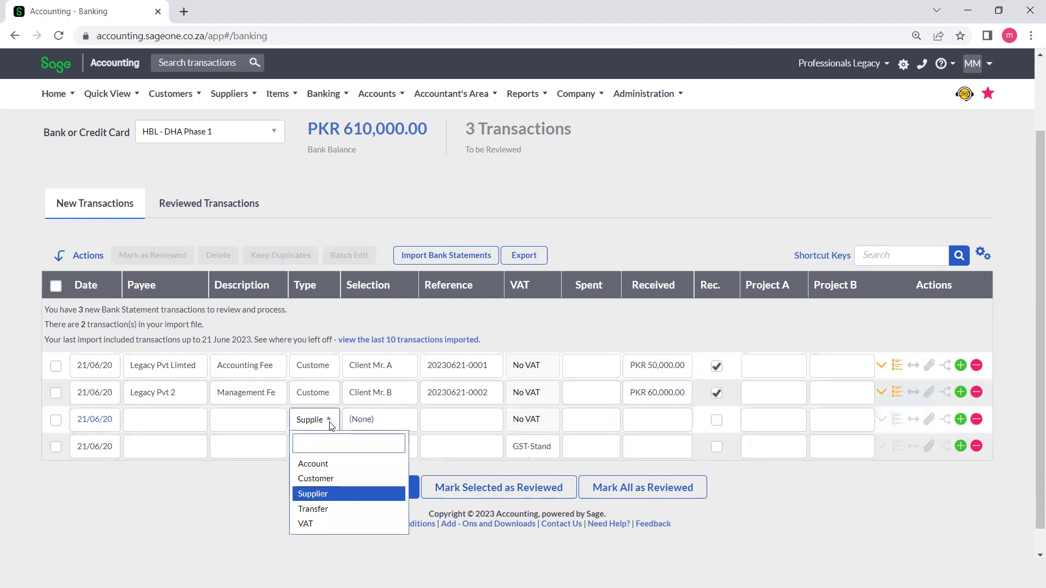
{"action": "left_click", "coordinate": [313, 464]}
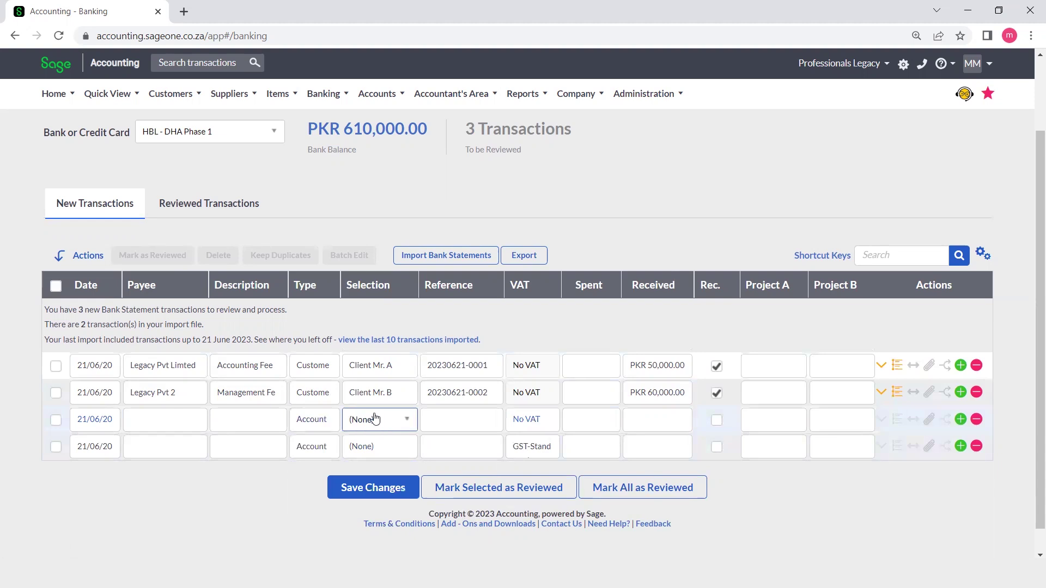
{"action": "left_click", "coordinate": [406, 420]}
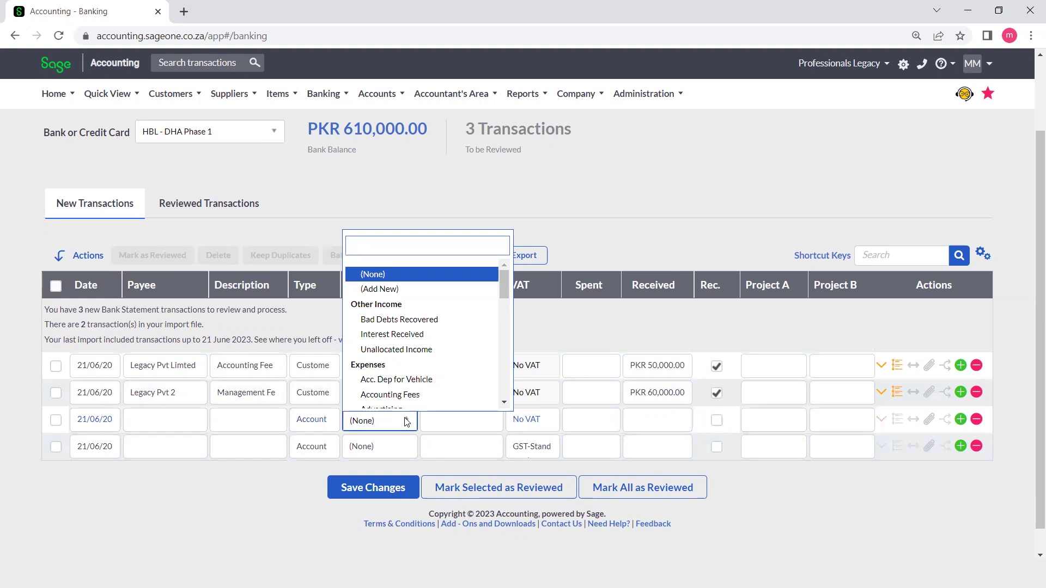
{"action": "left_click", "coordinate": [287, 427]}
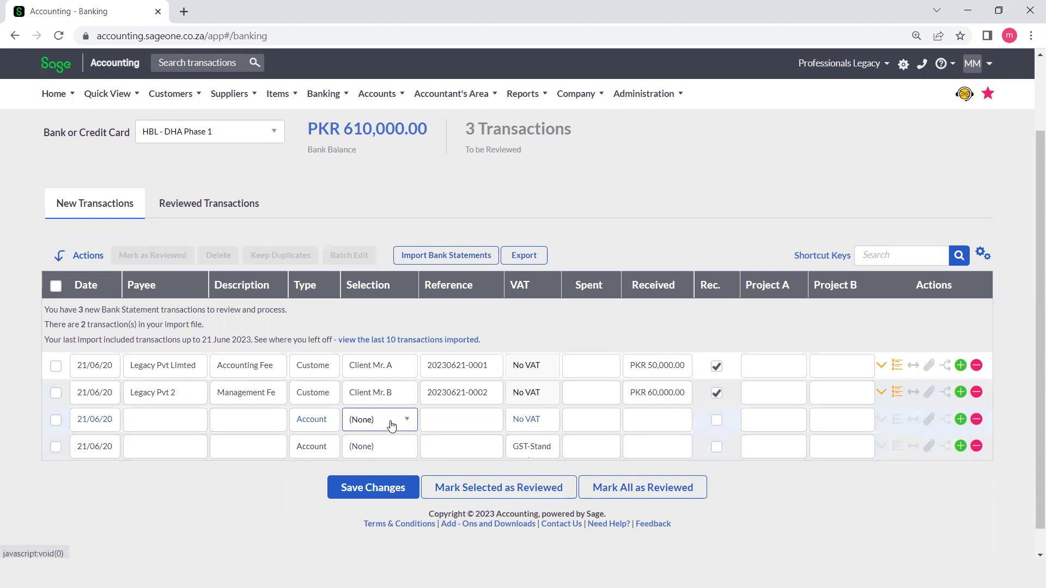
{"action": "left_click", "coordinate": [262, 420]}
{"action": "type", "text": "Entertainment ex"}
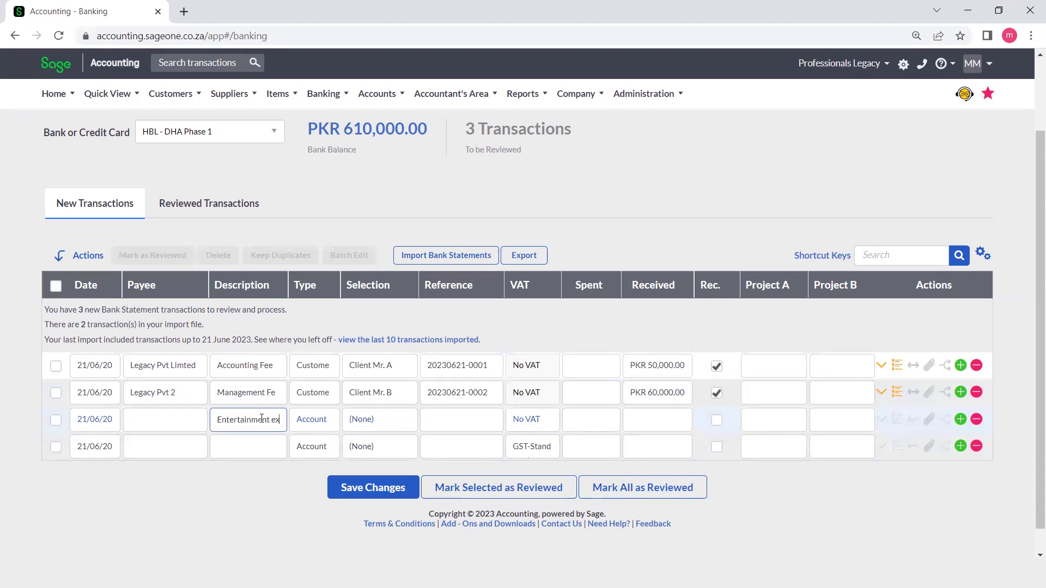
{"action": "type", "text": "penses"}
{"action": "left_click", "coordinate": [167, 425]}
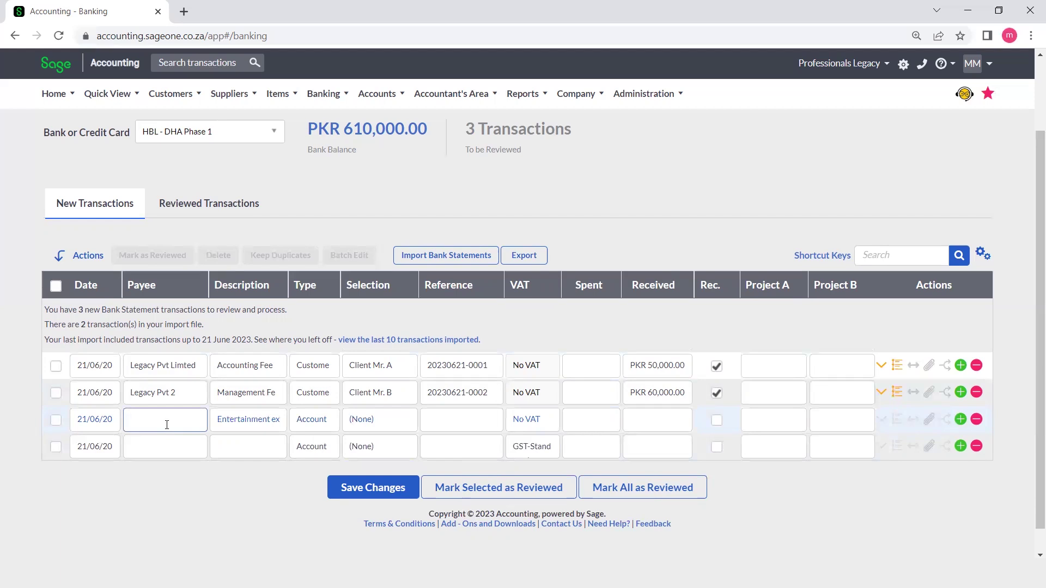
{"action": "type", "text": "CD Corner"}
{"action": "left_click", "coordinate": [458, 428]}
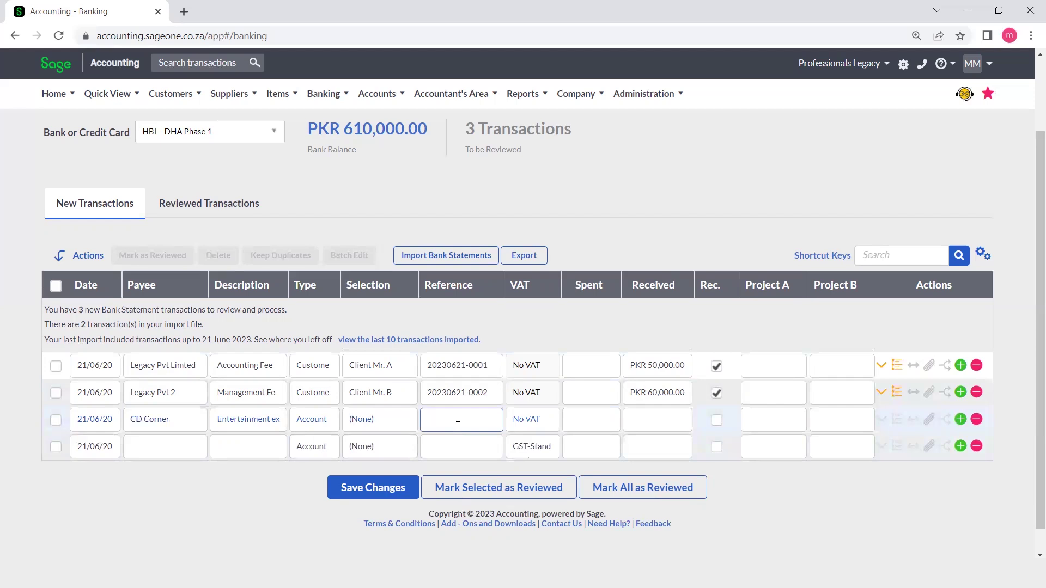
{"action": "type", "text": "20230621-0003"}
{"action": "left_click", "coordinate": [603, 422]}
{"action": "type", "text": "100000"}
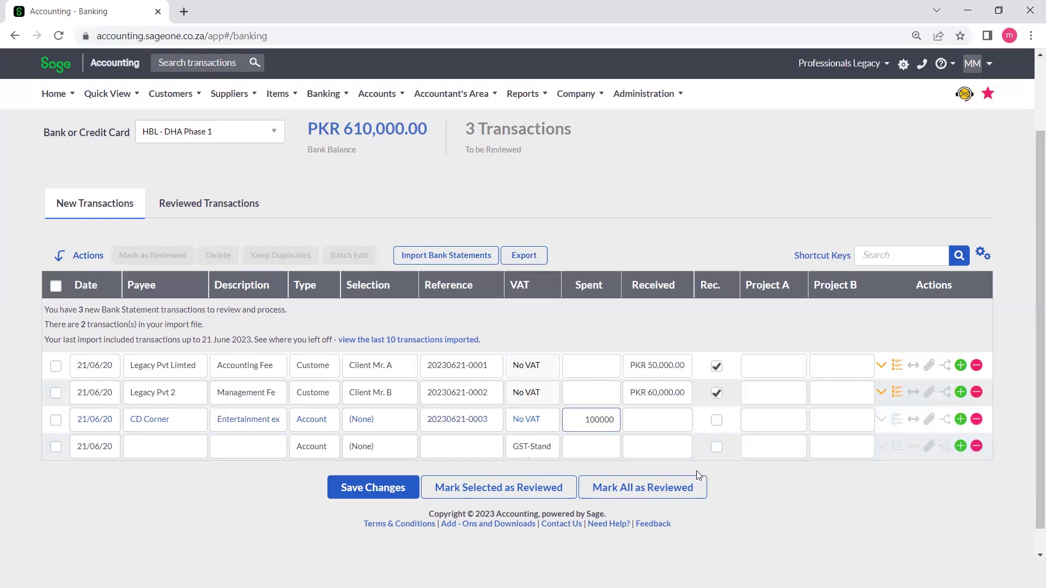
{"action": "left_click", "coordinate": [763, 513]}
- Widen the Spent and Description columns, then start splitting the CD Corner payment
{"action": "left_click_drag", "start_coordinate": [620, 281], "coordinate": [654, 285]}
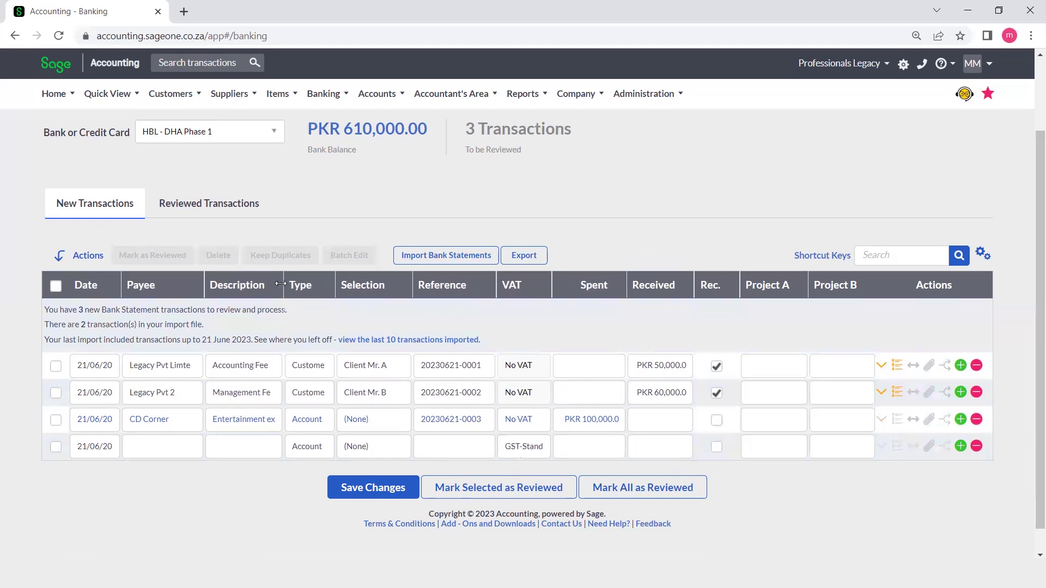
{"action": "left_click_drag", "start_coordinate": [281, 284], "coordinate": [324, 290]}
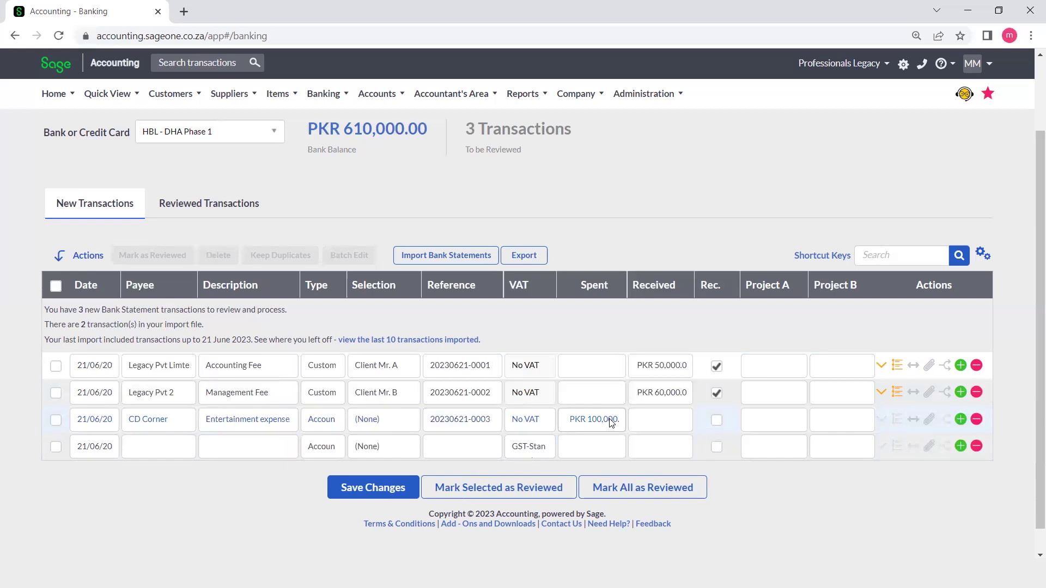
{"action": "left_click", "coordinate": [914, 420]}
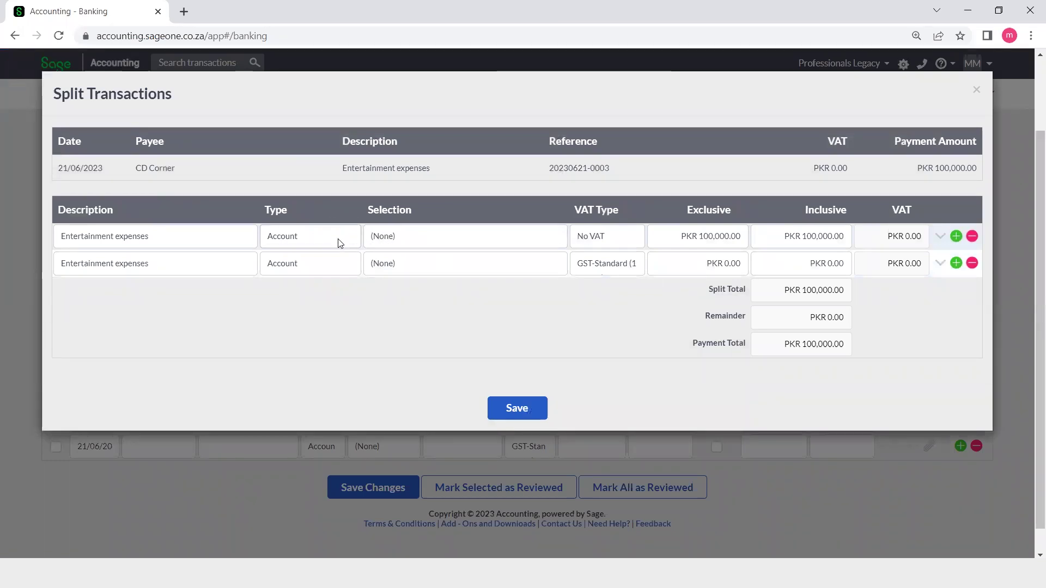
- Set the first split line to Advertising for 25,000
{"action": "left_click", "coordinate": [145, 236]}
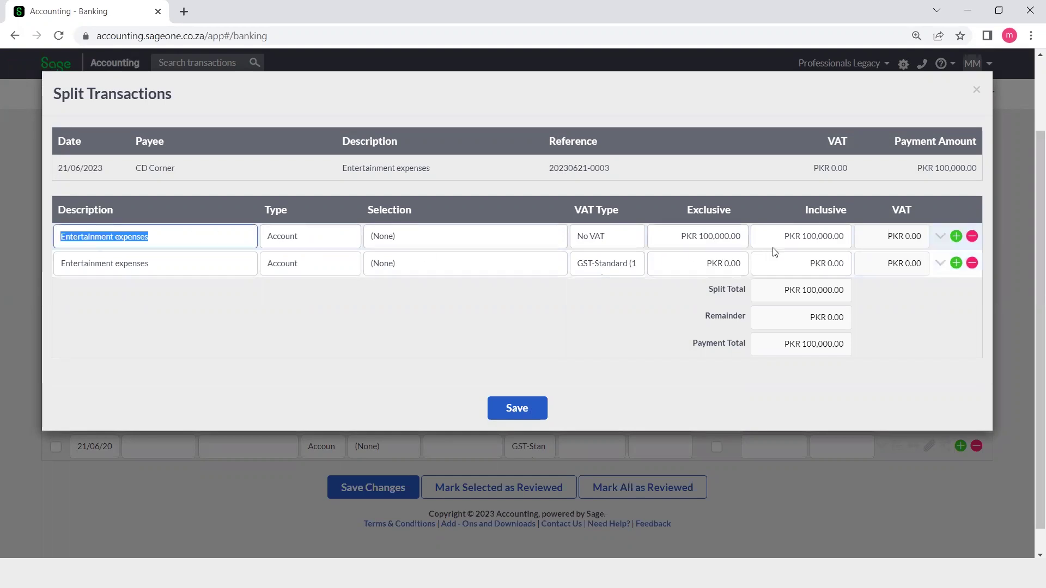
{"action": "left_click", "coordinate": [810, 237]}
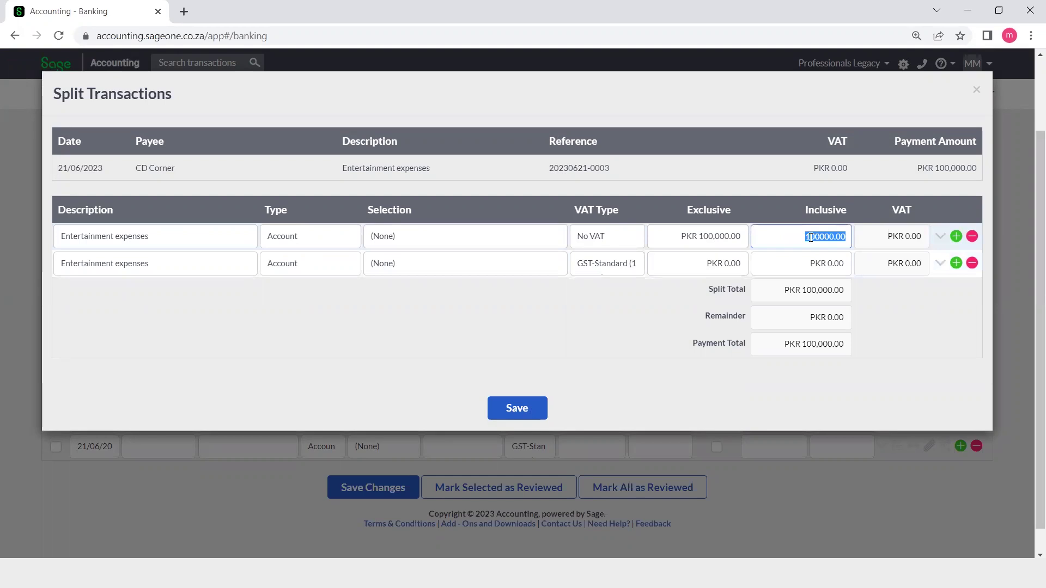
{"action": "type", "text": "25000"}
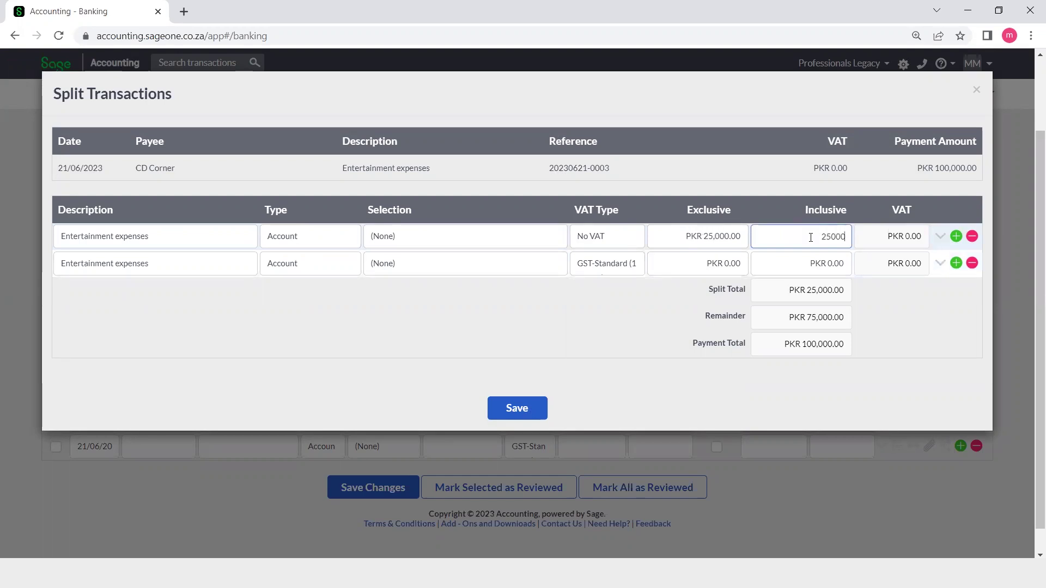
{"action": "left_click", "coordinate": [405, 246]}
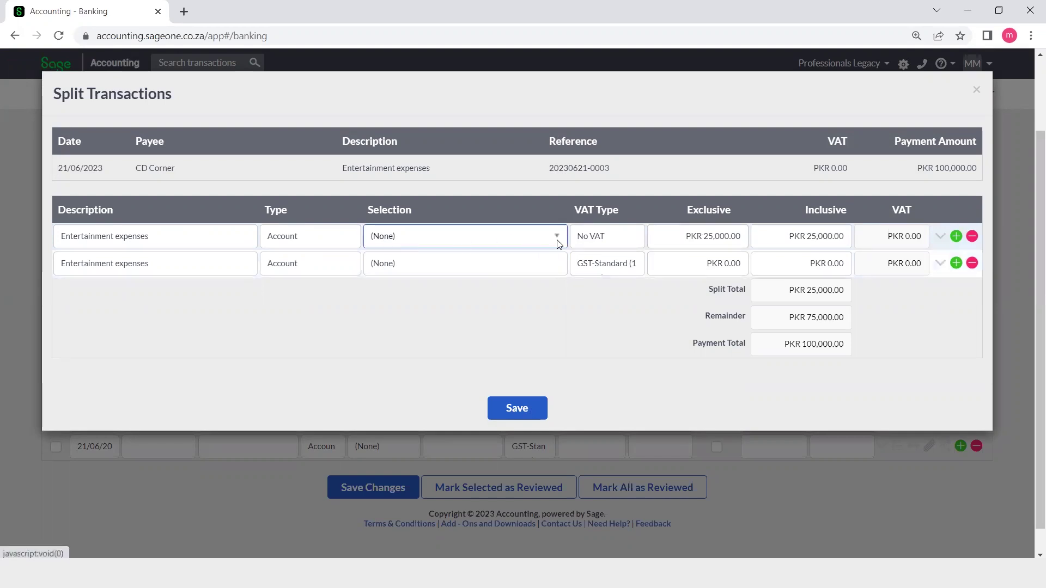
{"action": "left_click", "coordinate": [556, 237]}
{"action": "left_click_drag", "start_coordinate": [560, 306], "coordinate": [562, 325]}
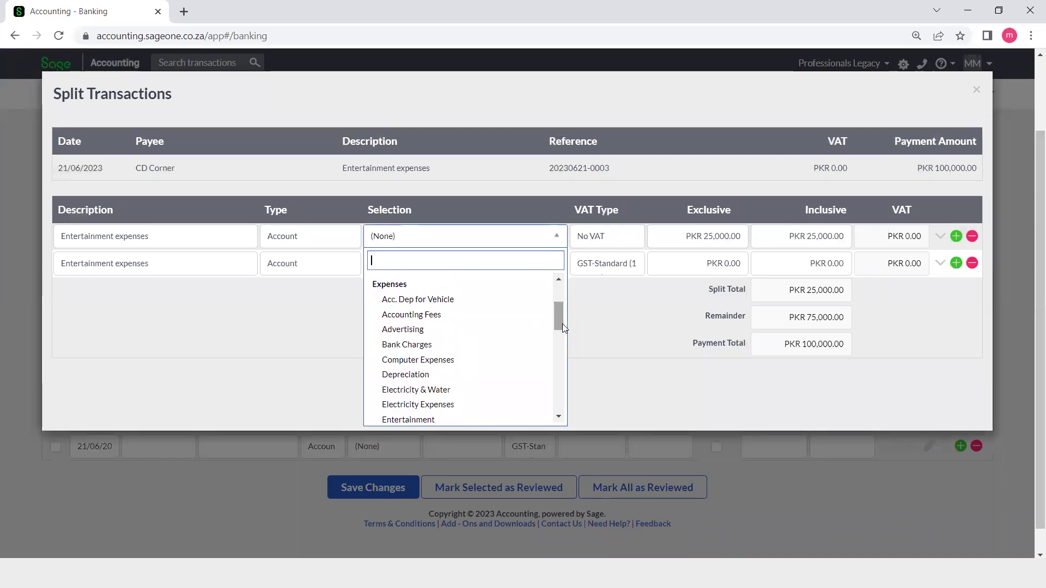
{"action": "left_click", "coordinate": [444, 330]}
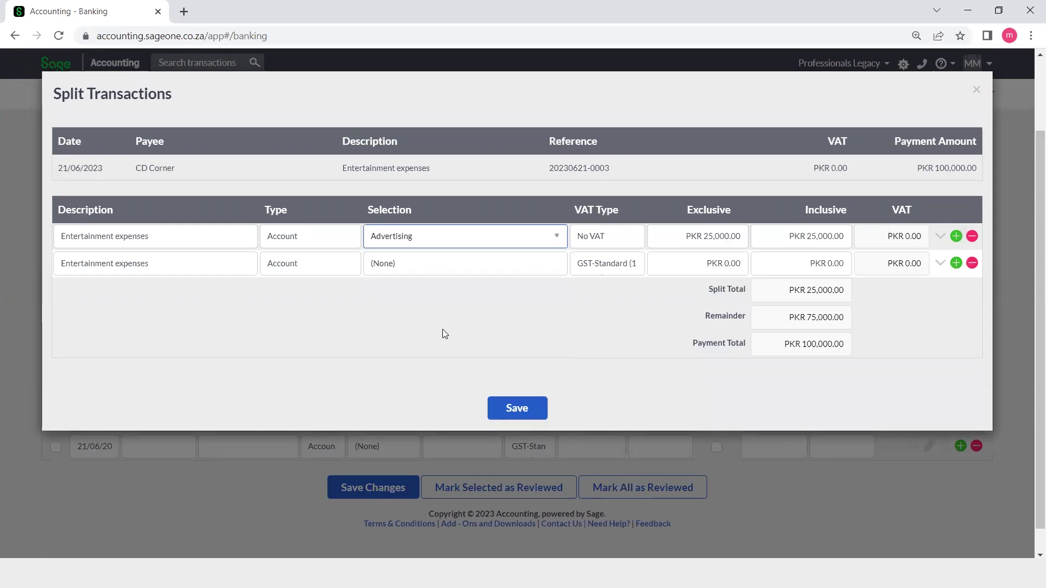
- Assign the second split line to Motor Vehicle Expenses, enter its amount, and set No VAT
{"action": "left_click", "coordinate": [509, 269]}
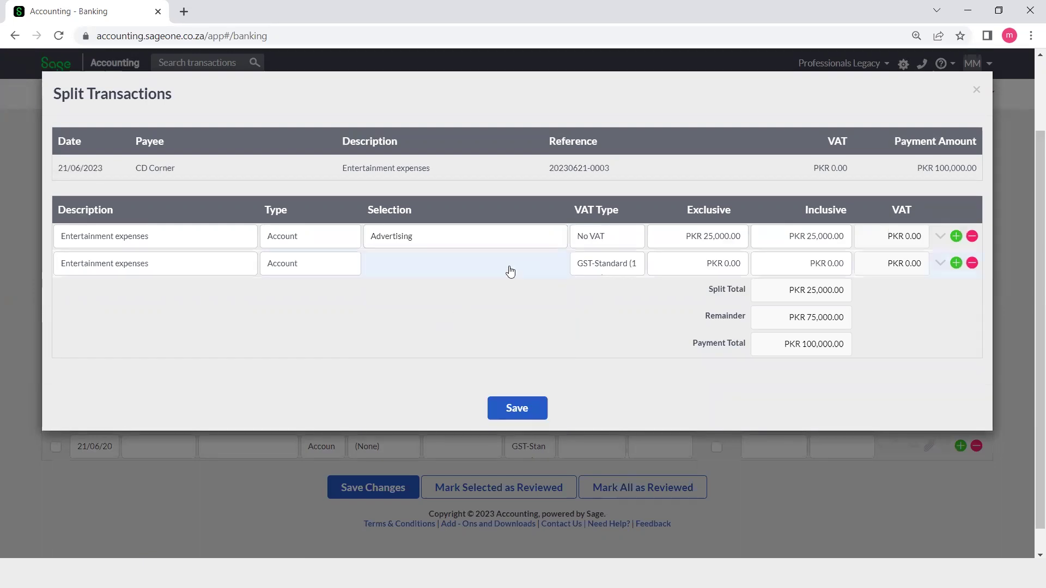
{"action": "left_click", "coordinate": [558, 264]}
{"action": "left_click_drag", "start_coordinate": [556, 330], "coordinate": [567, 369]}
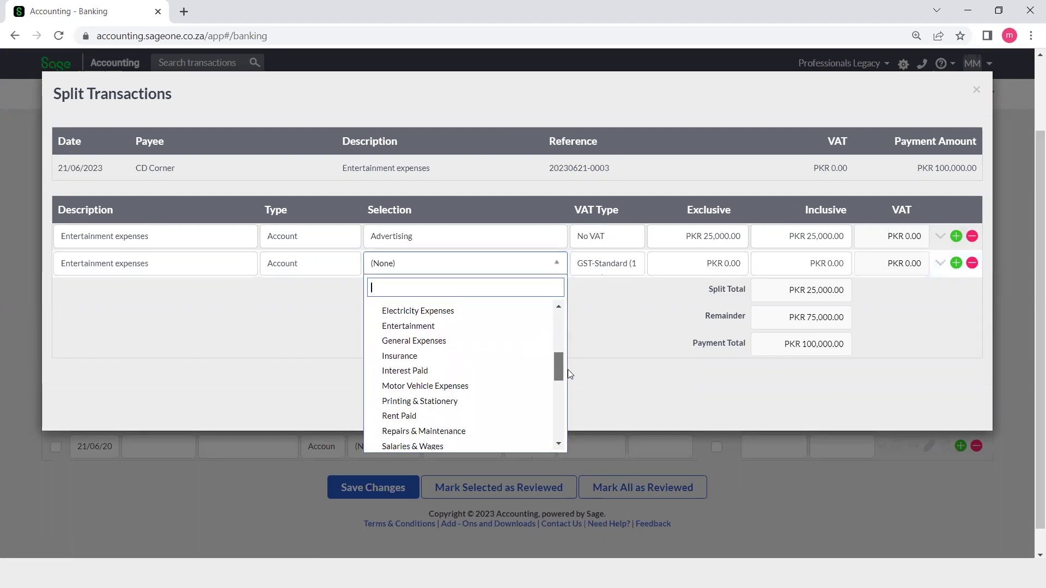
{"action": "left_click", "coordinate": [459, 388]}
{"action": "left_click", "coordinate": [829, 263]}
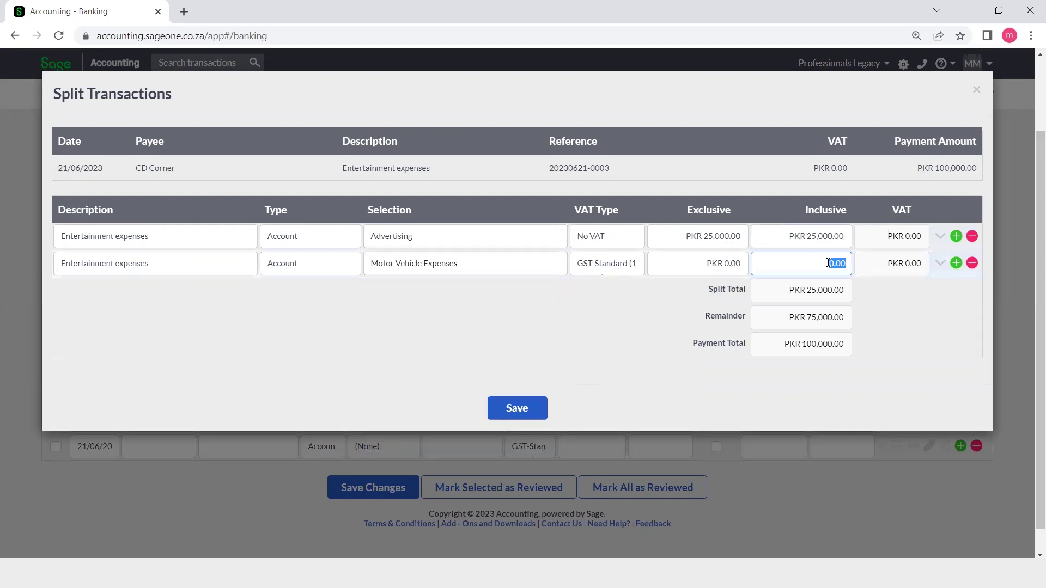
{"action": "type", "text": "50000"}
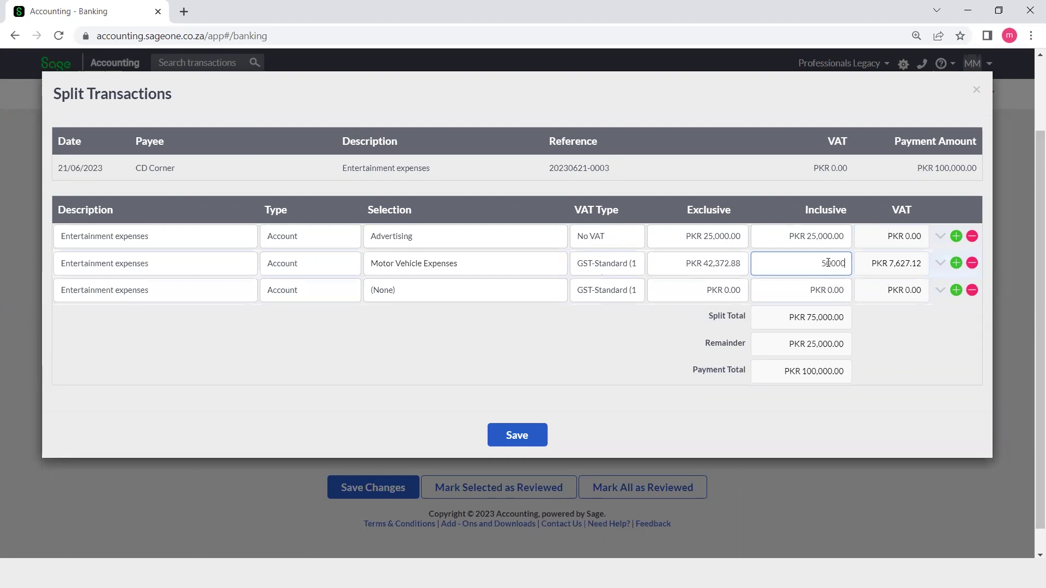
{"action": "type", "text": "0"}
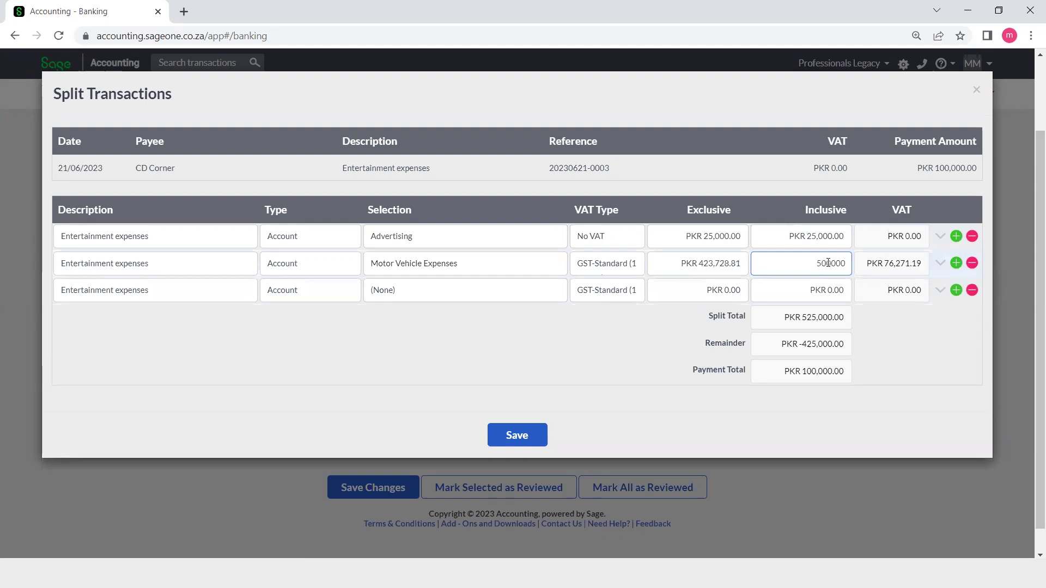
{"action": "left_click", "coordinate": [632, 266]}
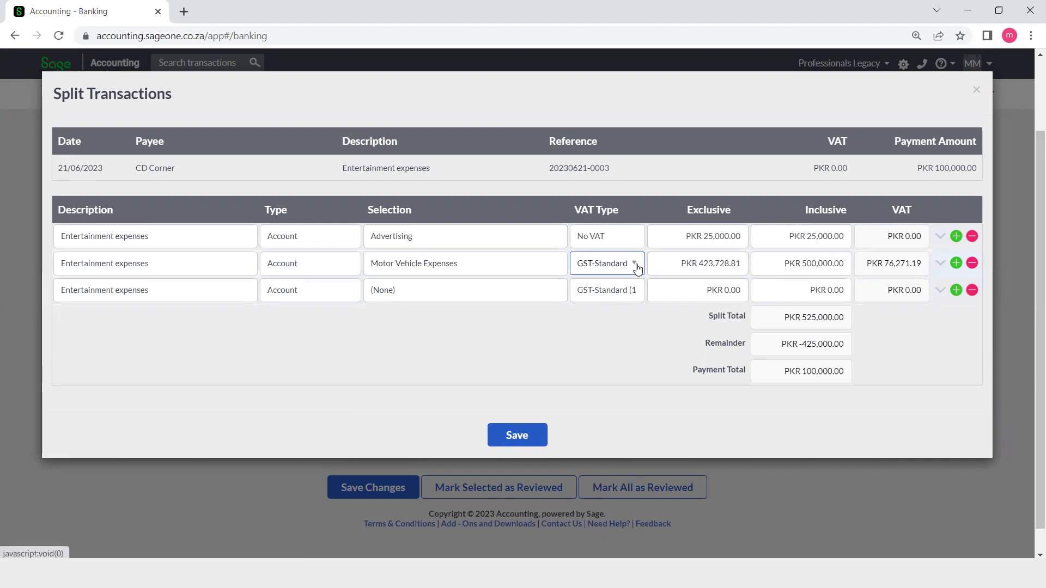
{"action": "left_click", "coordinate": [634, 266]}
{"action": "left_click", "coordinate": [611, 308]}
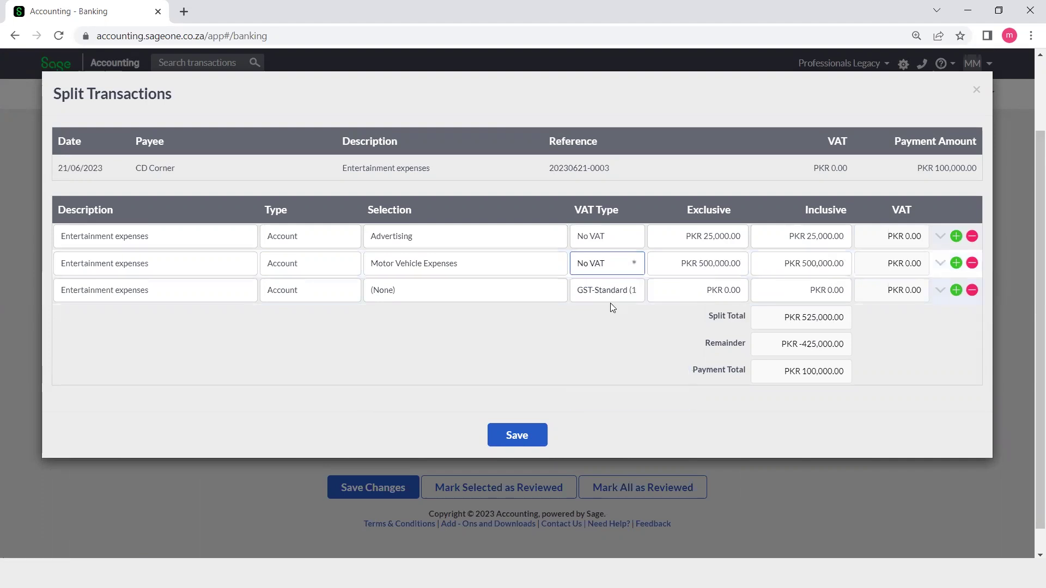
- Assign the third split line to General Expenses with No VAT
{"action": "left_click", "coordinate": [554, 293]}
{"action": "left_click", "coordinate": [554, 293]}
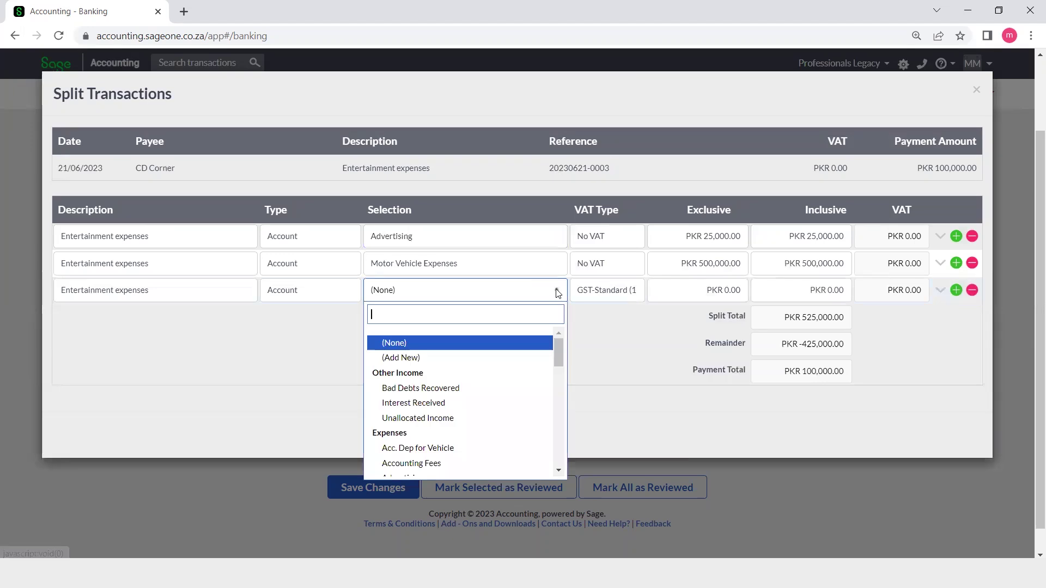
{"action": "left_click_drag", "start_coordinate": [559, 357], "coordinate": [568, 389]}
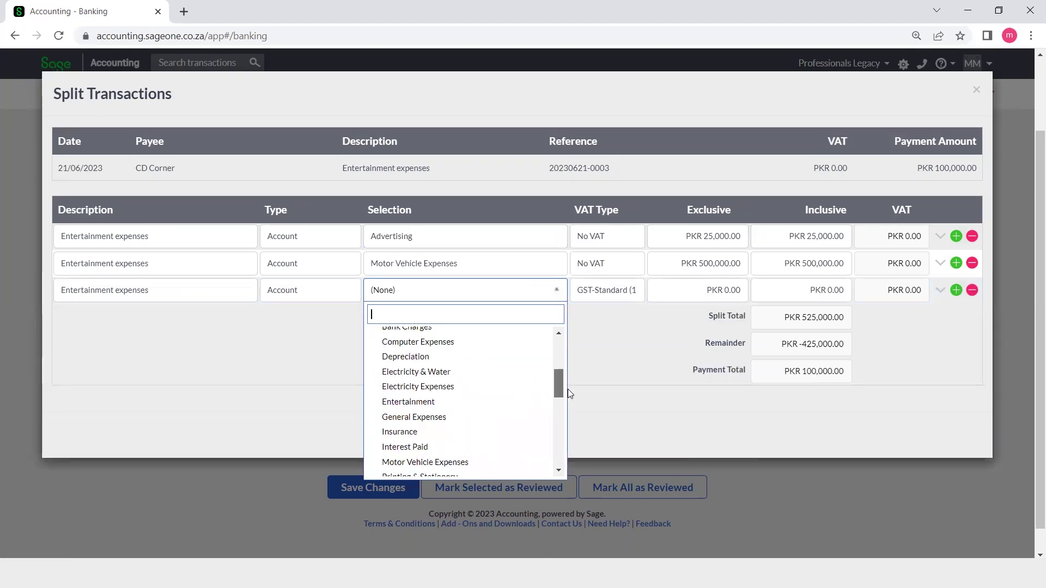
{"action": "left_click", "coordinate": [445, 418]}
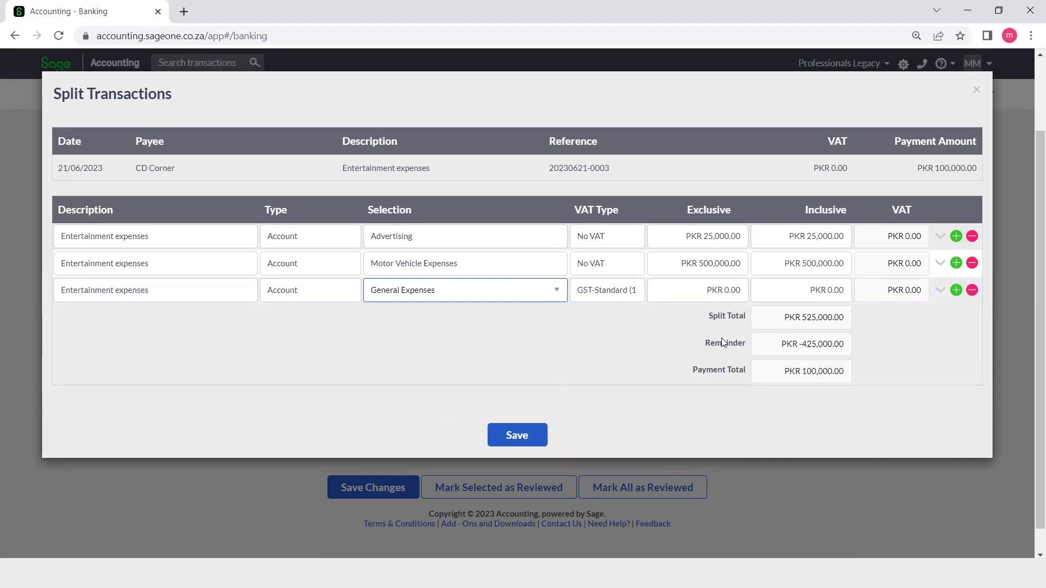
{"action": "left_click", "coordinate": [635, 291]}
{"action": "left_click", "coordinate": [635, 291]}
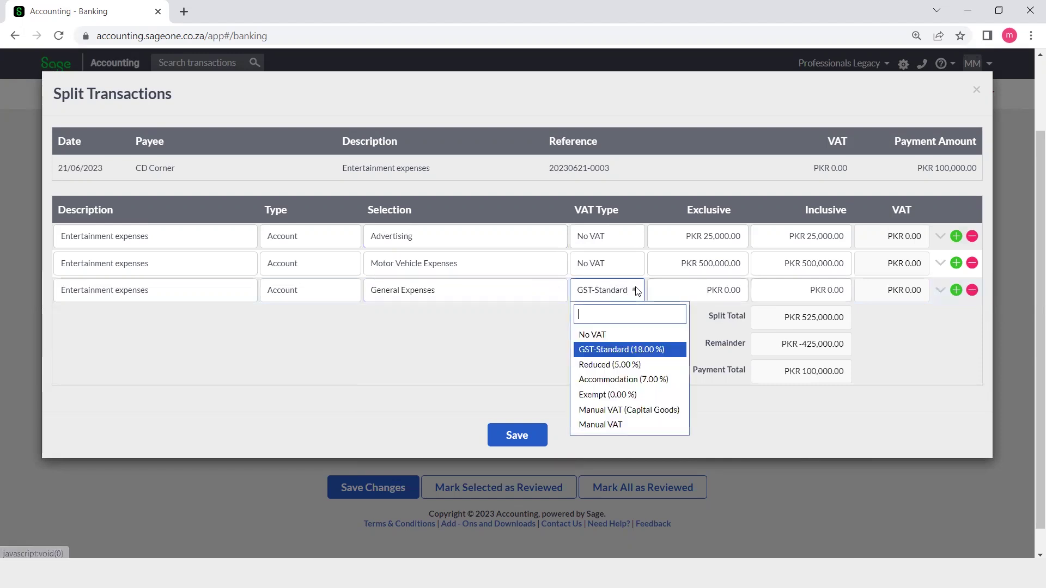
{"action": "left_click", "coordinate": [592, 334]}
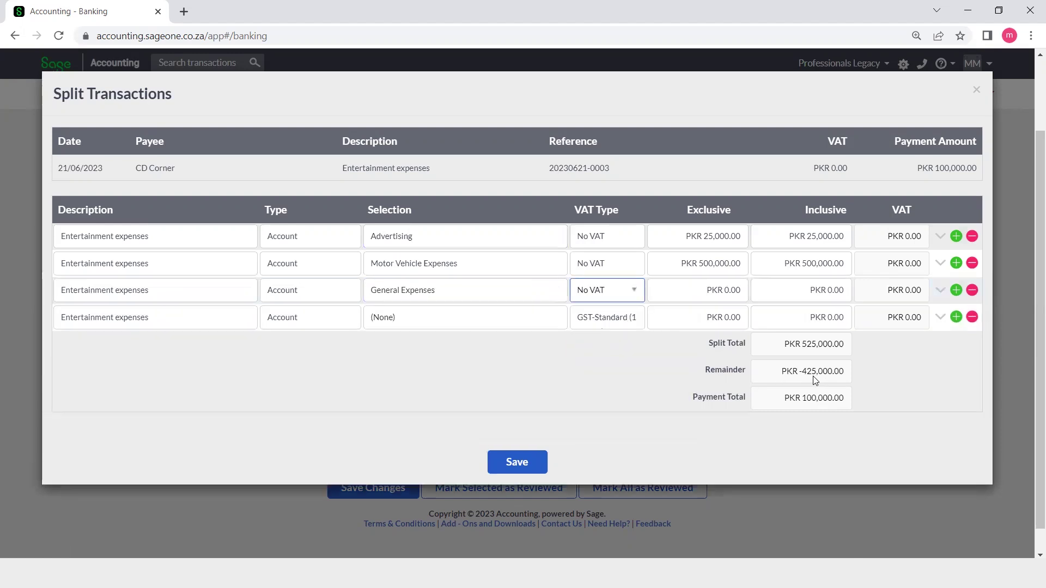
- Correct the second line to 50,000, set the third to 25,000, and save the split
{"action": "left_click", "coordinate": [818, 265]}
{"action": "type", "text": "50000"}
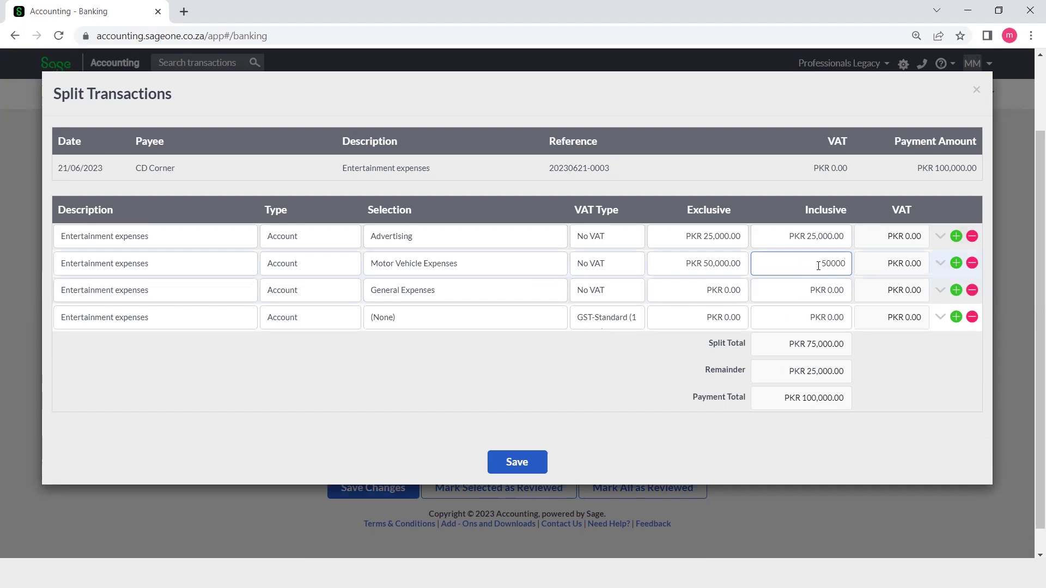
{"action": "left_click", "coordinate": [822, 293]}
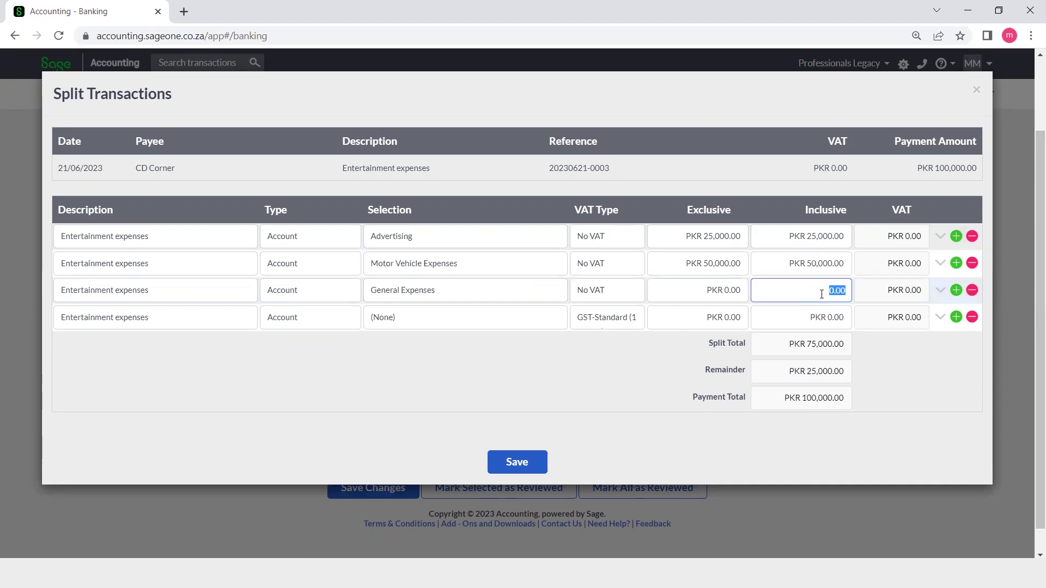
{"action": "type", "text": "25000"}
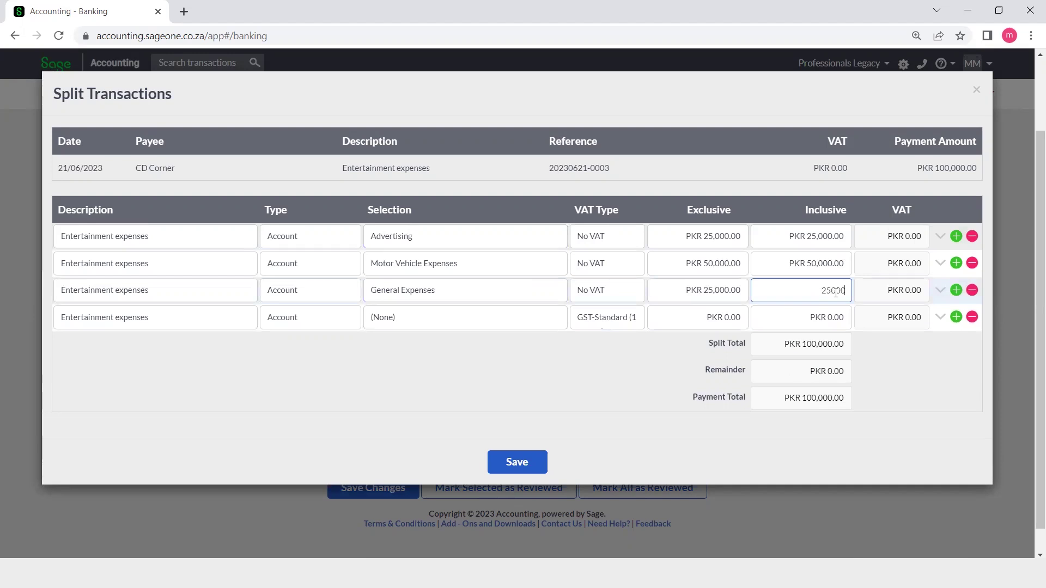
{"action": "left_click", "coordinate": [881, 391]}
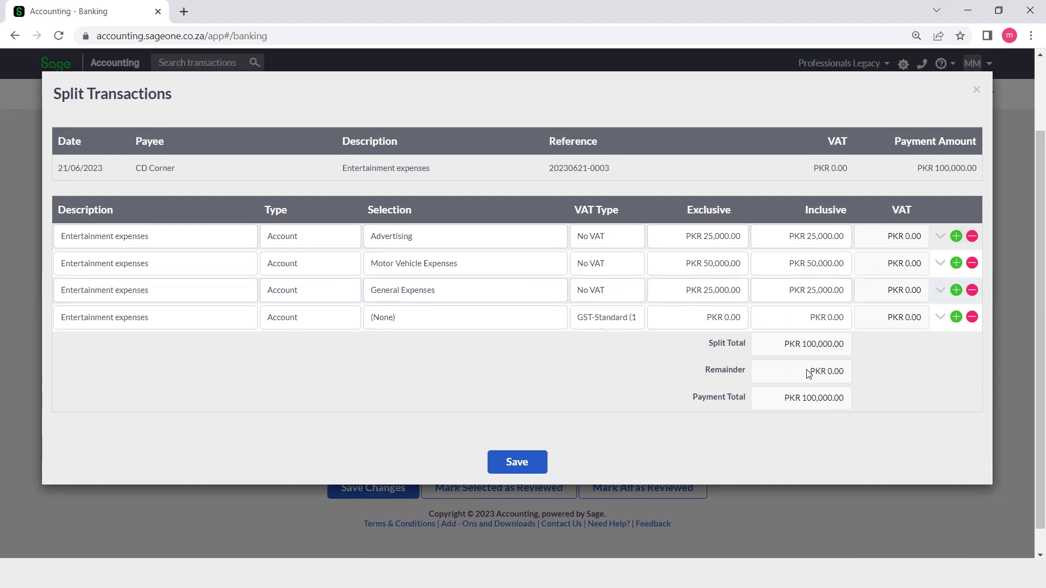
{"action": "left_click", "coordinate": [515, 460]}
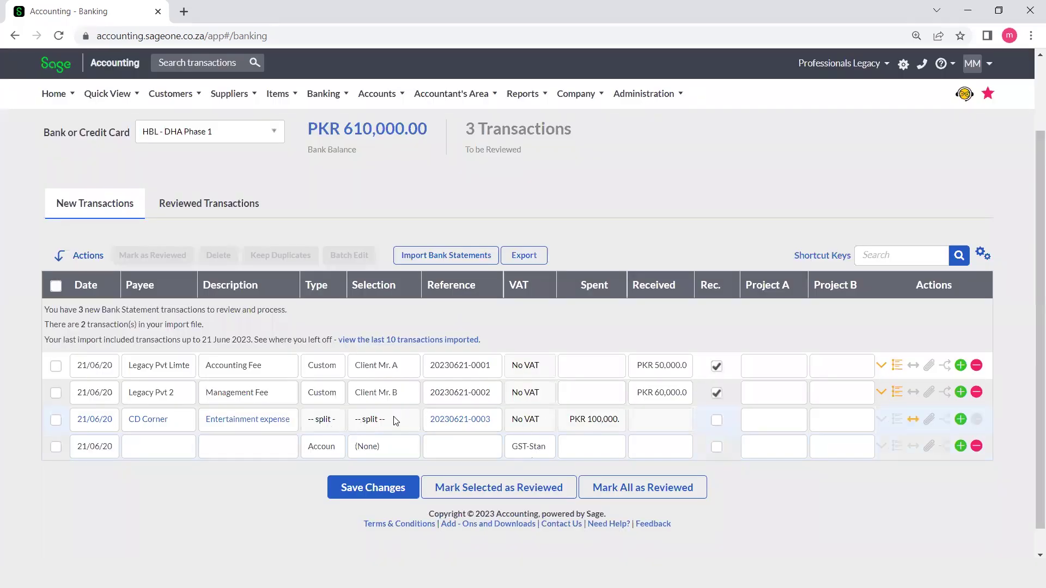
- Review the CD Corner PKR 100,000 '-- split --' row and save the bank transaction changes
{"action": "left_click", "coordinate": [882, 420]}
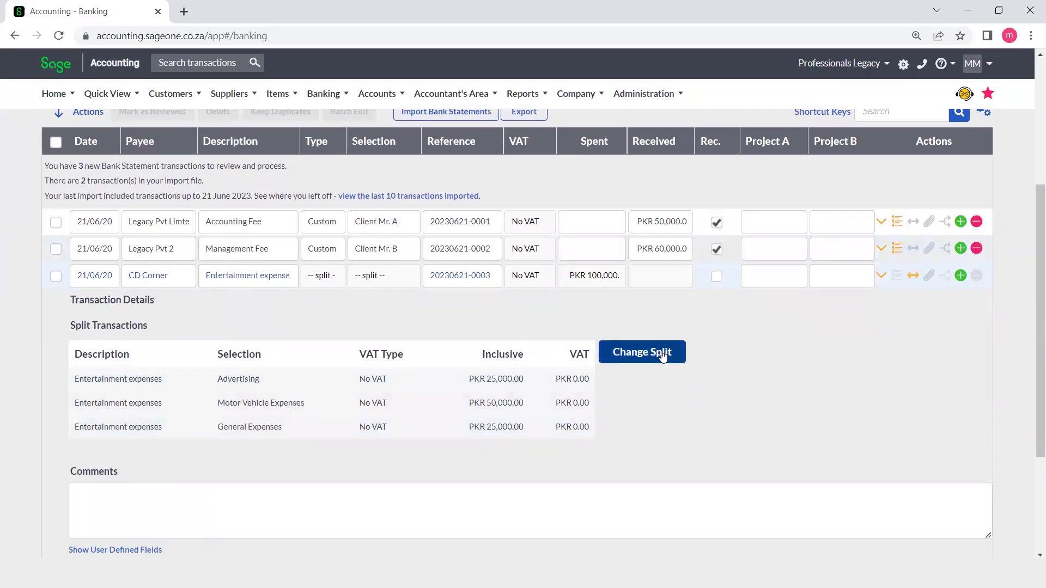
{"action": "scroll", "coordinate": [663, 354], "scroll_direction": "down", "scroll_amount": 3}
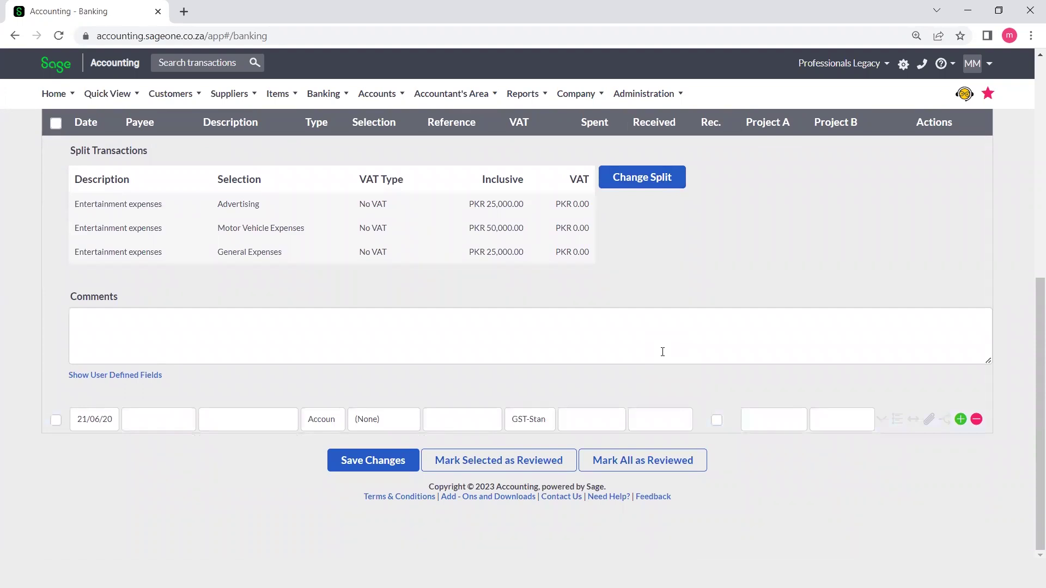
{"action": "scroll", "coordinate": [662, 352], "scroll_direction": "up", "scroll_amount": 5}
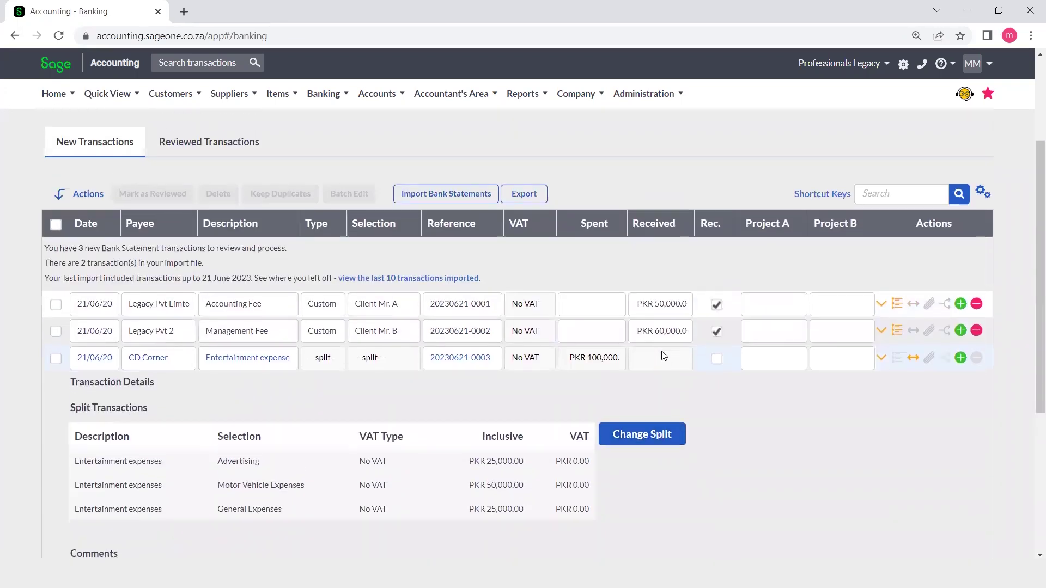
{"action": "scroll", "coordinate": [663, 355], "scroll_direction": "down", "scroll_amount": 5}
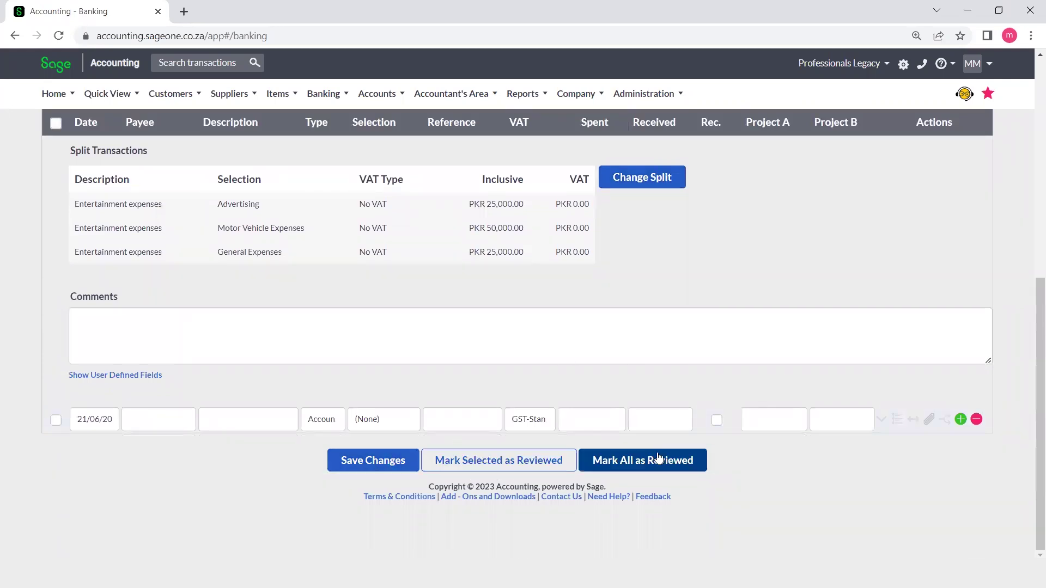
{"action": "left_click", "coordinate": [396, 457]}
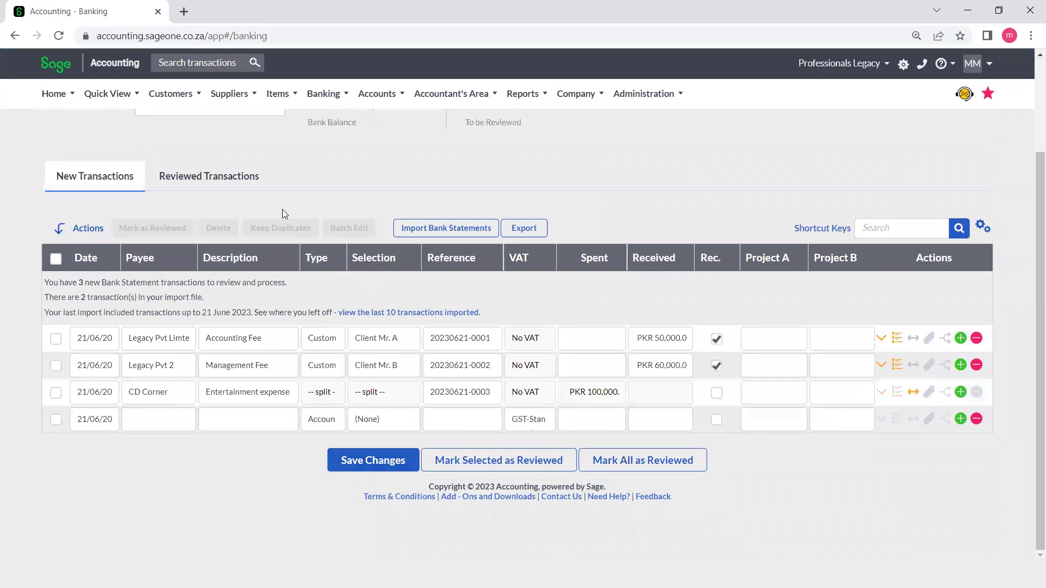
- Mark all three new transactions as reviewed and save them on the Reviewed Transactions tab
{"action": "left_click", "coordinate": [232, 184]}
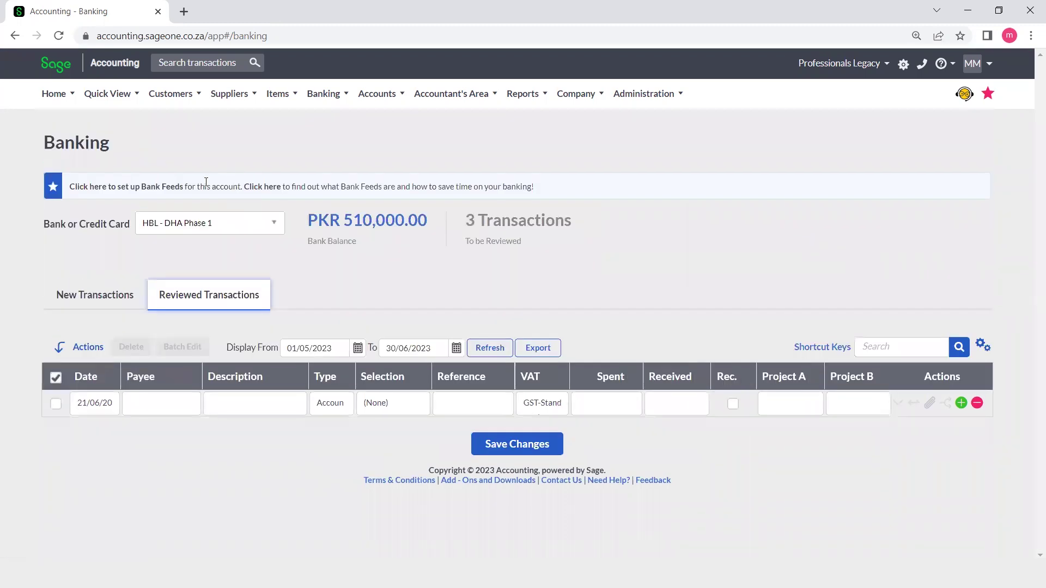
{"action": "left_click", "coordinate": [102, 298]}
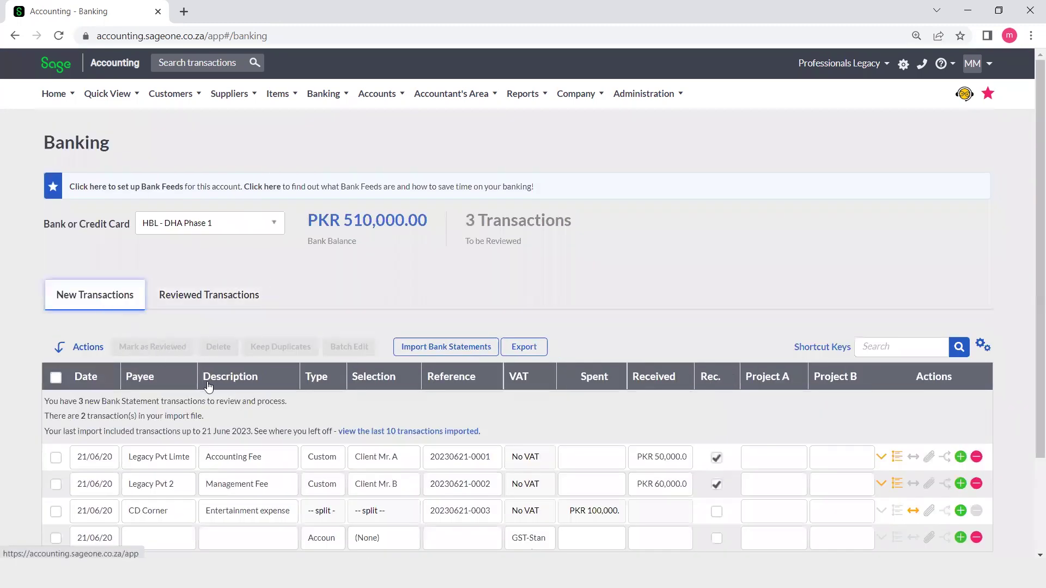
{"action": "scroll", "coordinate": [520, 430], "scroll_direction": "down", "scroll_amount": 2}
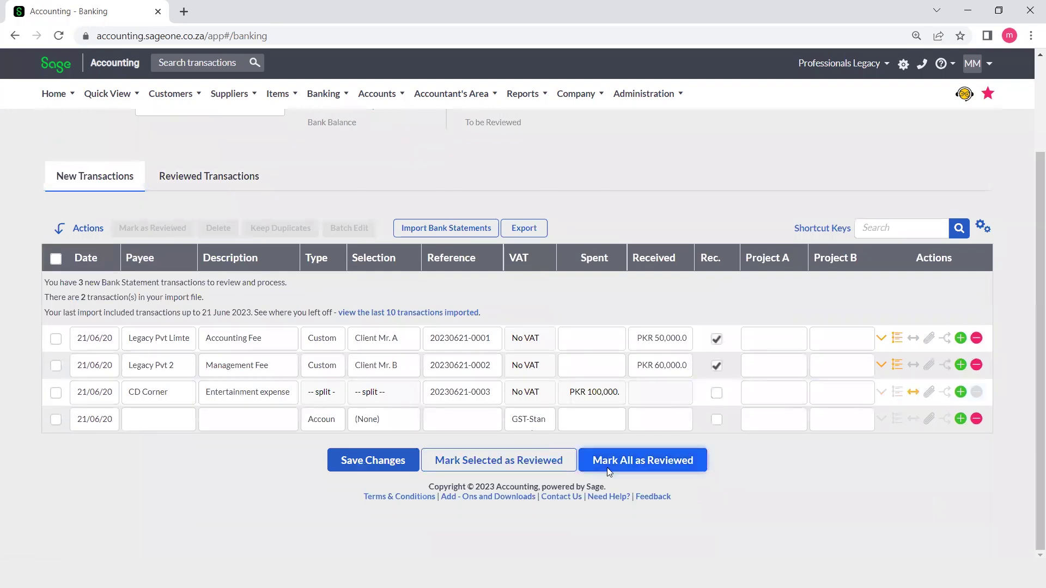
{"action": "left_click", "coordinate": [607, 467]}
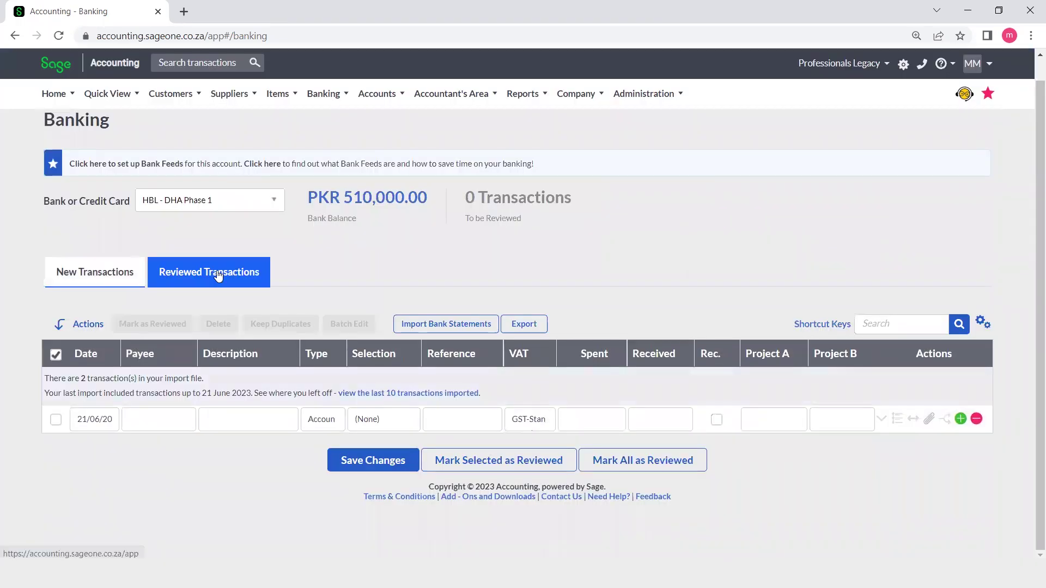
{"action": "left_click", "coordinate": [217, 274]}
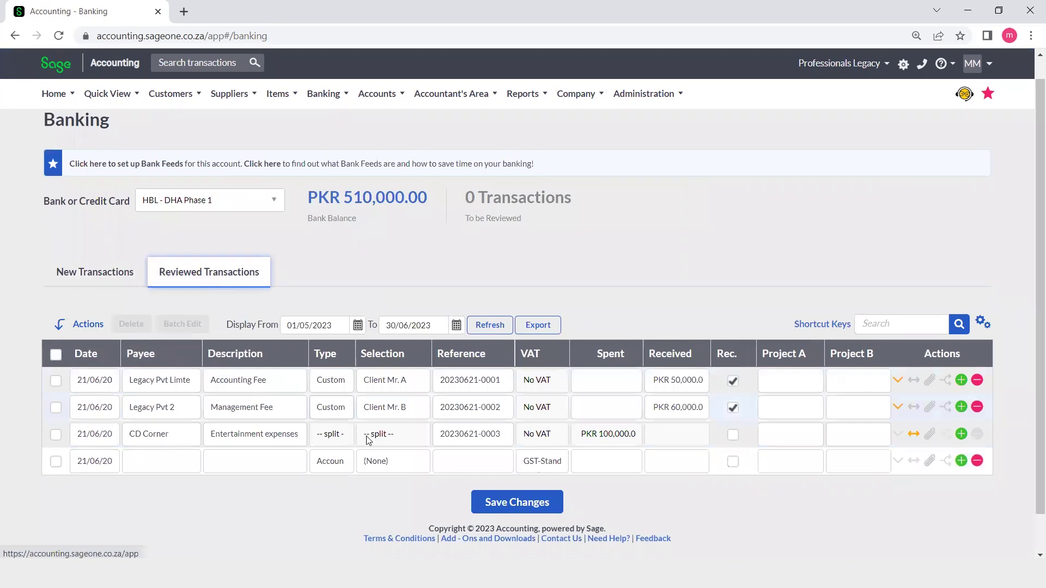
{"action": "left_click", "coordinate": [501, 504]}
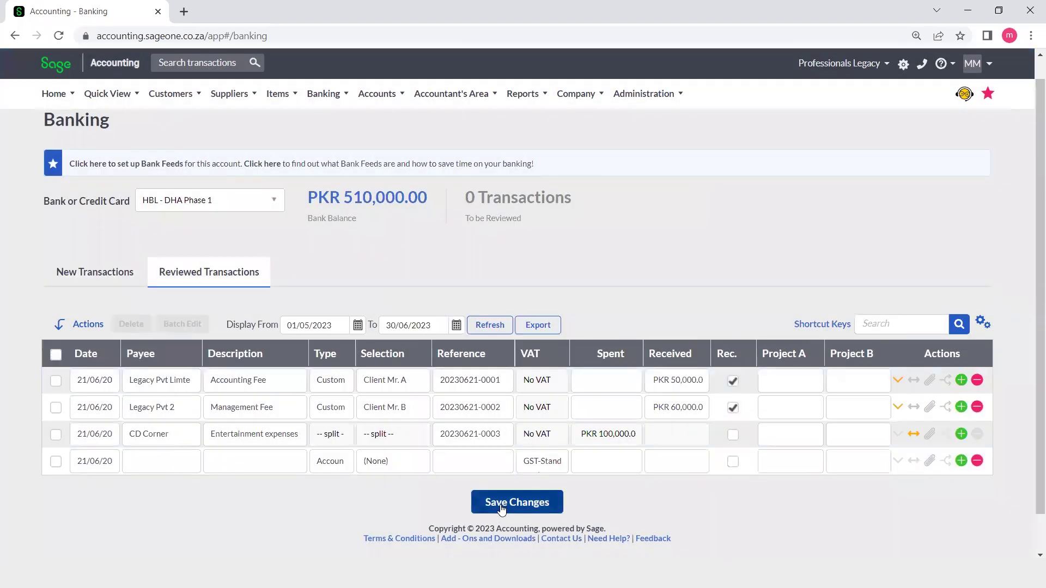
{"action": "scroll", "coordinate": [618, 316], "scroll_direction": "down", "scroll_amount": 1}
{"action": "scroll", "coordinate": [619, 316], "scroll_direction": "up", "scroll_amount": 1}
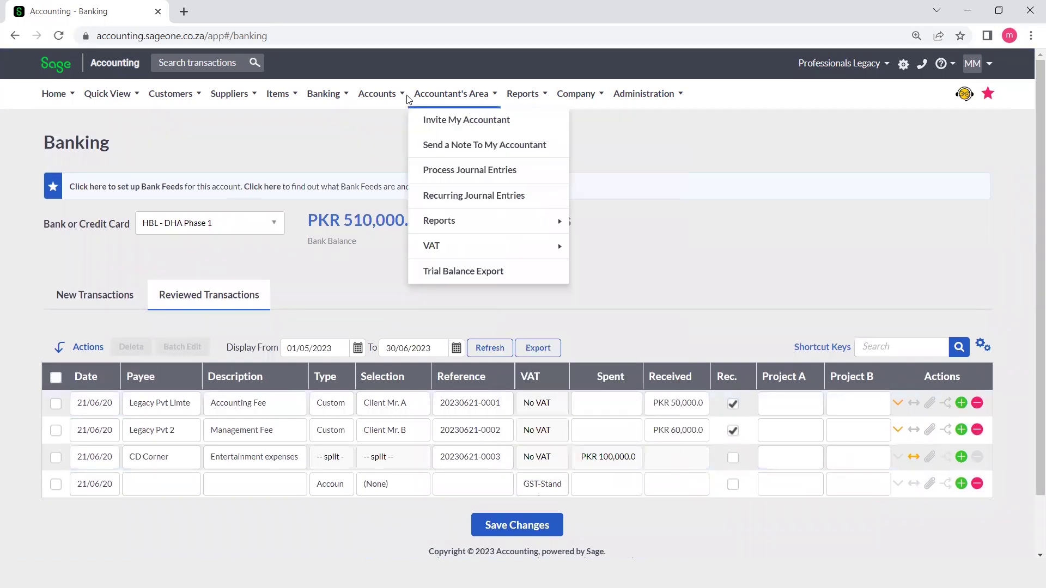
- Open Reconcile Banks and Credit Cards and switch from HBL - DHA Phase 1 to HBL- Payments
{"action": "mouse_move", "coordinate": [373, 94]}
{"action": "mouse_move", "coordinate": [334, 94]}
{"action": "mouse_move", "coordinate": [352, 174]}
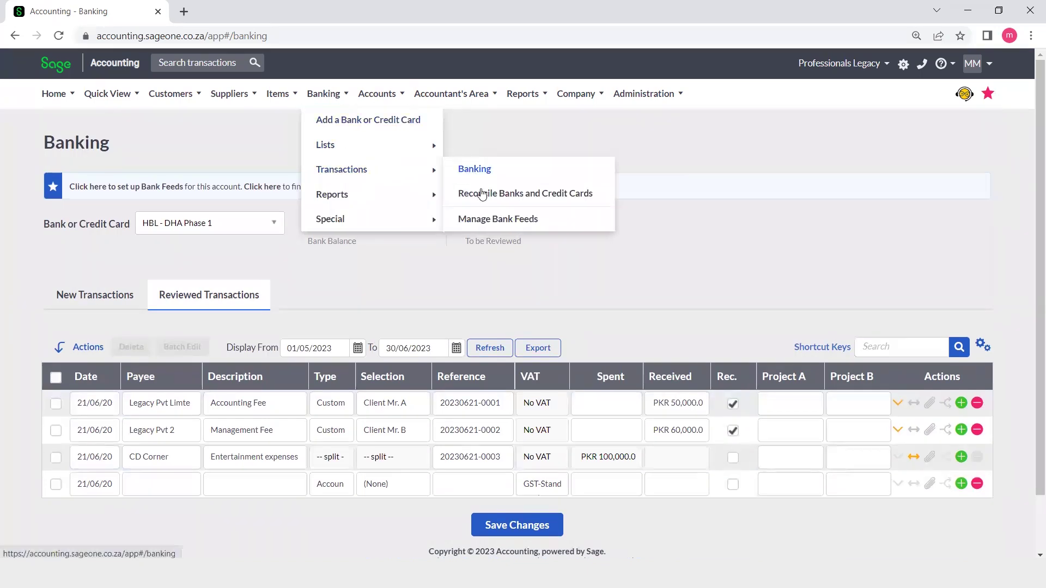
{"action": "left_click", "coordinate": [487, 202]}
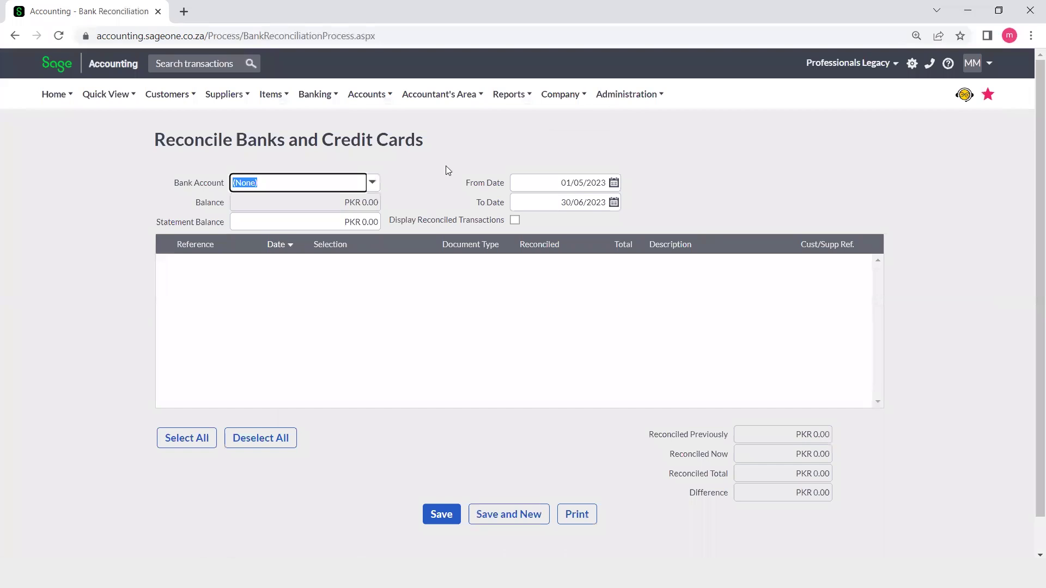
{"action": "left_click", "coordinate": [373, 184]}
{"action": "left_click", "coordinate": [373, 184]}
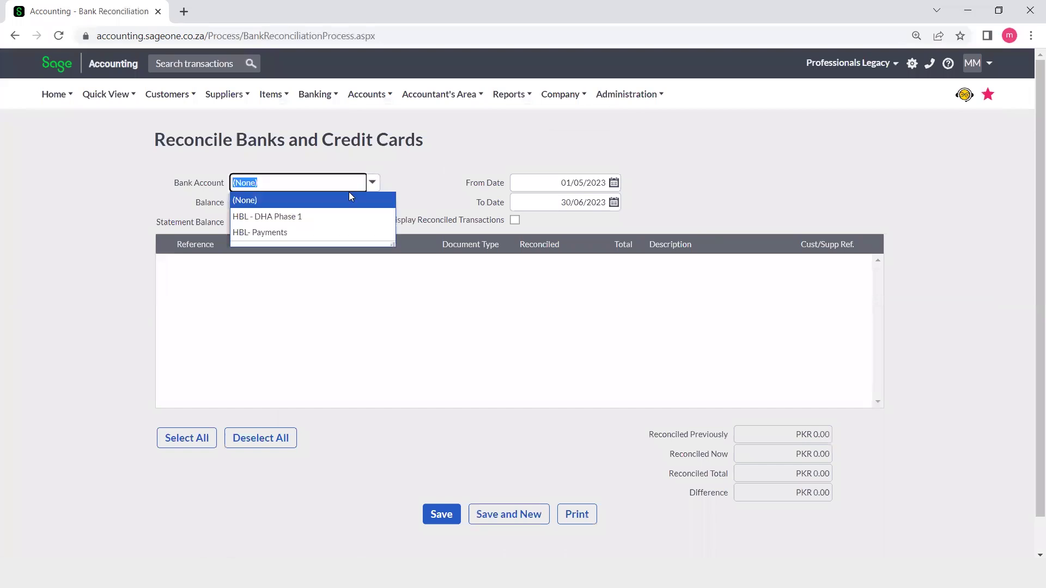
{"action": "left_click", "coordinate": [314, 216]}
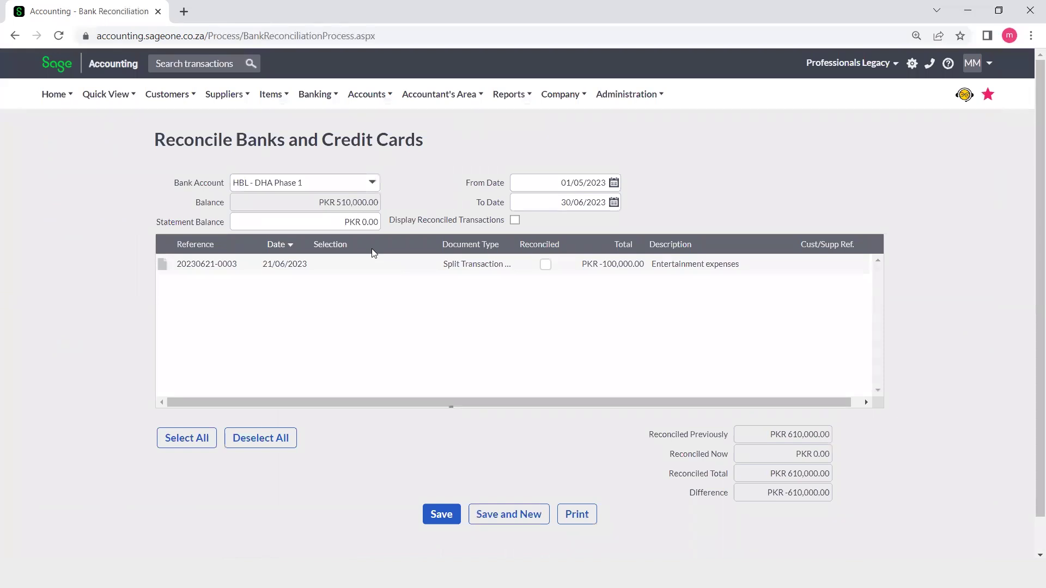
{"action": "left_click", "coordinate": [373, 183]}
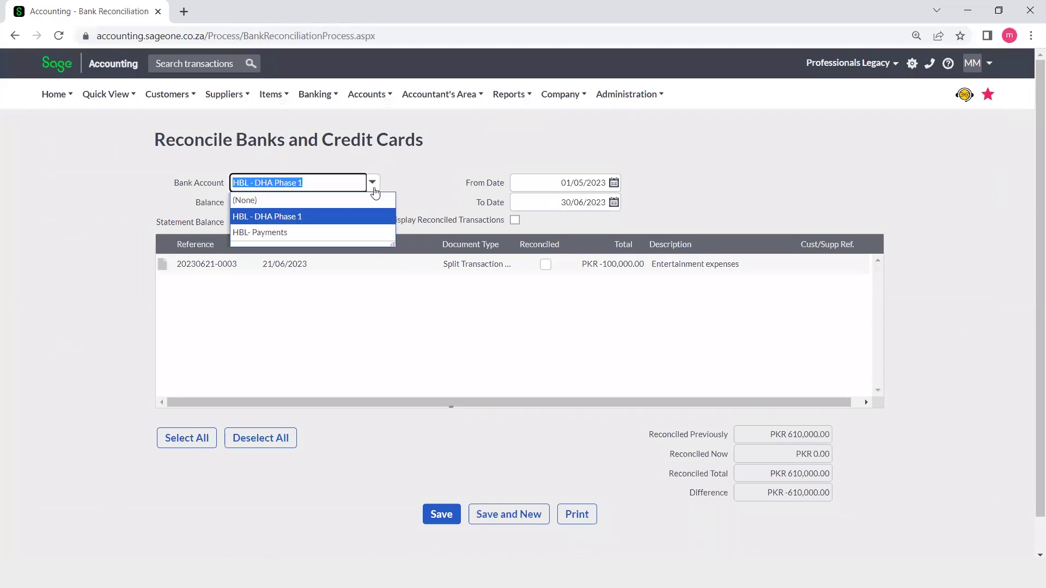
{"action": "left_click", "coordinate": [329, 232]}
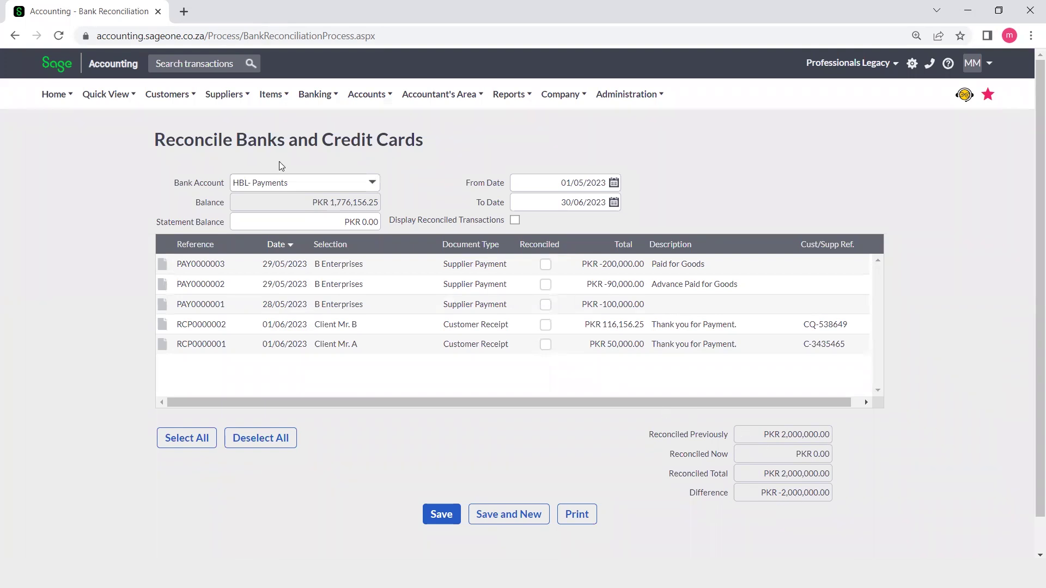
- Open the Cash Movement report, leaving the reconciliation page without saving
{"action": "mouse_move", "coordinate": [312, 102]}
{"action": "mouse_move", "coordinate": [341, 166]}
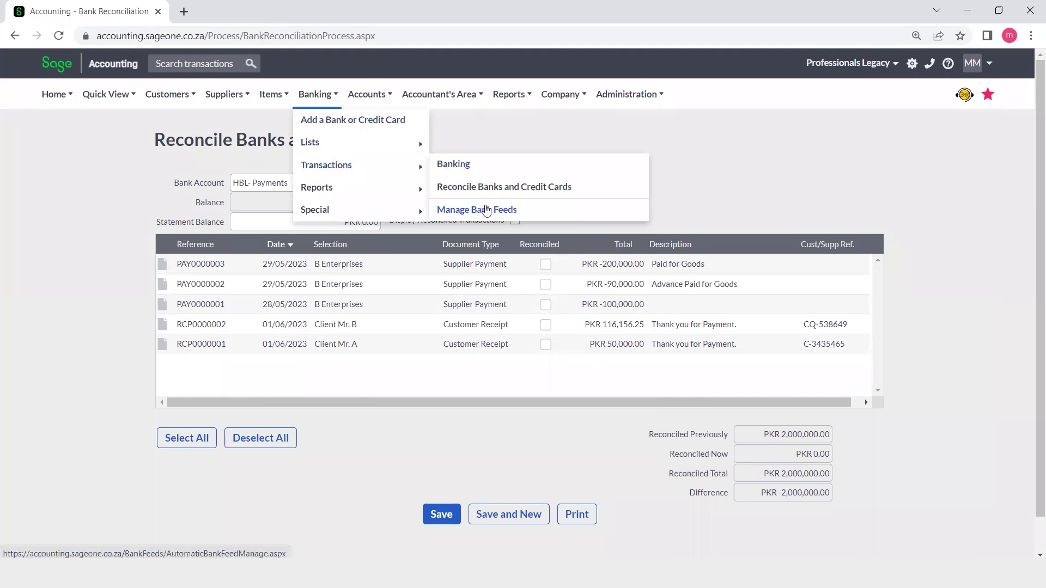
{"action": "mouse_move", "coordinate": [420, 191]}
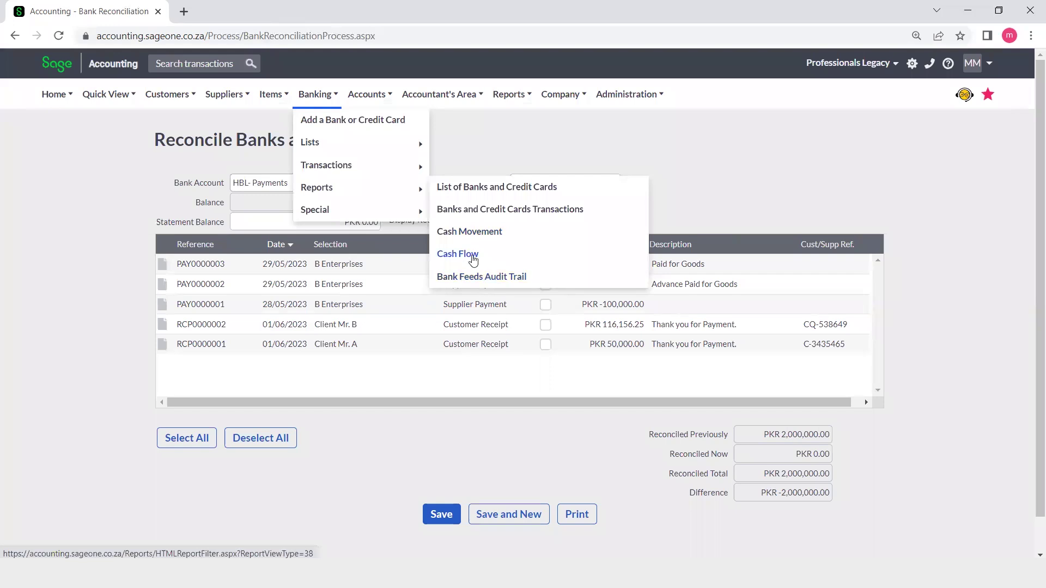
{"action": "left_click", "coordinate": [469, 235]}
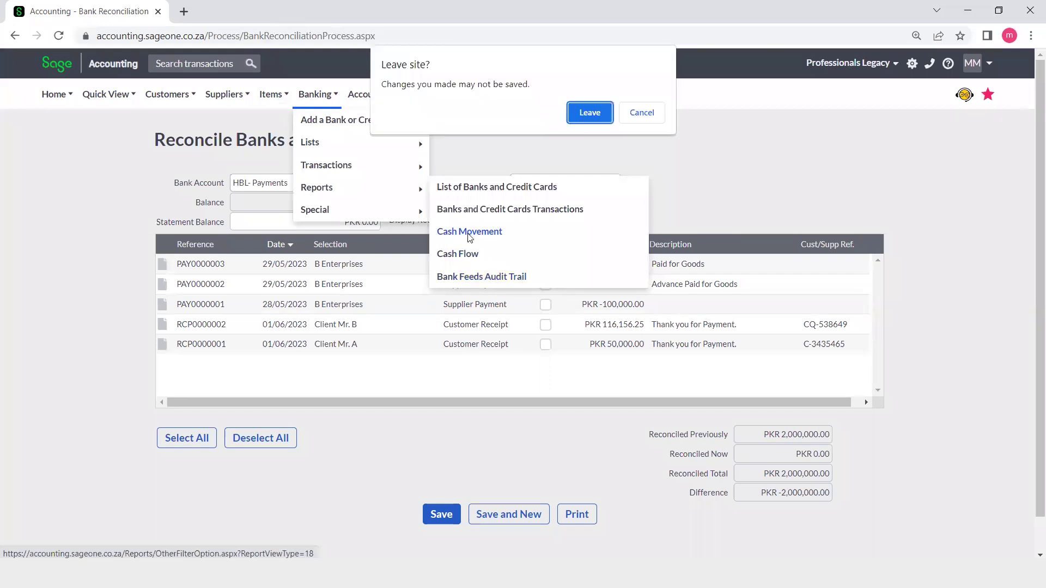
{"action": "left_click", "coordinate": [595, 114]}
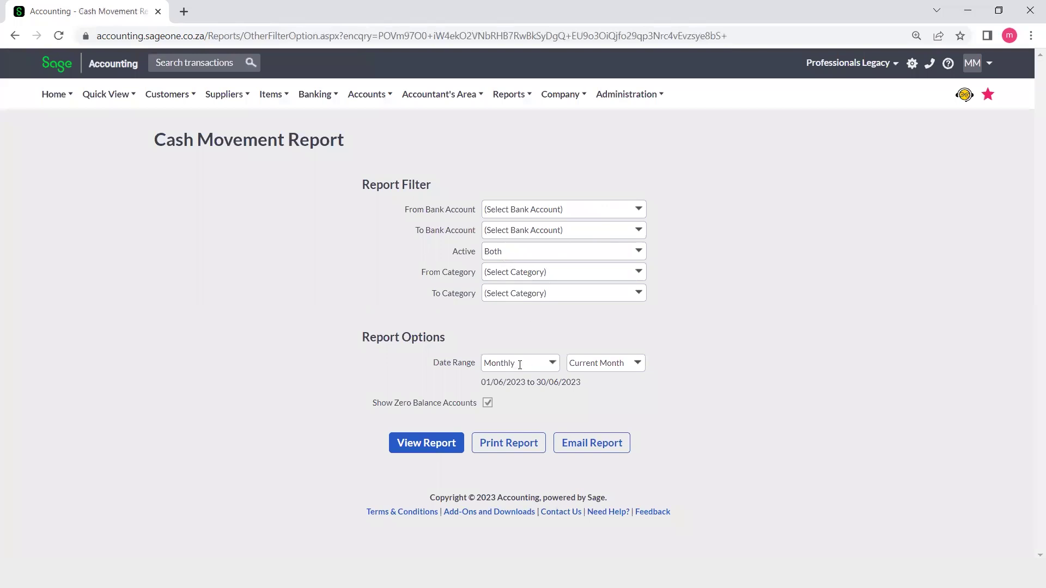
- Set the date range to All and view the report for 01/01/2022–31/12/2023
{"action": "left_click", "coordinate": [545, 364]}
{"action": "left_click", "coordinate": [554, 366]}
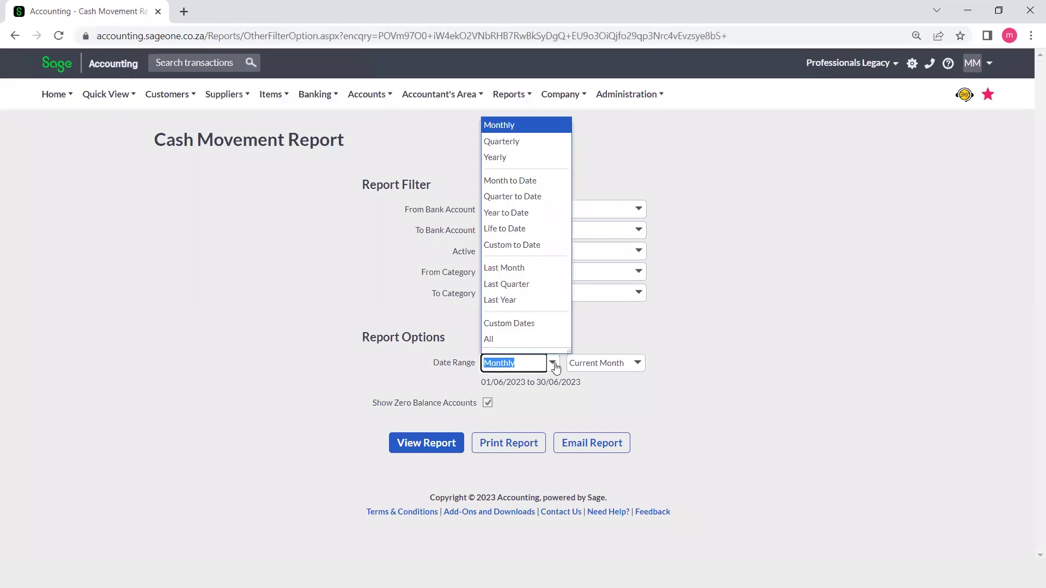
{"action": "left_click", "coordinate": [493, 340]}
{"action": "left_click", "coordinate": [438, 450]}
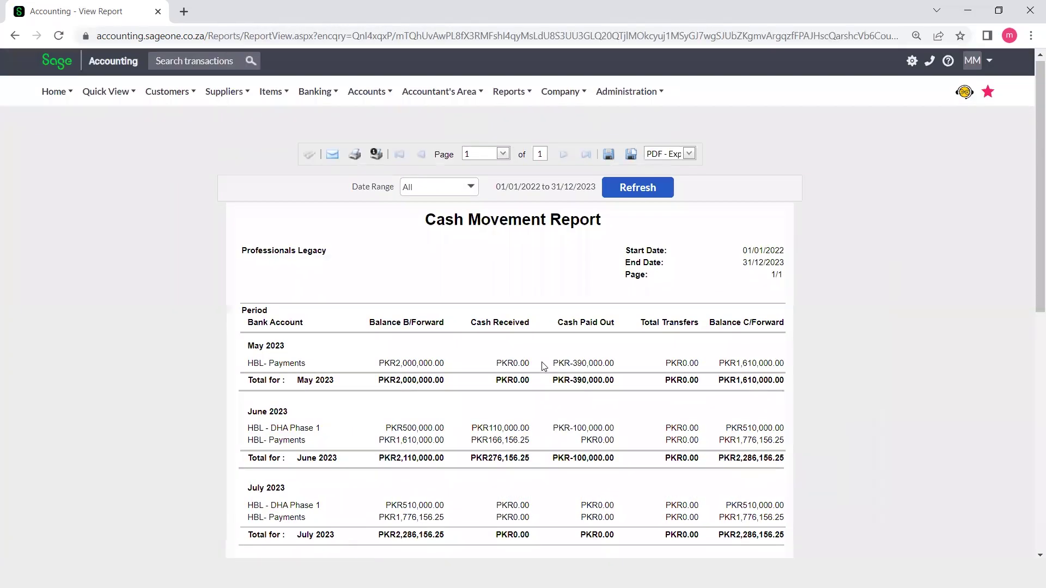
{"action": "scroll", "coordinate": [543, 367], "scroll_direction": "down", "scroll_amount": 4}
{"action": "scroll", "coordinate": [544, 367], "scroll_direction": "down", "scroll_amount": 5}
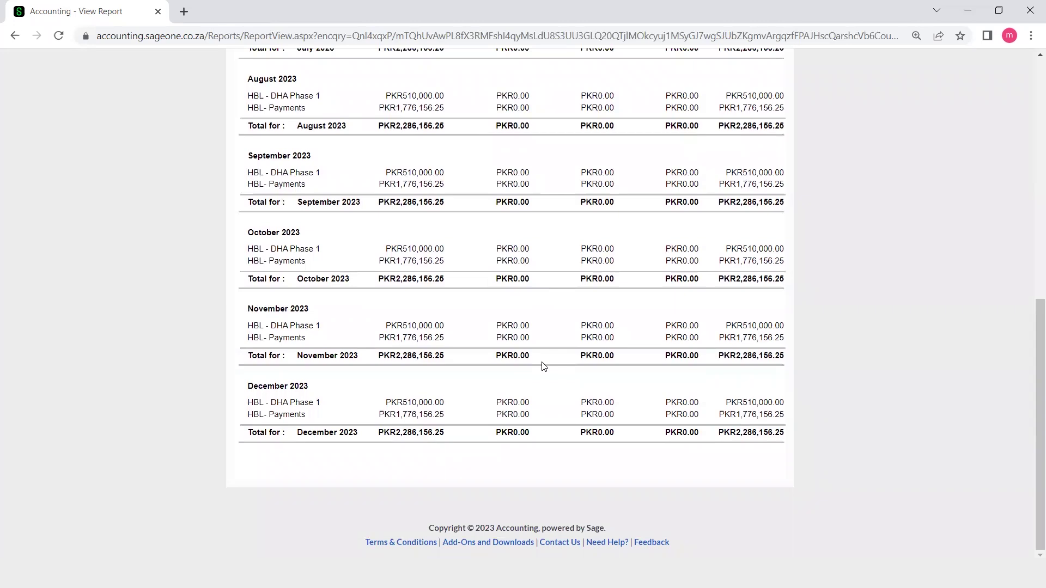
{"action": "scroll", "coordinate": [544, 367], "scroll_direction": "up", "scroll_amount": 3}
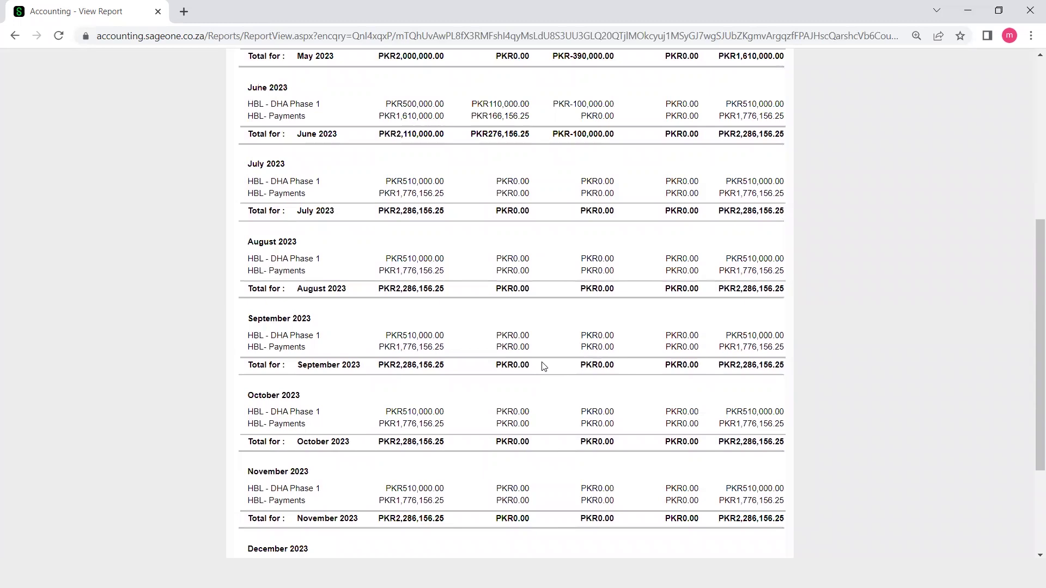
{"action": "scroll", "coordinate": [544, 367], "scroll_direction": "up", "scroll_amount": 5}
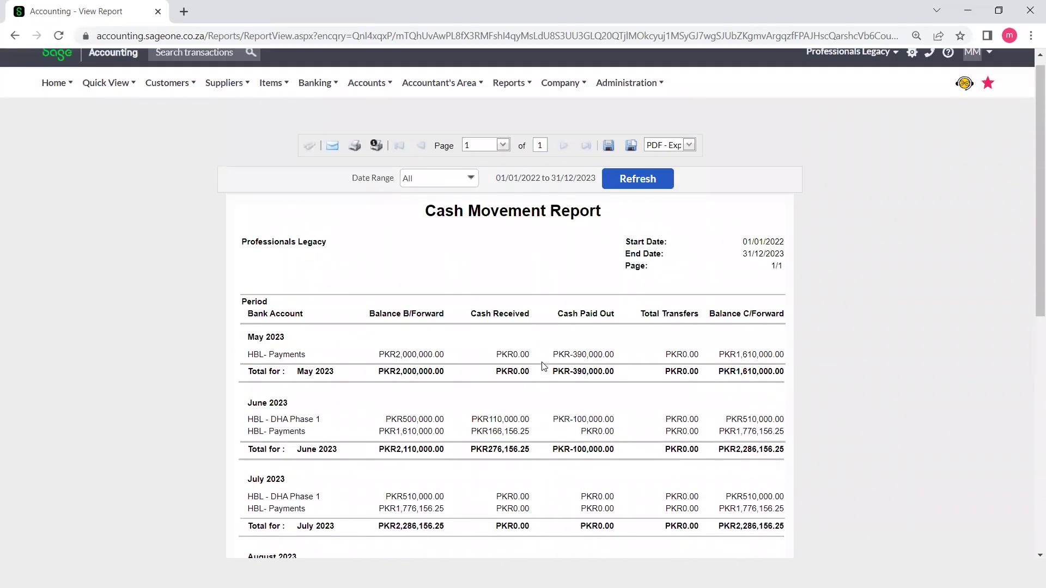
{"action": "left_click", "coordinate": [315, 83]}
{"action": "mouse_move", "coordinate": [350, 186]}
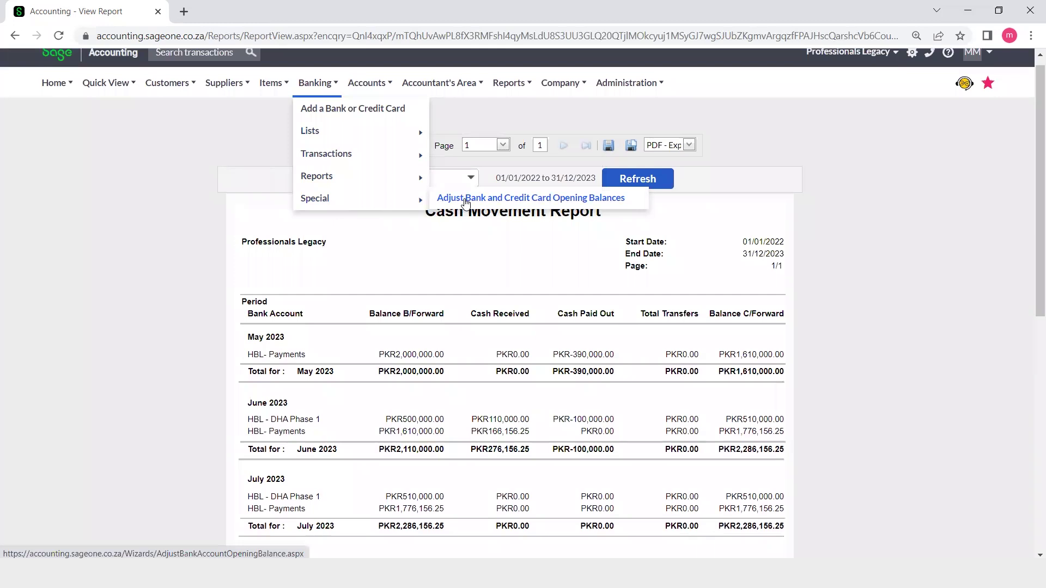
{"action": "mouse_move", "coordinate": [627, 83]}
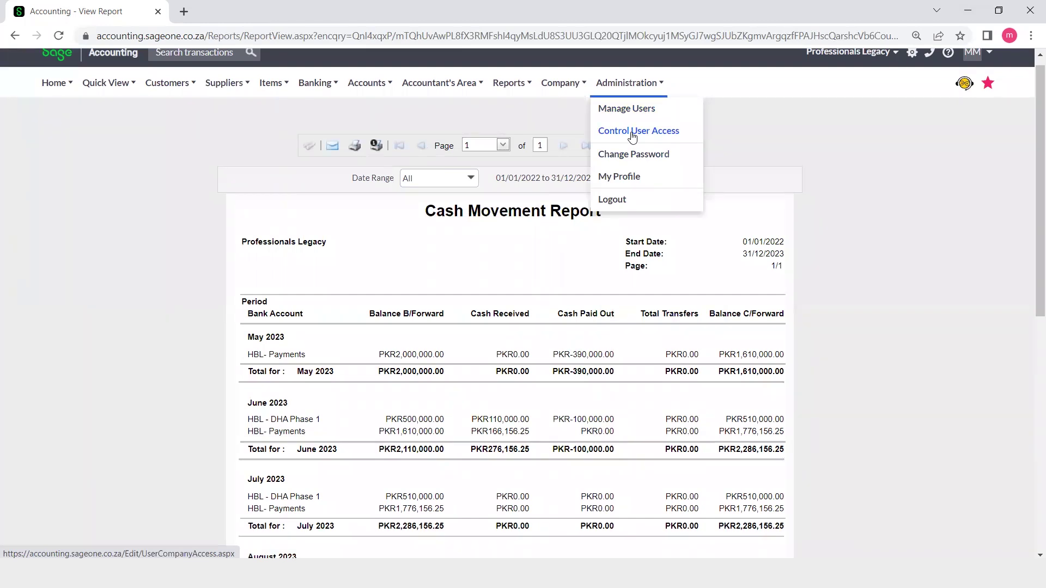
{"action": "mouse_move", "coordinate": [577, 88]}
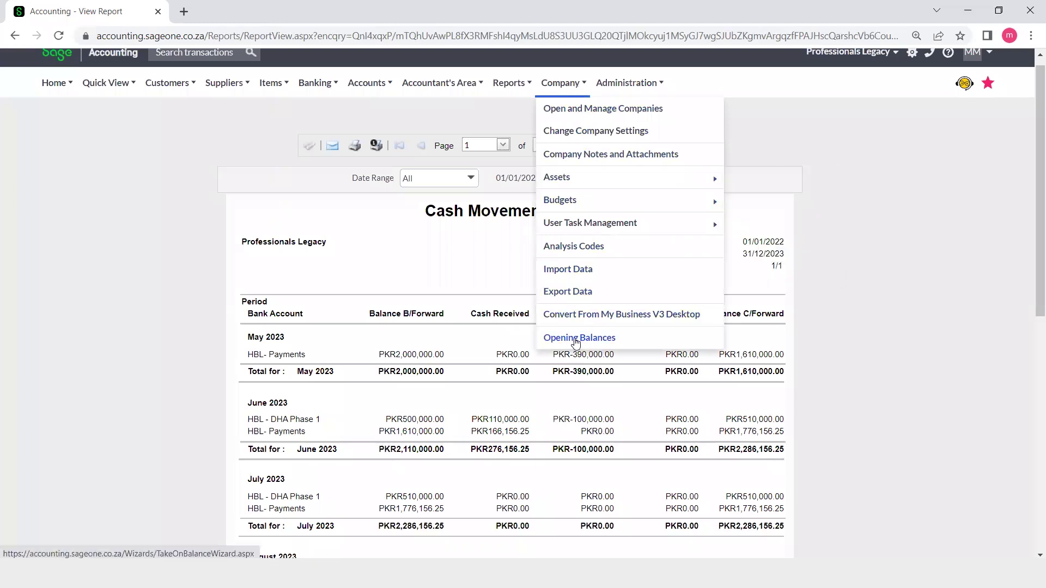
{"action": "mouse_move", "coordinate": [462, 82]}
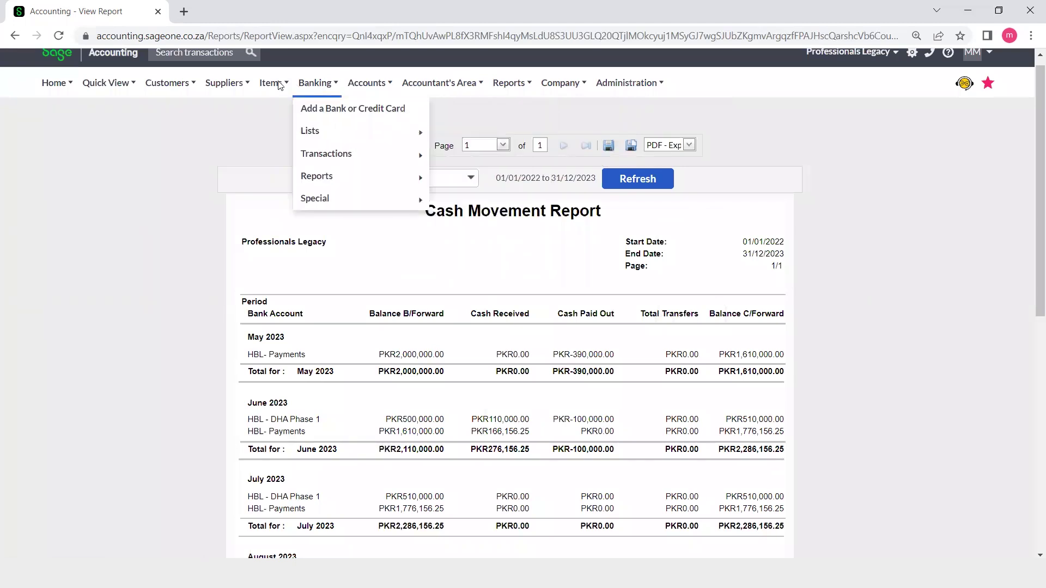
{"action": "mouse_move", "coordinate": [46, 86]}
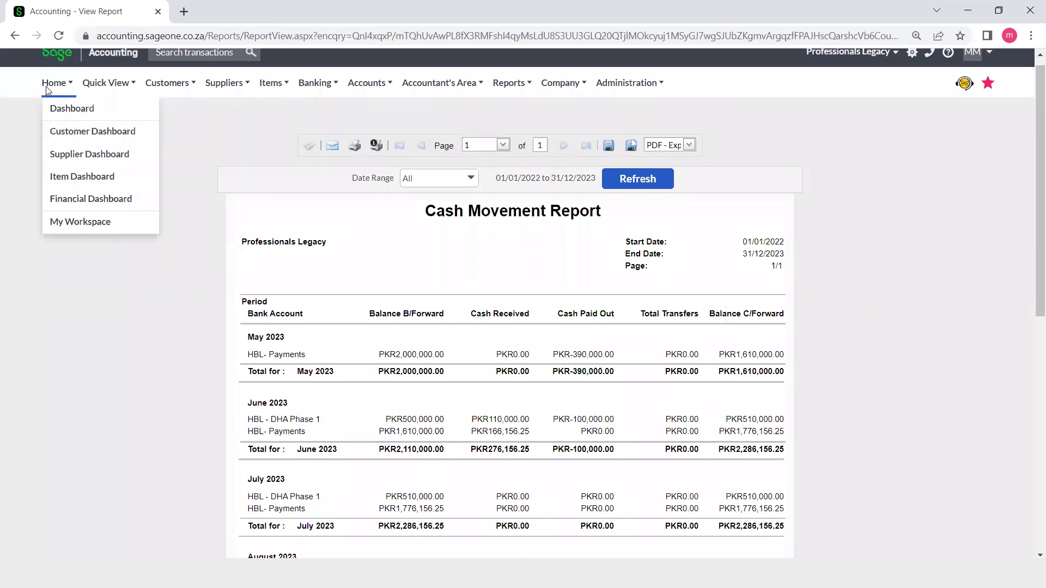